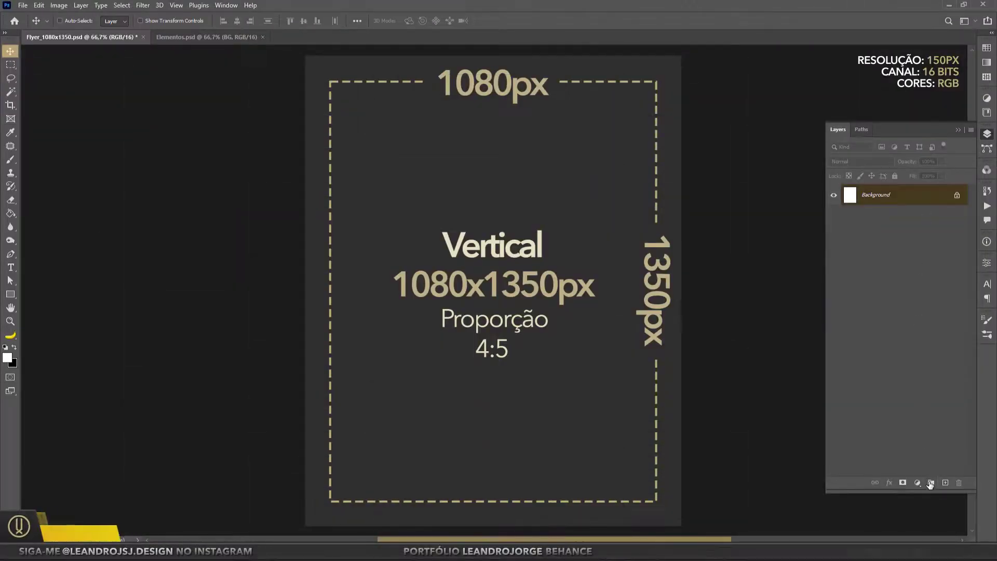
Create a BG group containing a yellow Solid Color fill layer named COR_BASE.
click(931, 482)
double_click(872, 190)
text(BG)
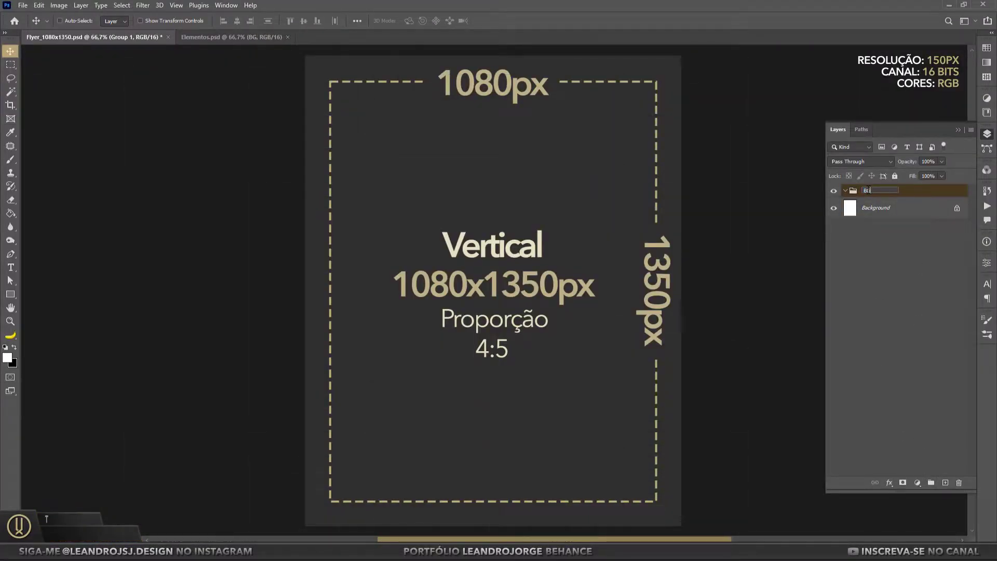
click(918, 482)
click(922, 297)
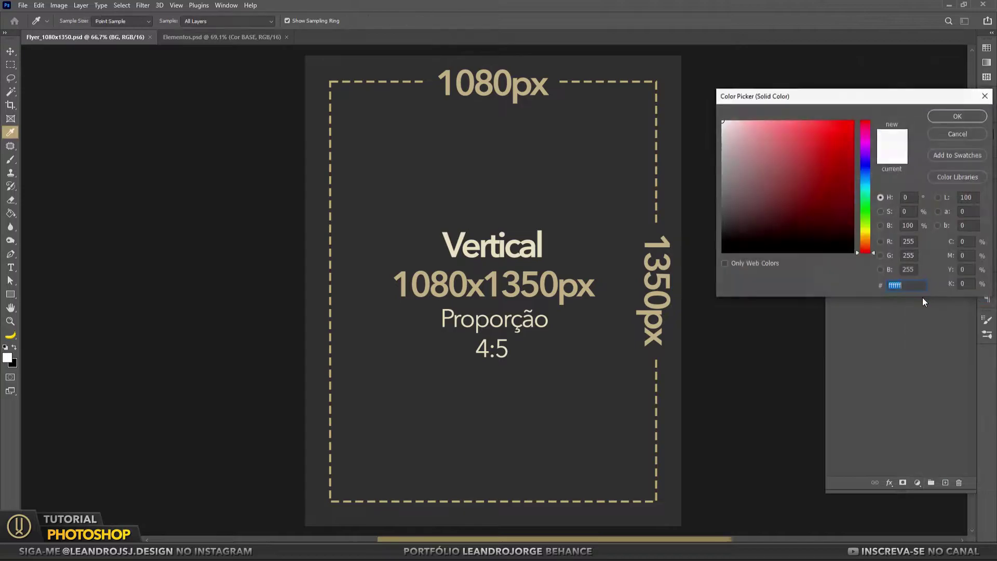
text(ffd700)
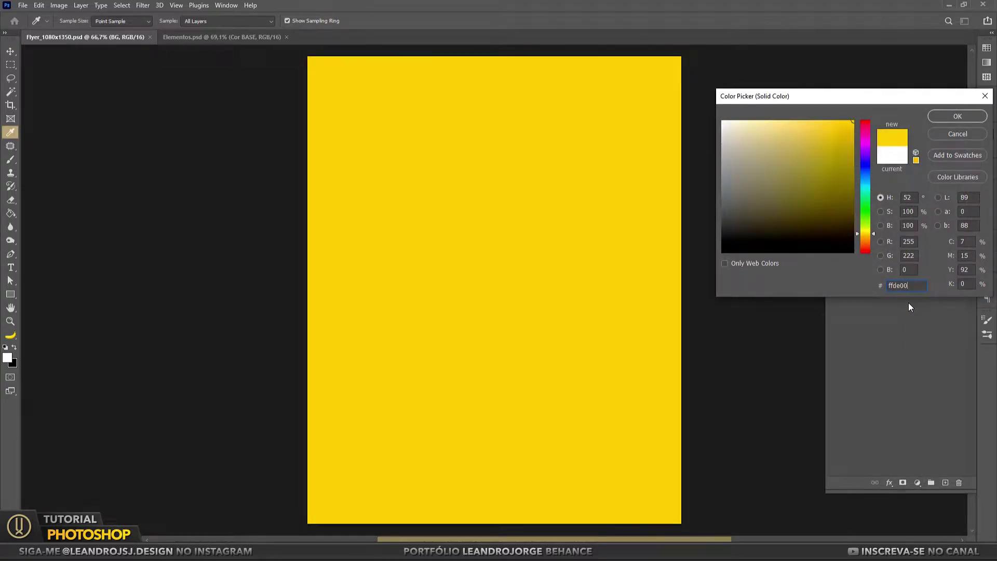
key(Return)
double_click(908, 207)
text(COR_BASE)
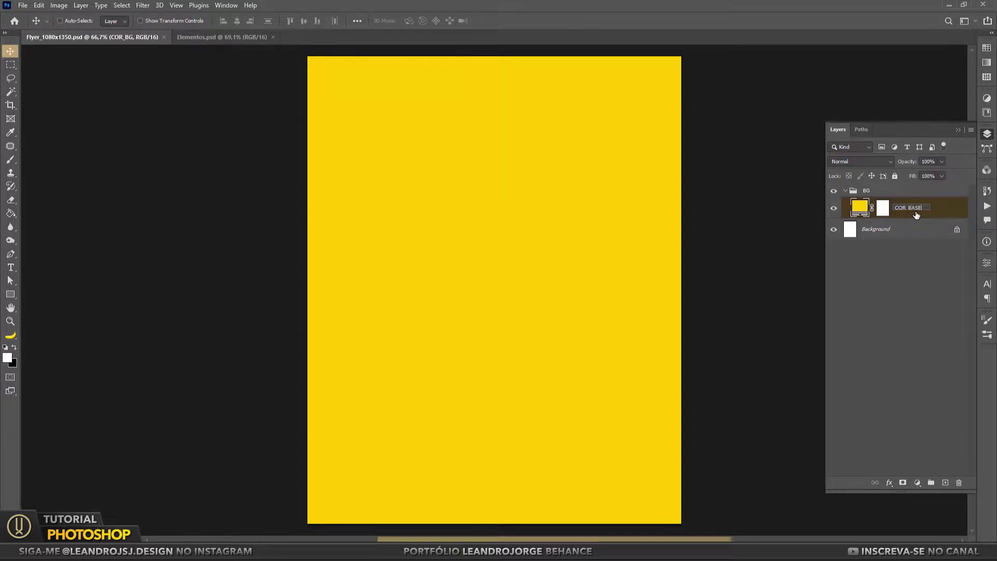
Copy the Jogador01 and Jogador02 cut-outs from Elementos into the flyer.
click(959, 129)
click(237, 38)
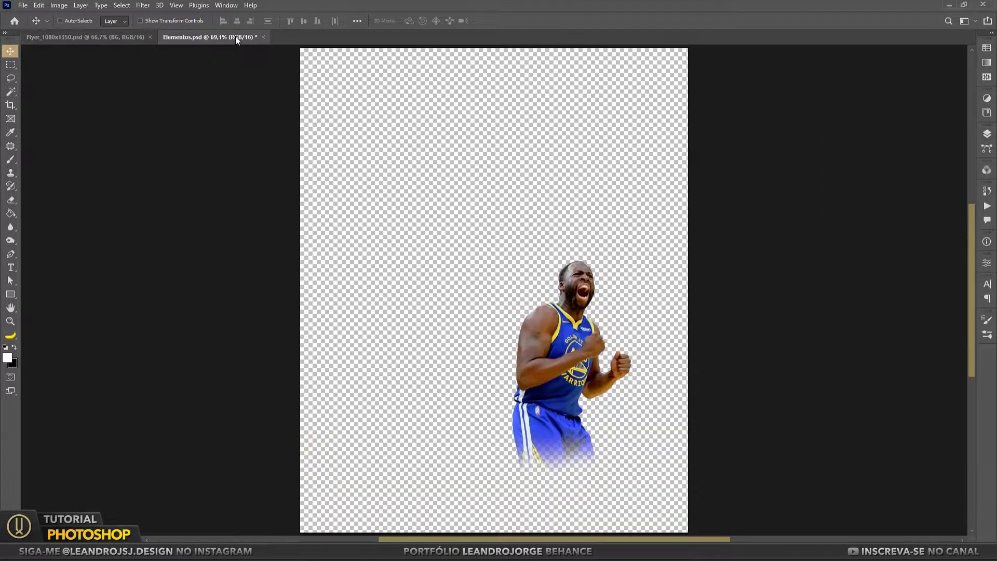
click(986, 134)
drag(890, 204, 439, 228)
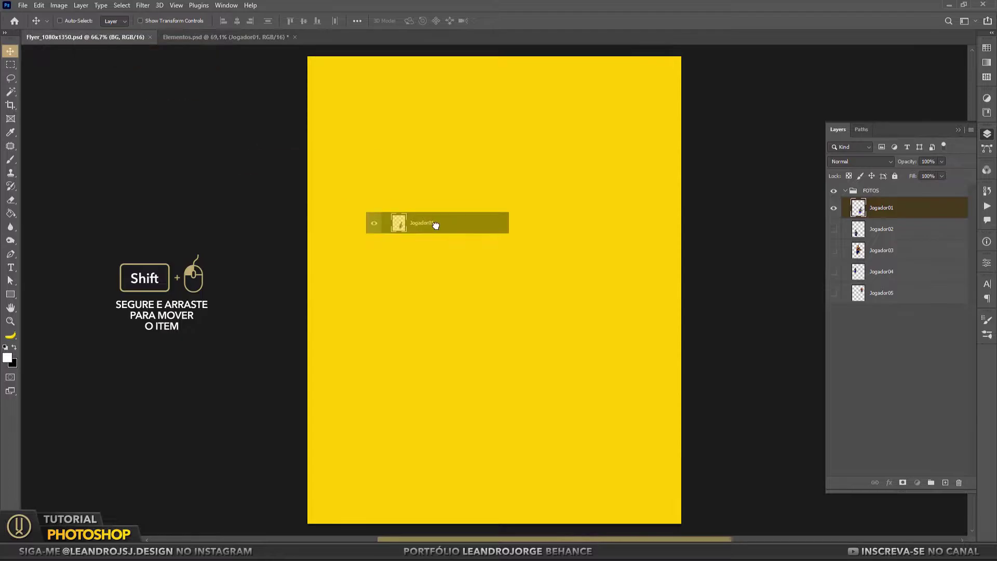
click(249, 37)
click(834, 207)
click(833, 229)
click(909, 229)
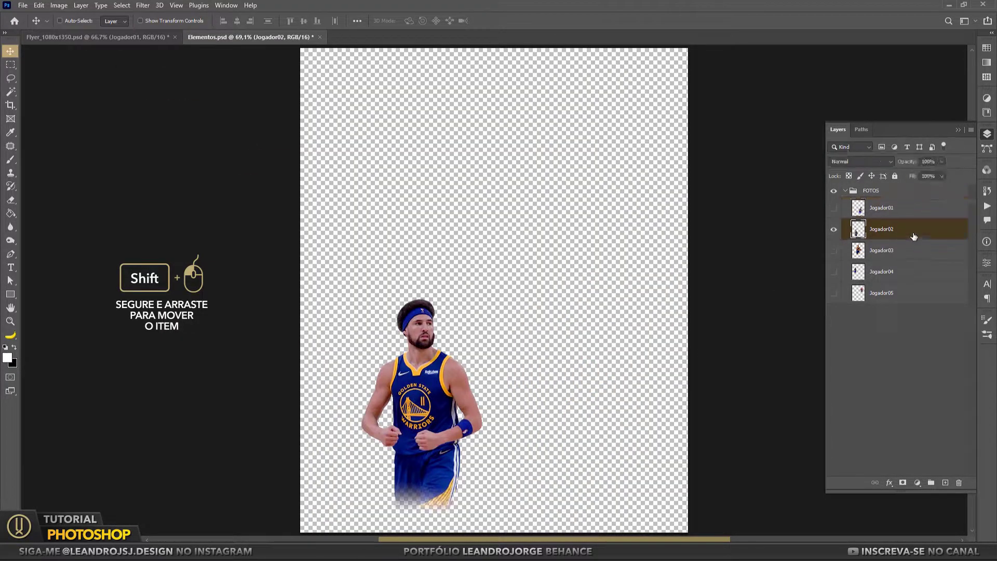
mouse_move(912, 233)
mouse_down()
mouse_move(137, 56)
mouse_move(456, 263)
mouse_up()
Copy the Jogador03 and Jogador04 cut-outs from Elementos into the flyer.
click(249, 37)
click(833, 229)
click(834, 250)
mouse_move(909, 251)
mouse_down()
mouse_move(89, 38)
mouse_move(493, 260)
mouse_up()
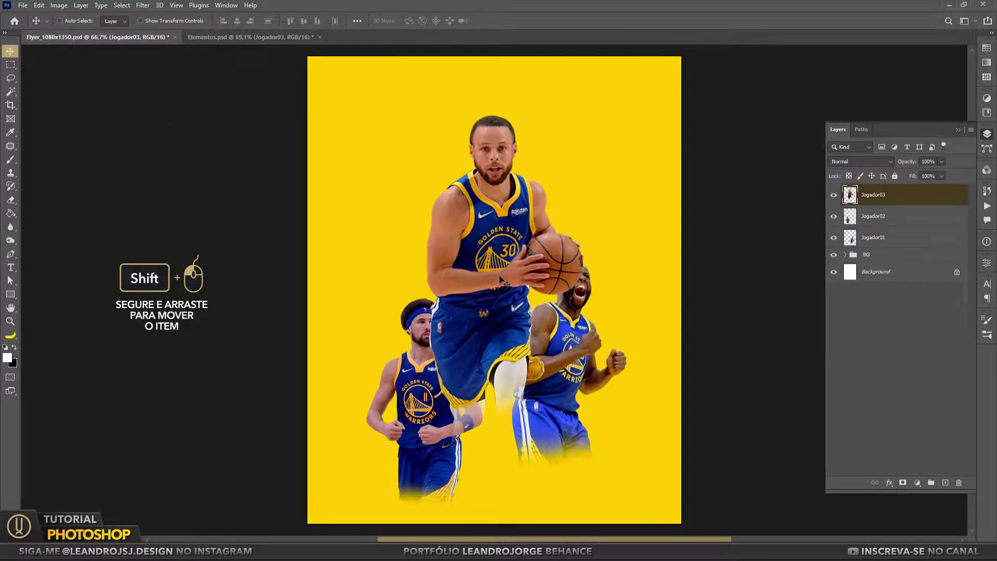
click(259, 40)
click(833, 250)
click(833, 271)
click(909, 272)
mouse_move(909, 271)
mouse_down()
mouse_move(89, 37)
mouse_move(369, 249)
mouse_up()
Copy the Jogador05 cut-out into the flyer at the upper right.
click(243, 37)
click(833, 272)
click(834, 293)
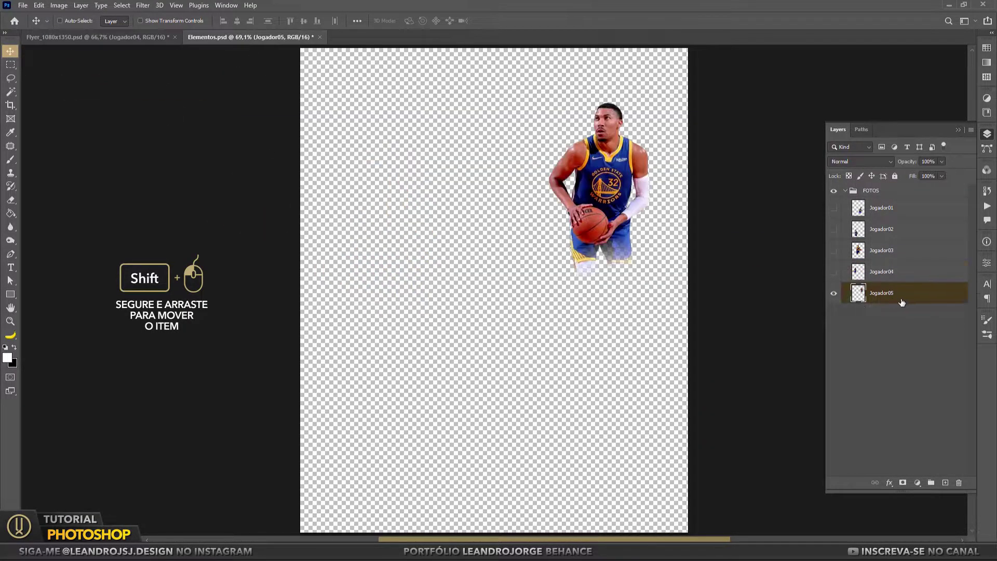
mouse_move(909, 293)
mouse_down()
mouse_move(89, 37)
mouse_move(481, 307)
mouse_up()
Group the five player layers as FOTOS, ordered Jogador01 to Jogador05.
shift+click(888, 283)
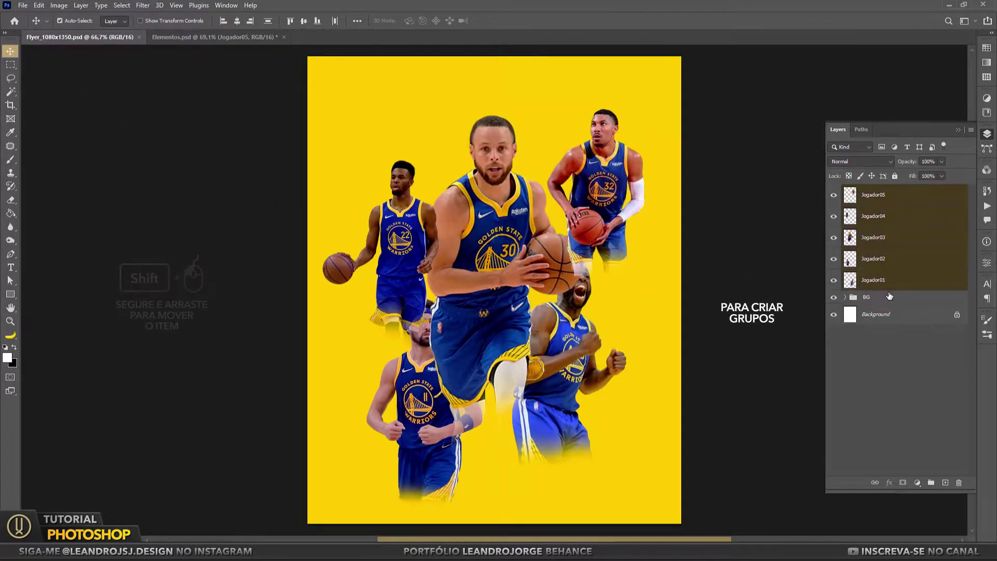
key(ctrl+g)
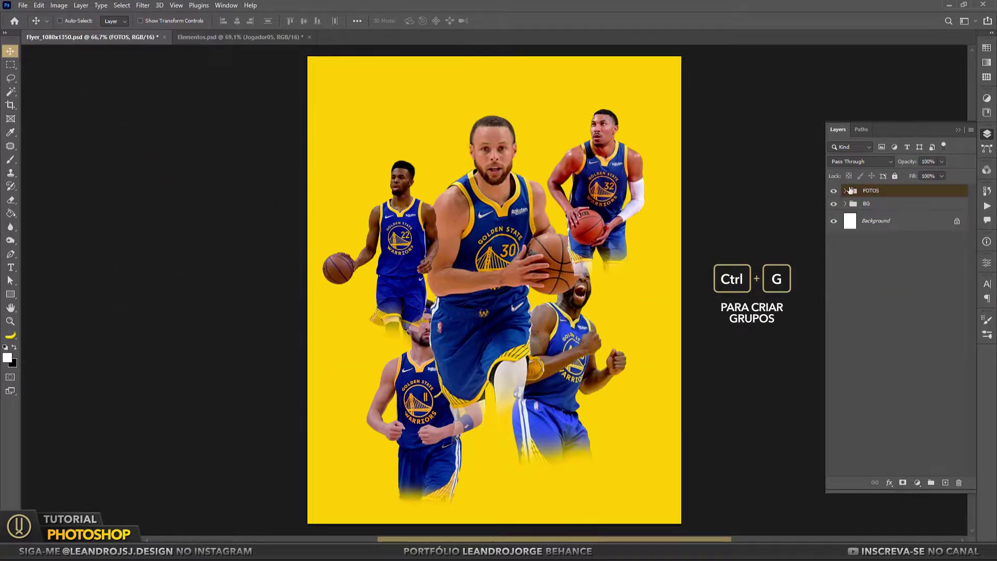
click(846, 191)
mouse_move(899, 293)
mouse_down()
mouse_move(898, 205)
mouse_move(909, 243)
mouse_up()
drag(901, 293, 899, 265)
click(873, 192)
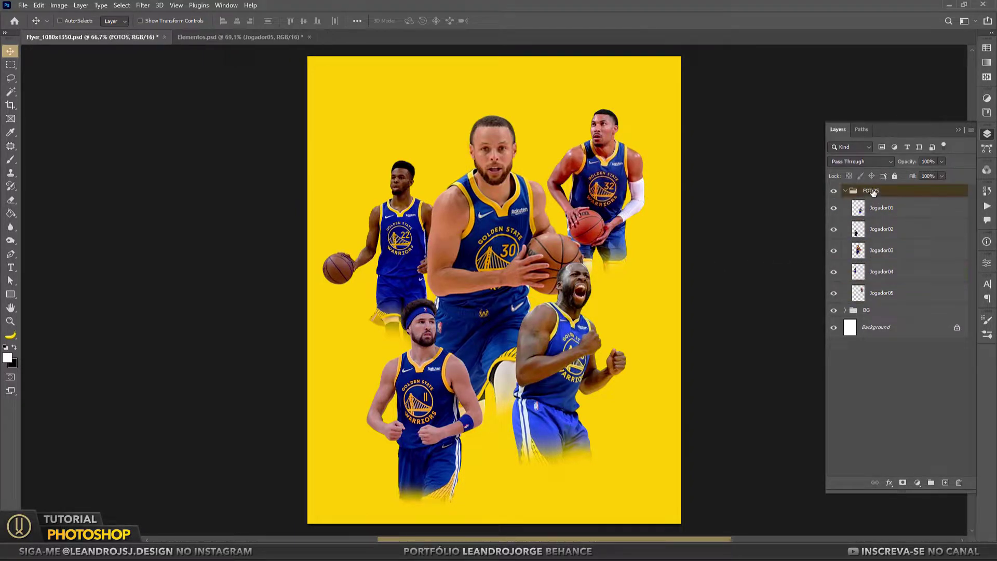
Copy the W shape into the BG group below the players as a smart object.
click(846, 191)
click(218, 36)
mouse_move(860, 197)
mouse_down()
mouse_move(72, 39)
mouse_move(549, 338)
mouse_up()
drag(867, 193, 867, 229)
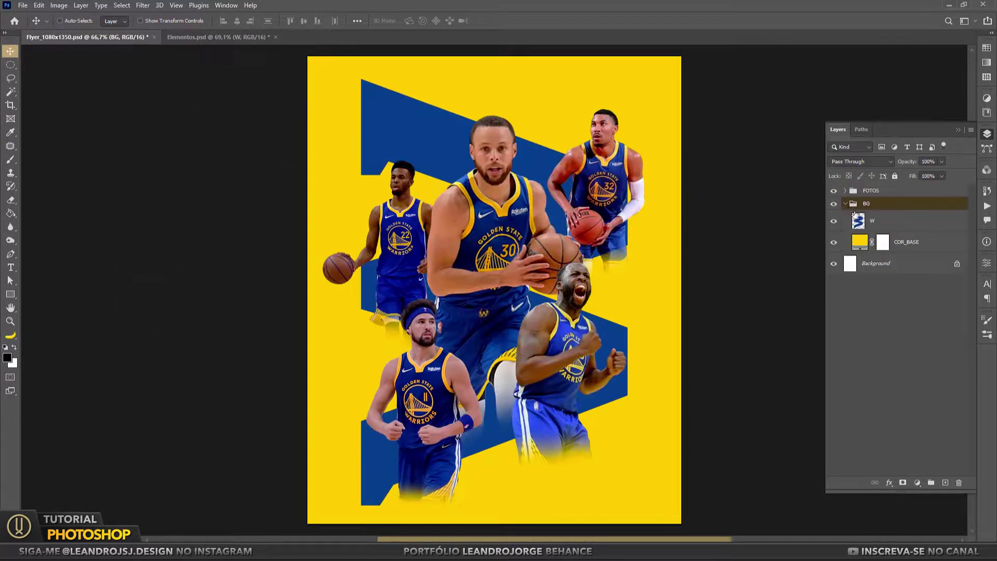
right_click(882, 221)
click(776, 250)
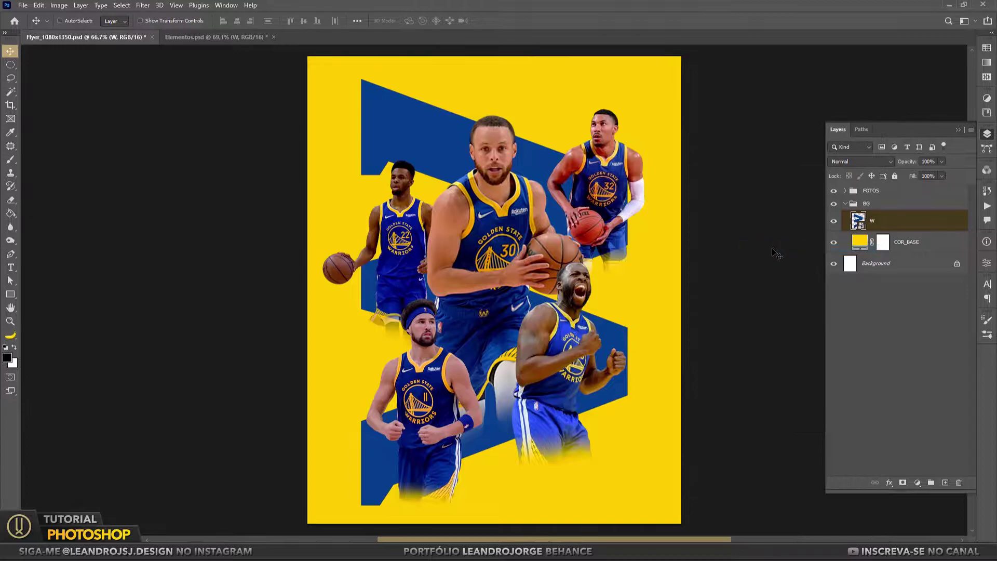
Copy the ELEMENTO_CENTRO chevrons into BG below W as a smart object.
click(875, 191)
click(215, 36)
mouse_move(885, 195)
mouse_down()
mouse_move(101, 41)
mouse_move(493, 291)
mouse_up()
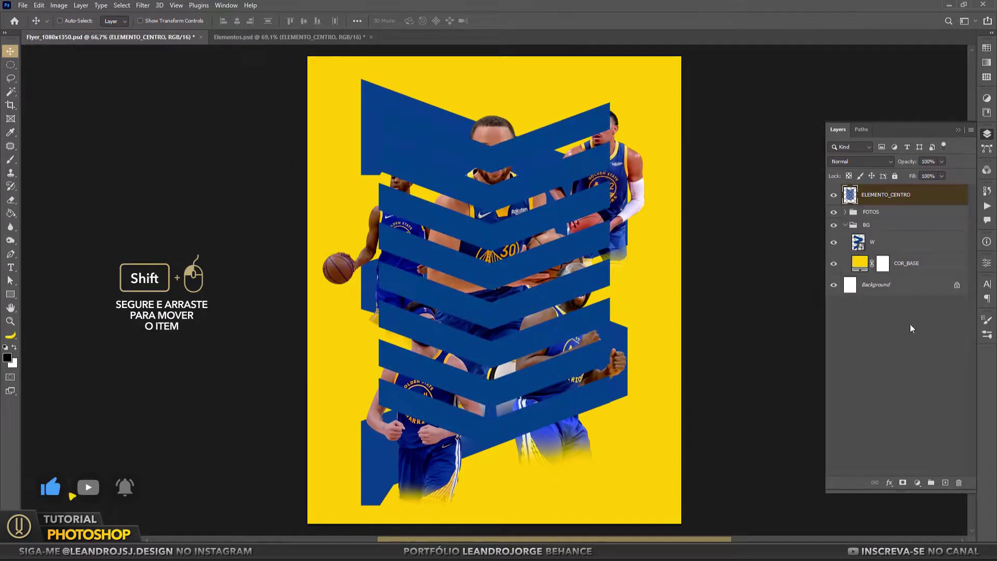
drag(879, 195, 885, 253)
right_click(889, 248)
click(793, 248)
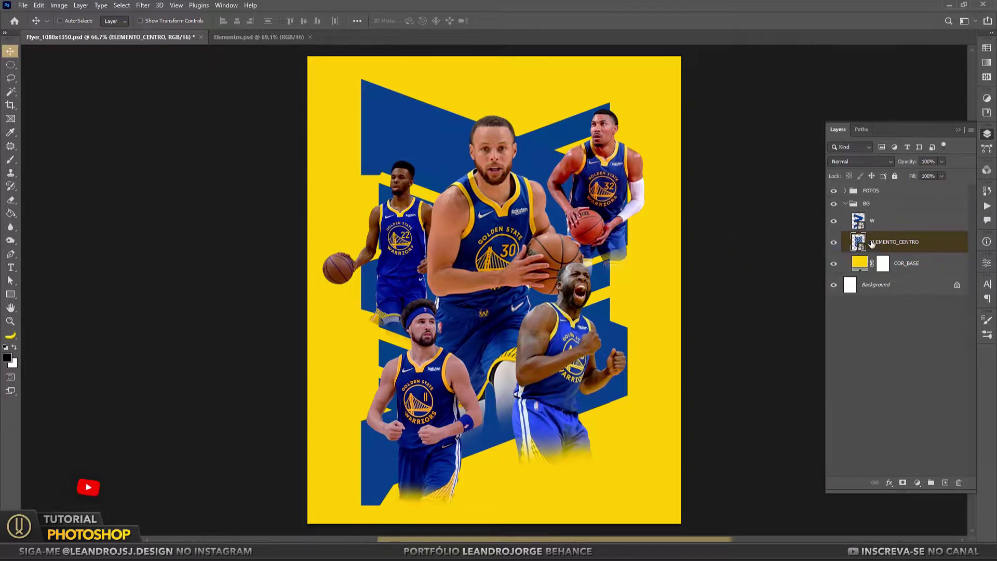
right_click(878, 242)
Give the chevrons an f2f0e6 Color Overlay.
click(763, 91)
click(348, 314)
click(538, 208)
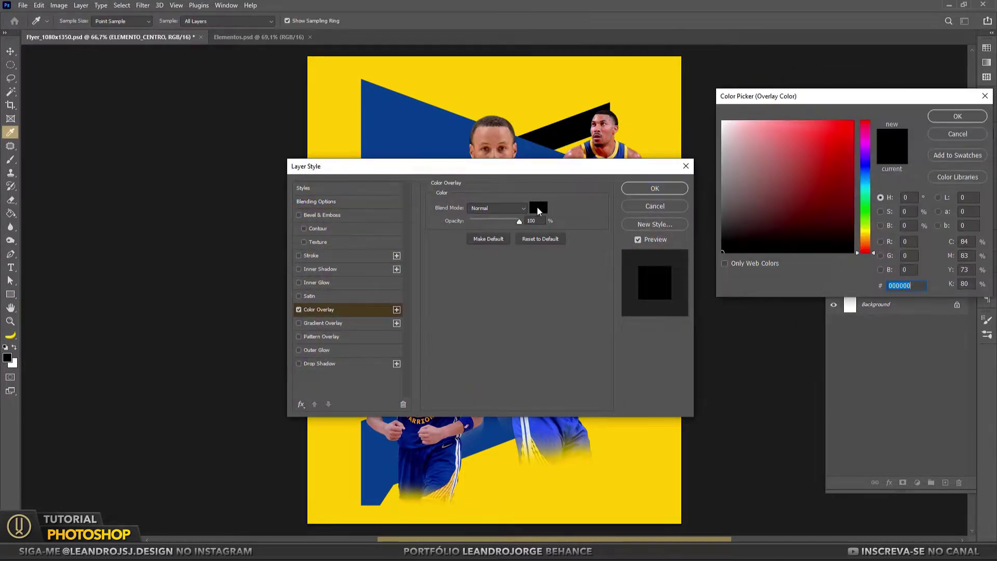
text(f2)
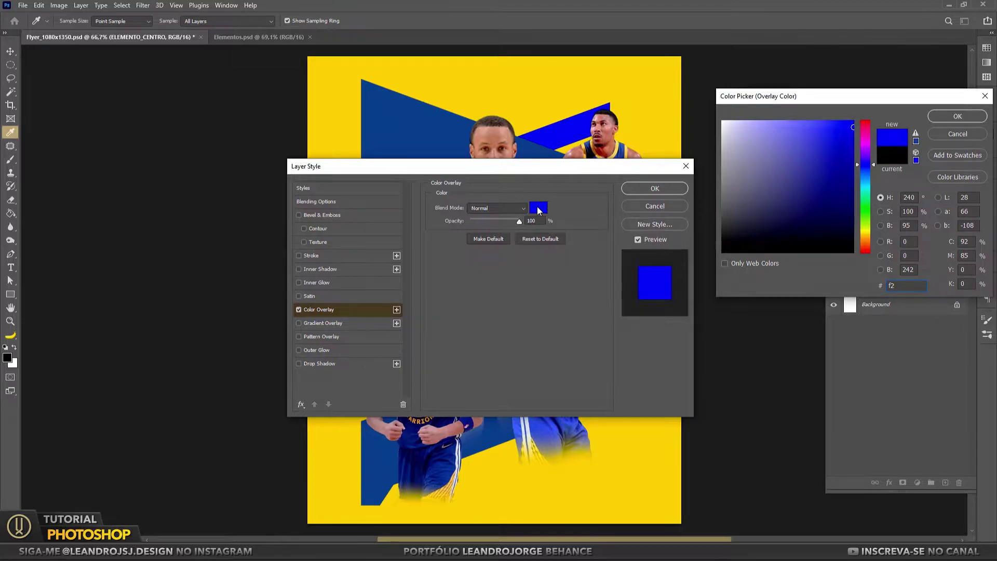
text(f0)
text(e6)
key(Return)
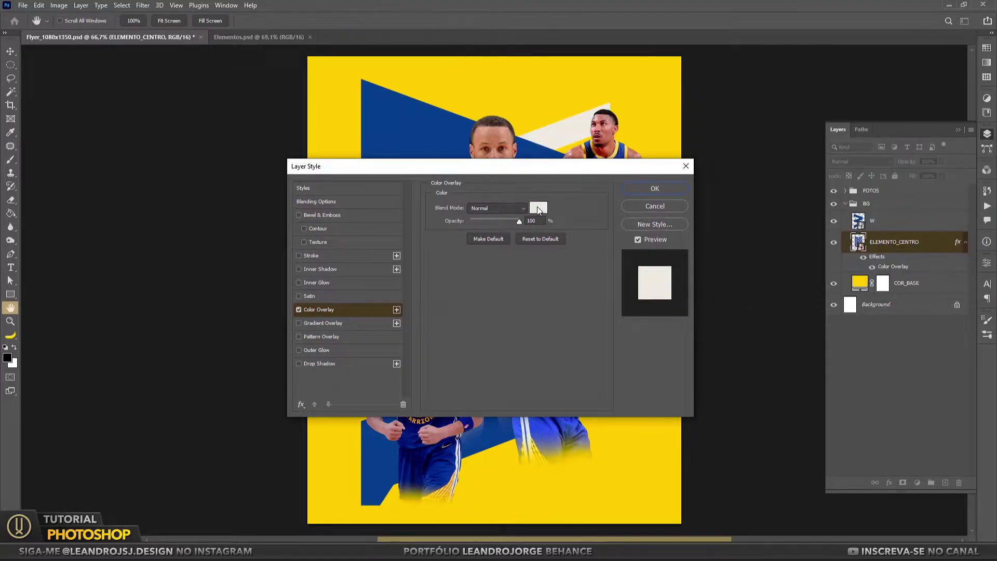
click(646, 188)
Give W a 25 px inside stroke in 0066b9 and set its fill to 0%.
right_click(886, 220)
click(764, 88)
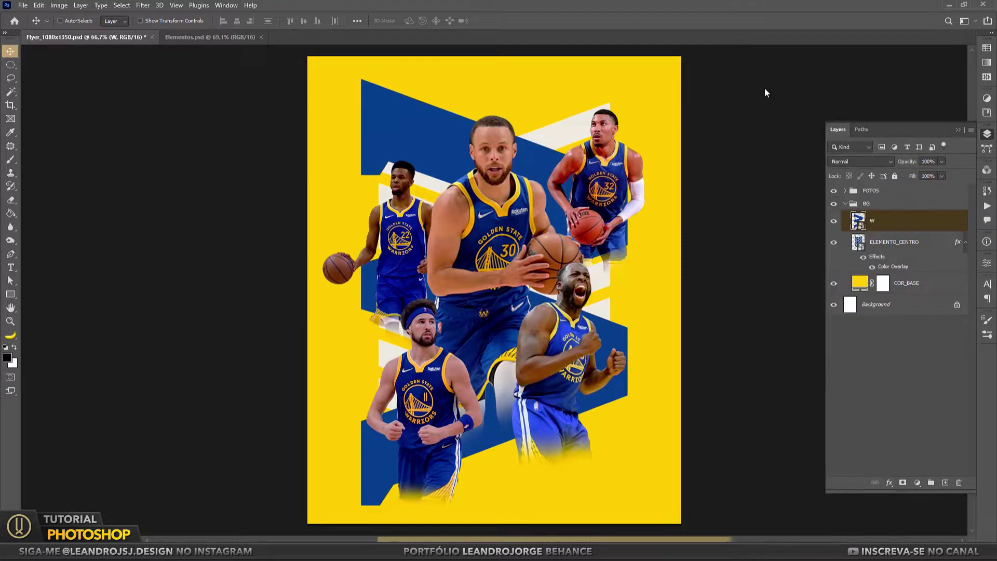
click(314, 255)
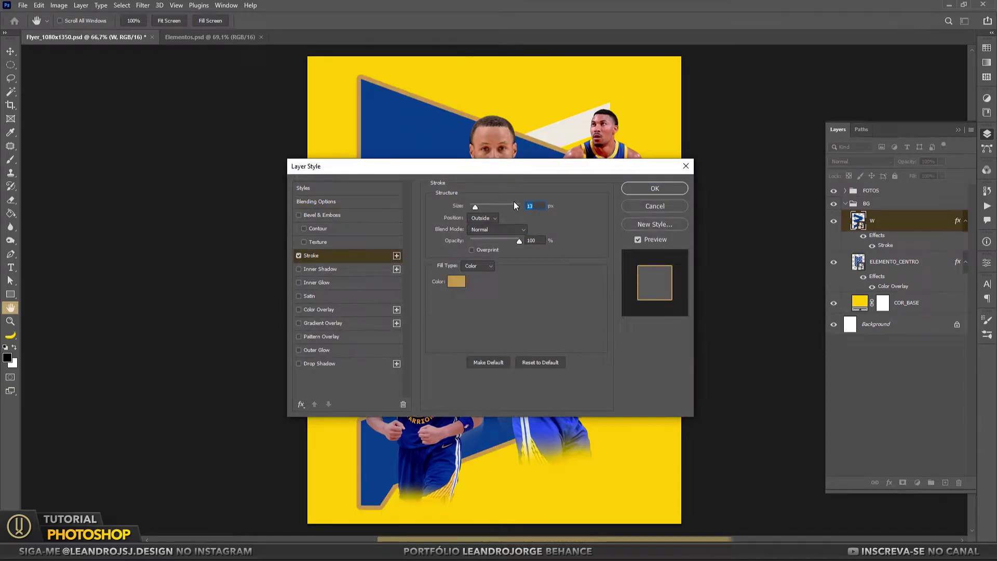
text(25)
click(456, 281)
text(006)
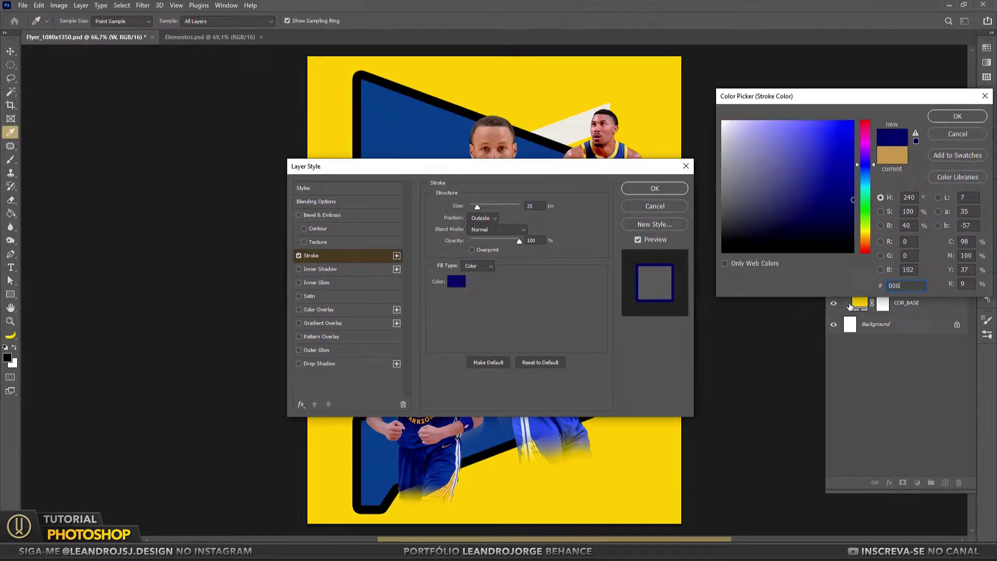
text(6b9)
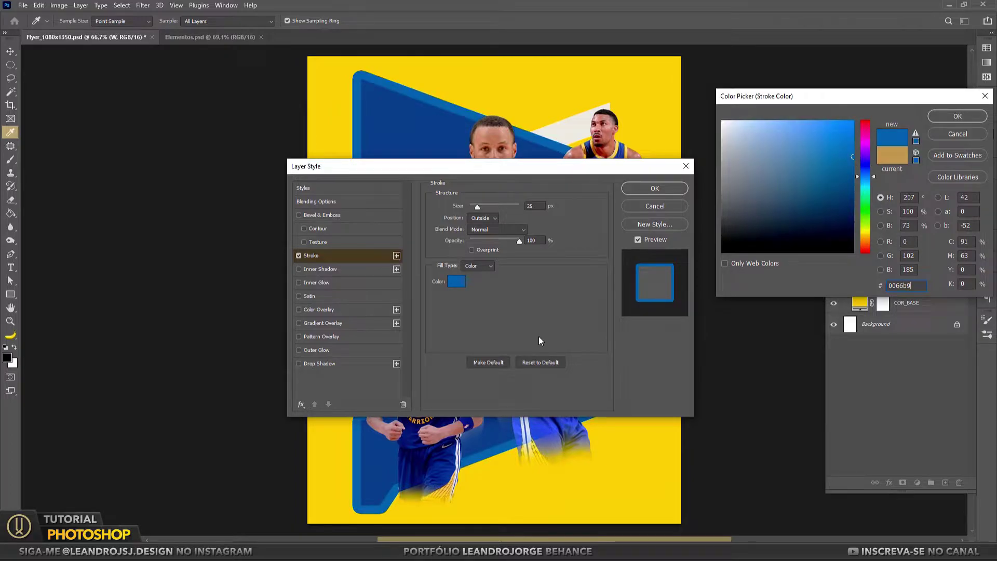
click(957, 116)
click(483, 218)
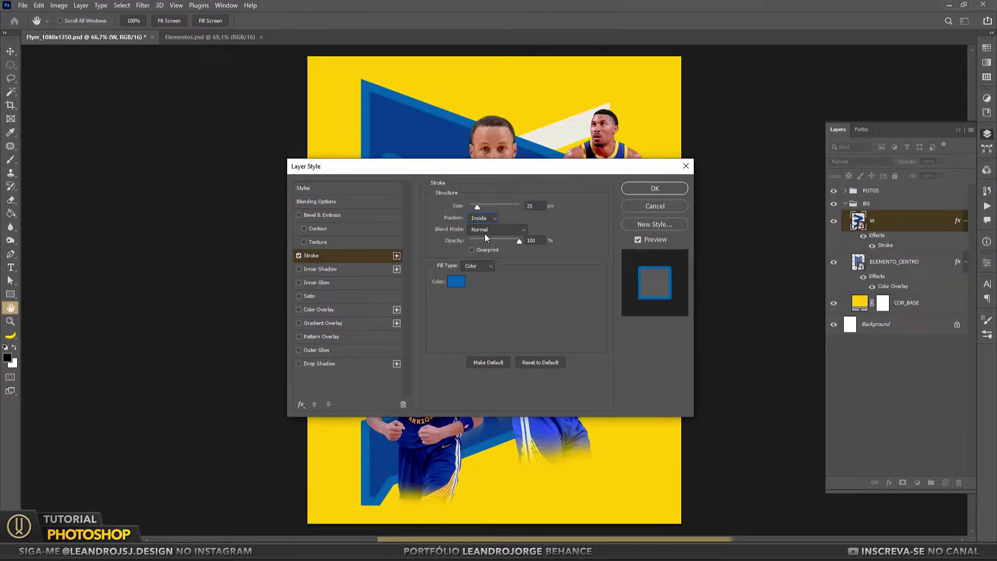
click(655, 188)
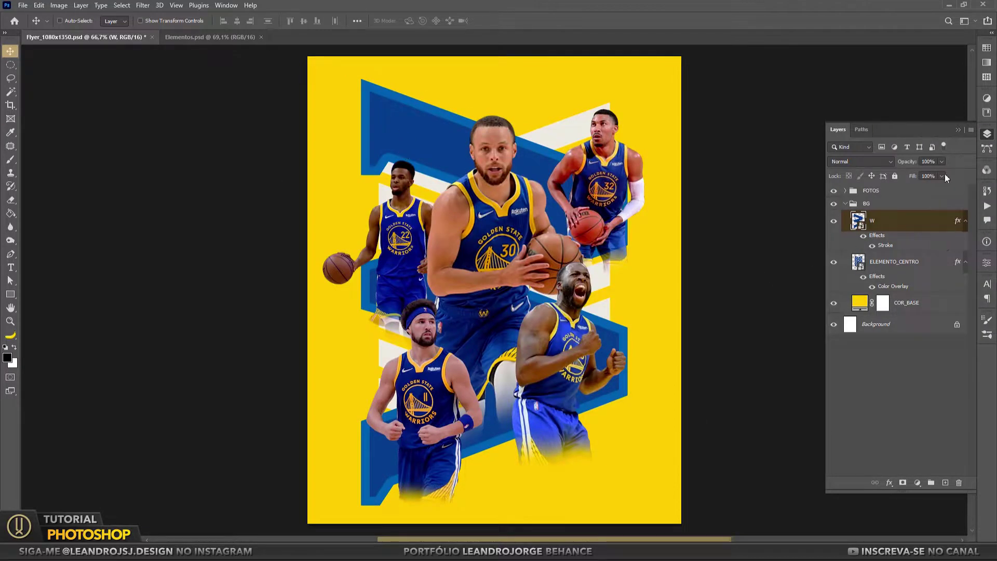
drag(907, 190, 889, 190)
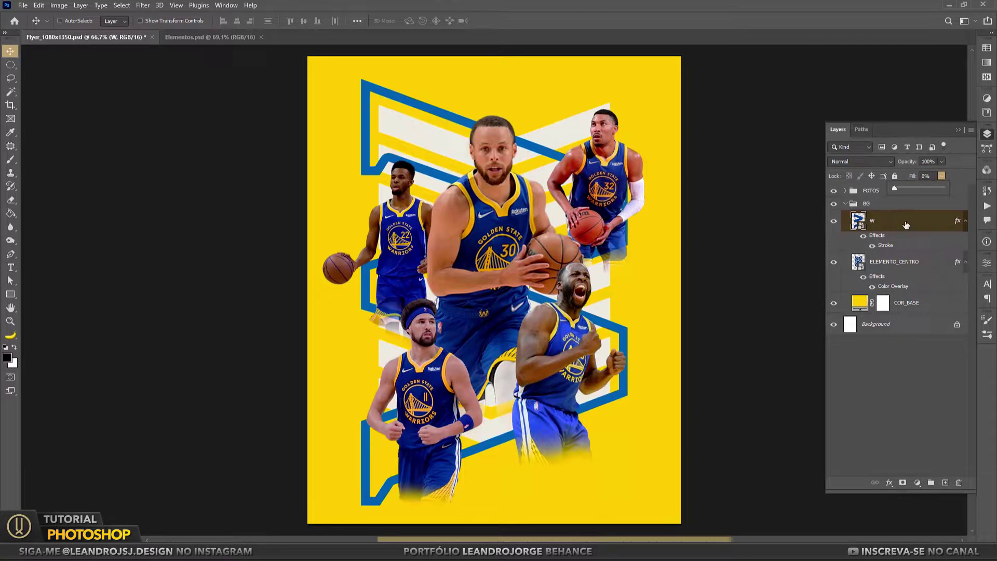
click(965, 220)
click(965, 242)
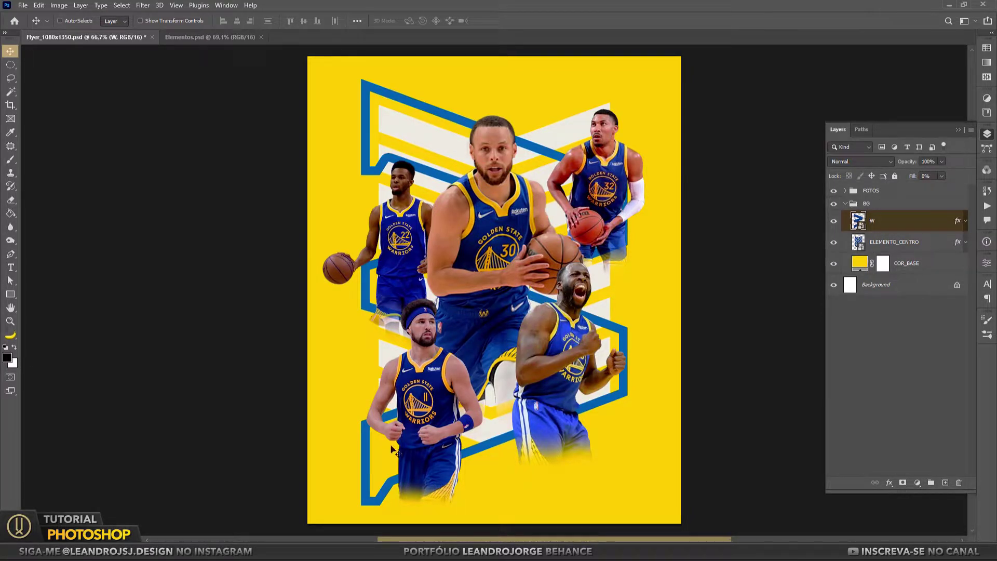
Bring the blue side strips and Warriors logo into the flyer, grouping the logo.
click(237, 39)
drag(893, 196, 486, 205)
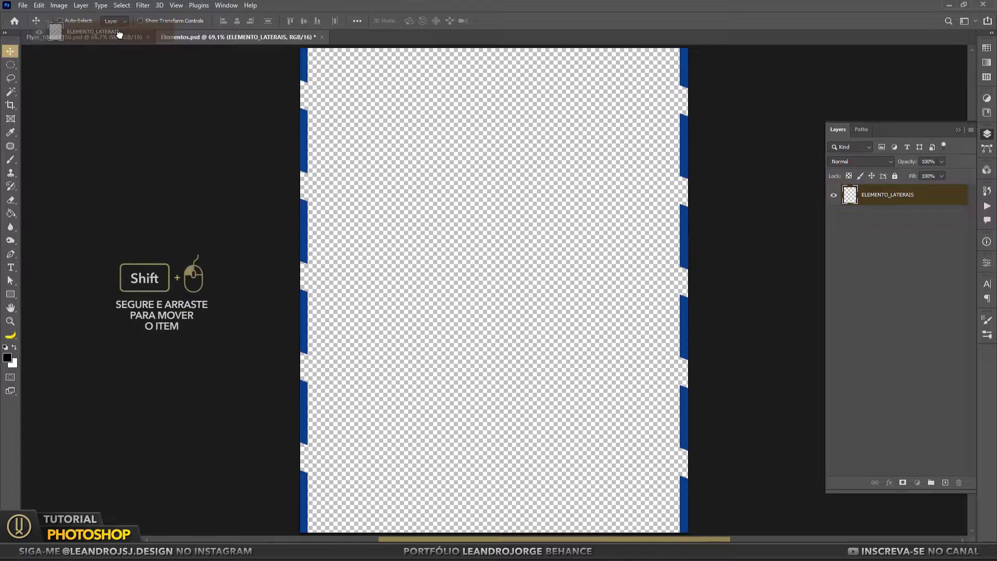
click(244, 37)
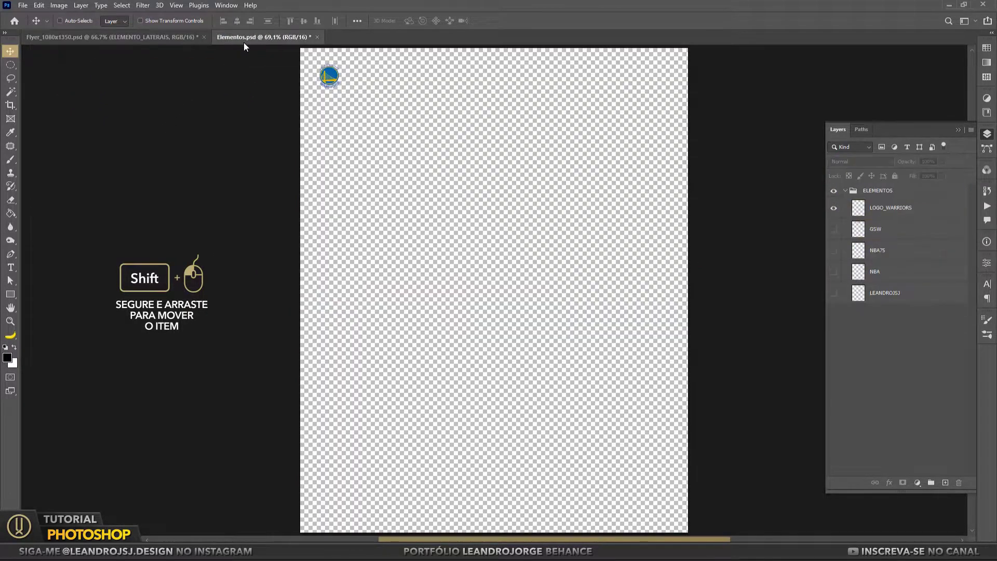
mouse_move(891, 208)
mouse_down()
mouse_move(123, 38)
mouse_move(373, 187)
mouse_up()
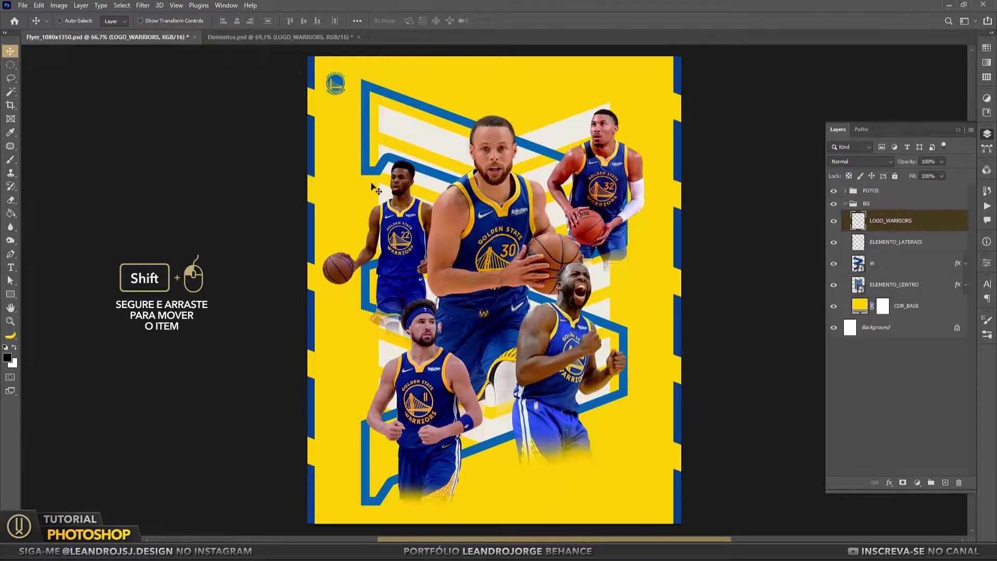
drag(891, 220, 885, 188)
key(ctrl+g)
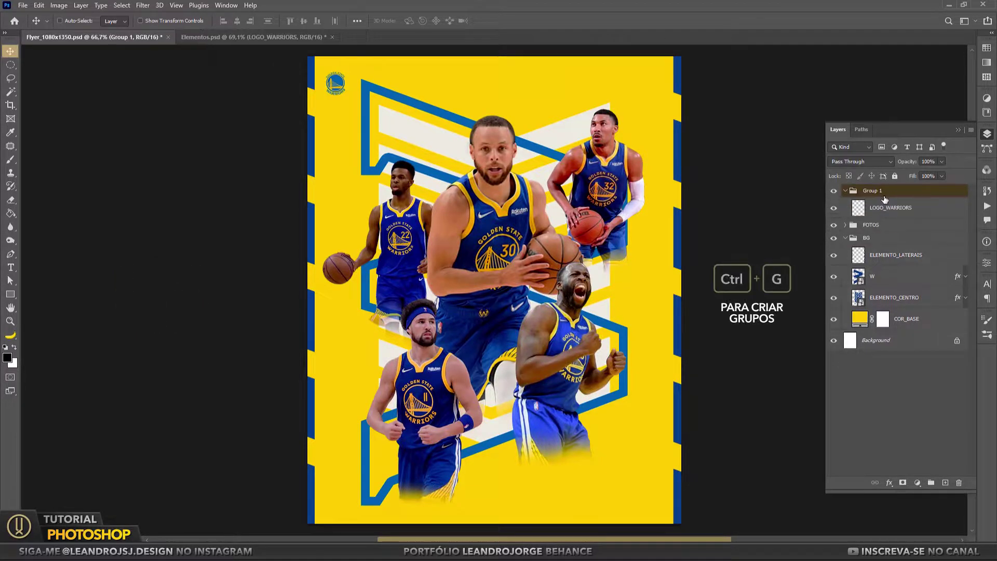
Add the GSW wordmark and NBA75 badge, with NBA75 below GSW.
click(244, 37)
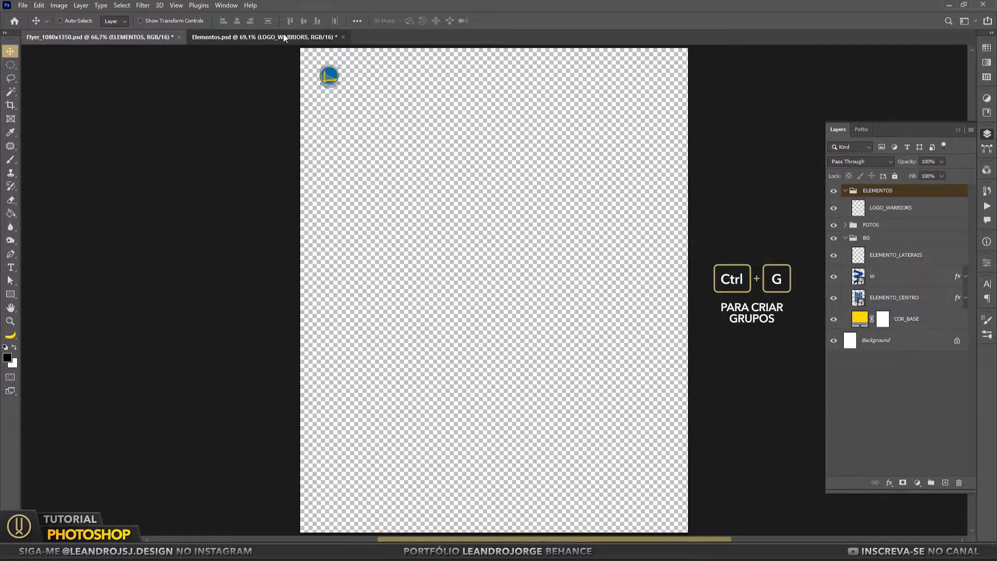
alt+click(834, 229)
mouse_move(883, 229)
mouse_down()
mouse_move(79, 32)
mouse_move(889, 233)
mouse_move(126, 39)
mouse_move(526, 281)
mouse_up()
click(229, 37)
alt+click(834, 250)
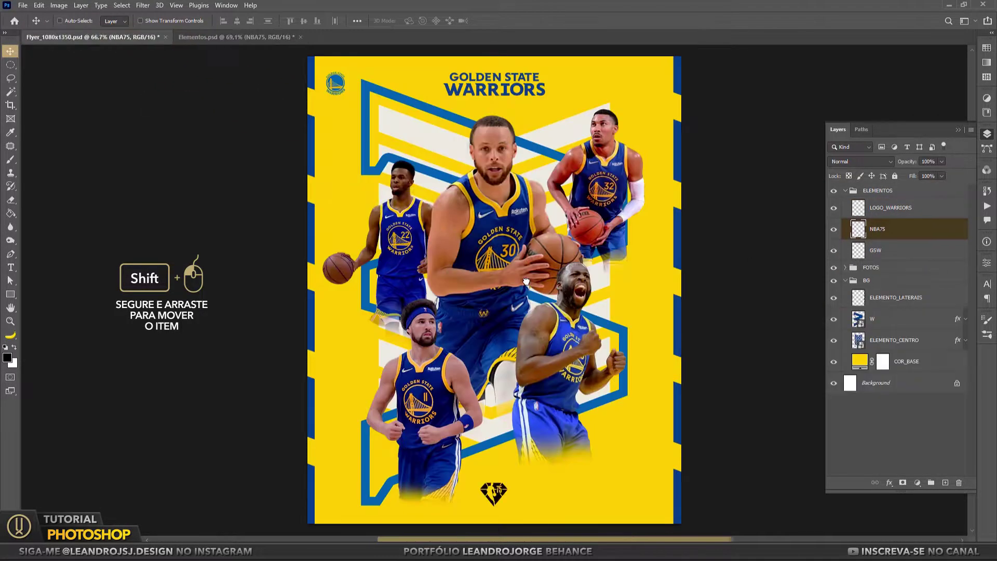
drag(878, 231, 889, 243)
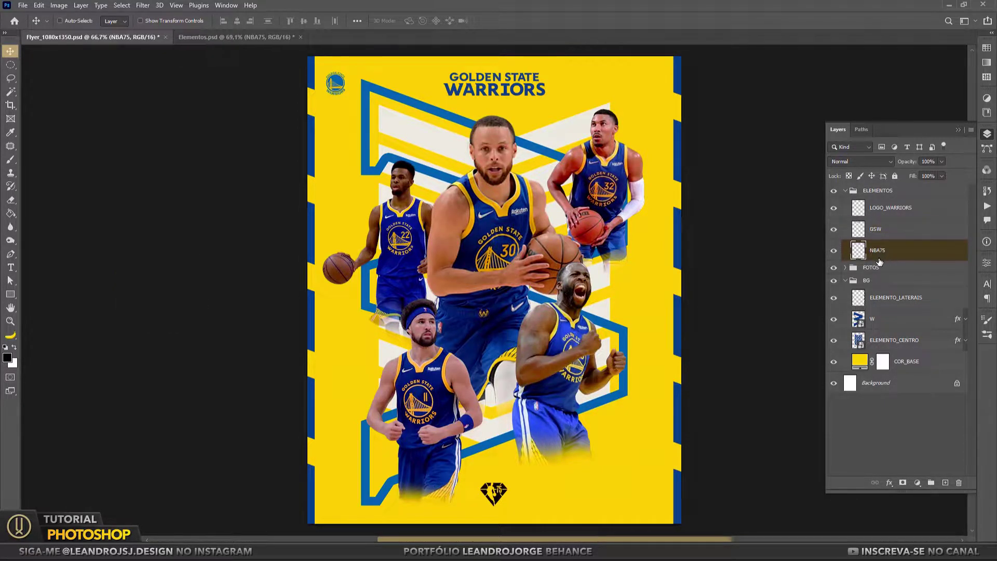
Add the NBA logo and LEANDROJSJ signature mark and order them in ELEMENTOS.
click(228, 36)
alt+click(834, 272)
click(907, 275)
drag(907, 278, 597, 291)
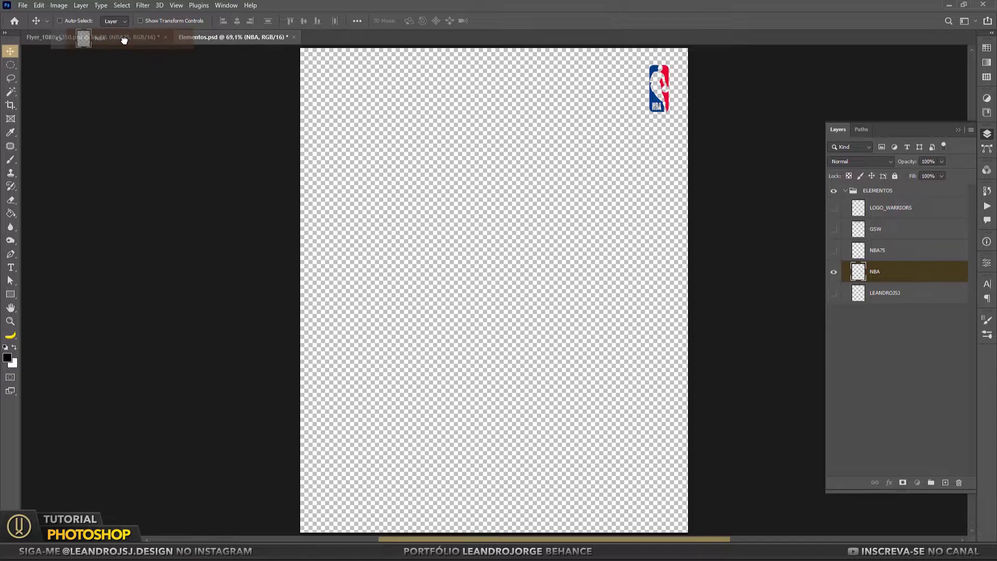
drag(881, 259, 883, 231)
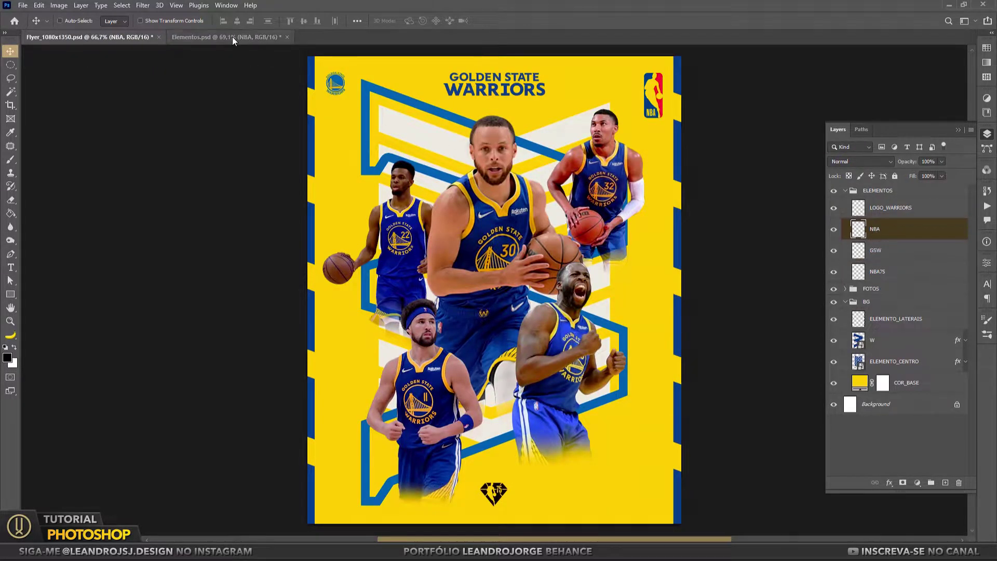
click(229, 36)
click(907, 293)
alt+click(833, 293)
drag(882, 292, 494, 285)
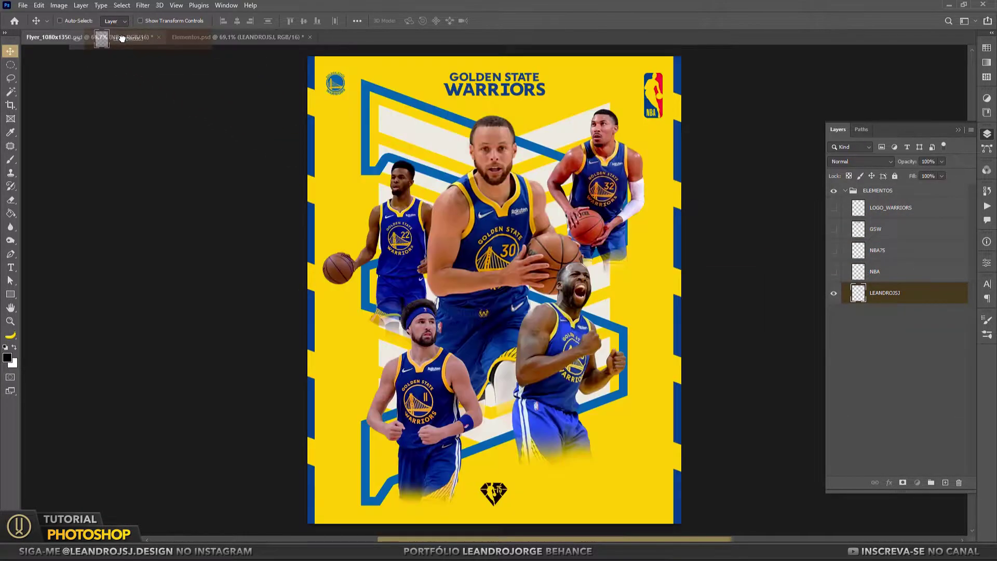
drag(888, 234, 902, 306)
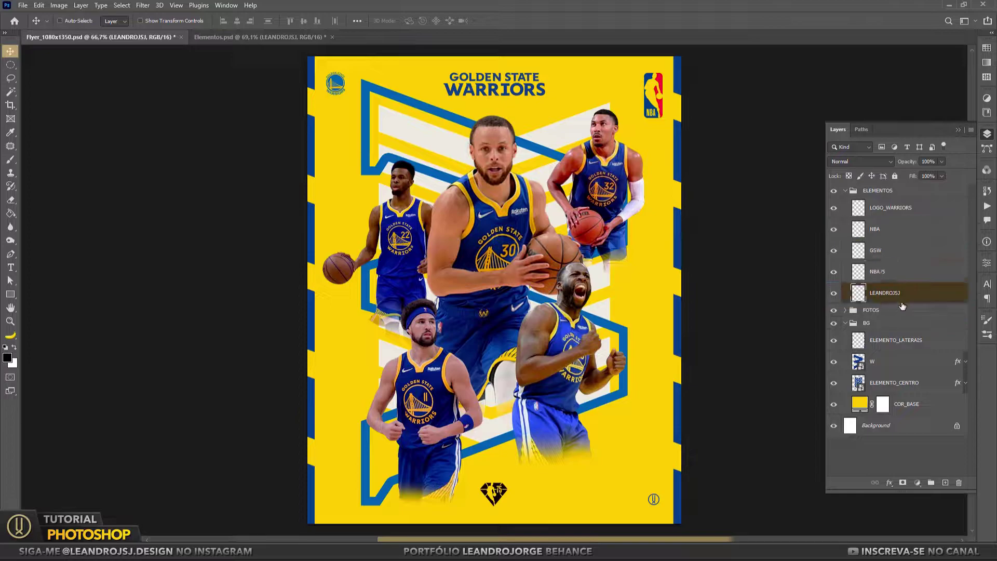
shift+click(888, 233)
Group the logo layers as LOGOS with a 0066b3 Color Overlay.
key(ctrl+g)
double_click(889, 229)
text(LOGOS)
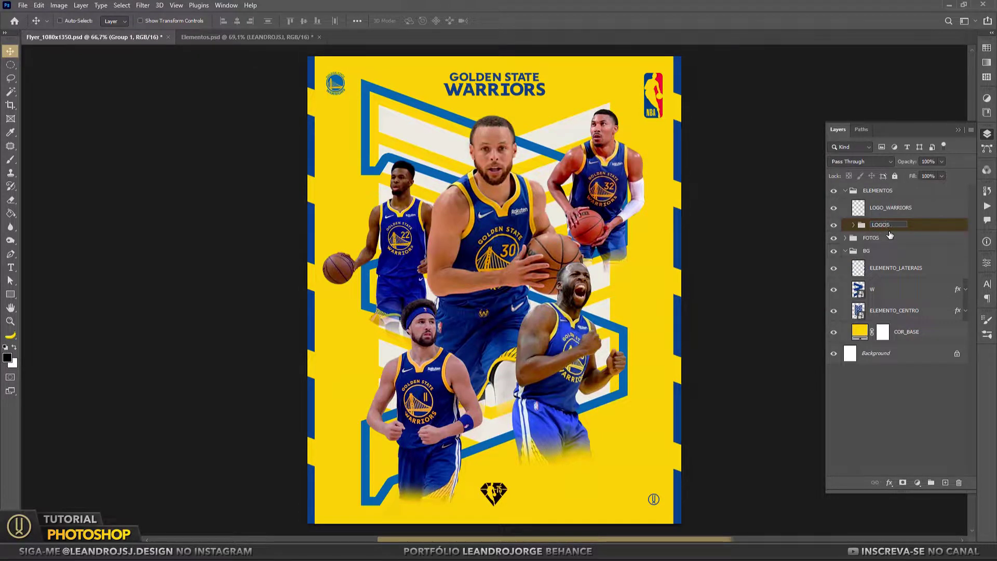
right_click(890, 229)
click(824, 128)
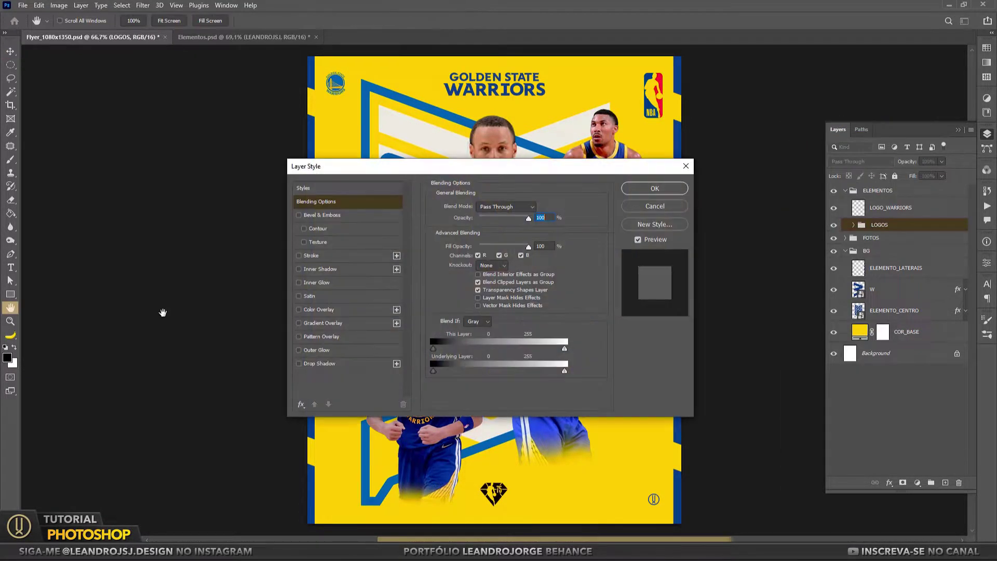
click(311, 309)
click(538, 208)
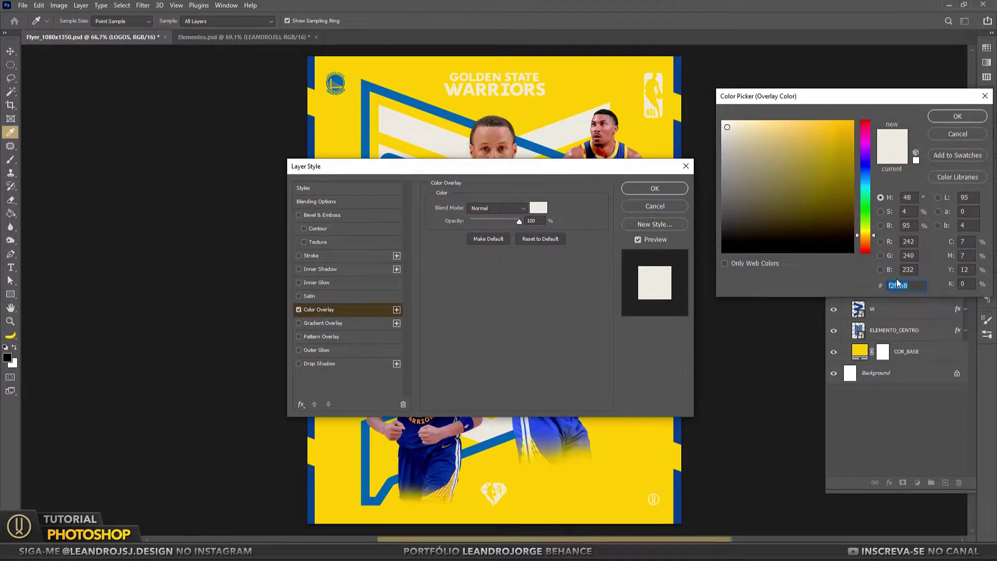
text(0066)
text(b3)
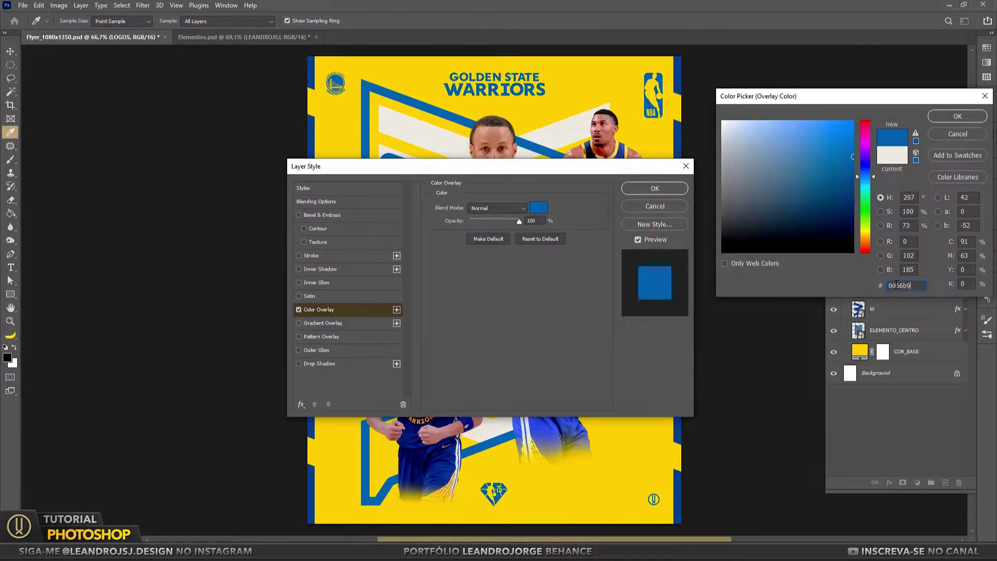
key(Return)
click(637, 190)
Convert ELEMENTO_LATERAIS to a smart object and paste the LOGOS overlay style onto it.
right_click(883, 257)
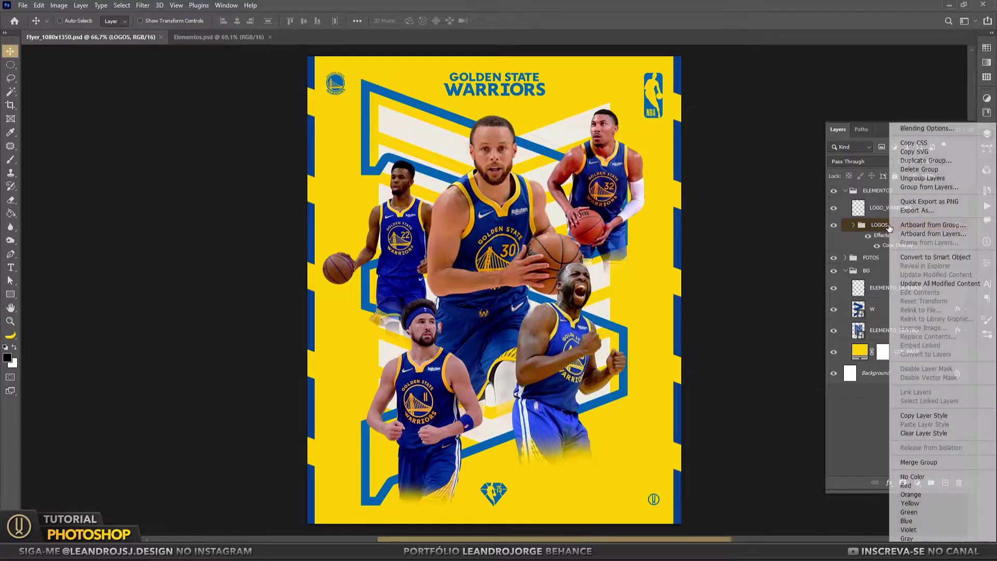
click(899, 288)
right_click(893, 288)
click(786, 249)
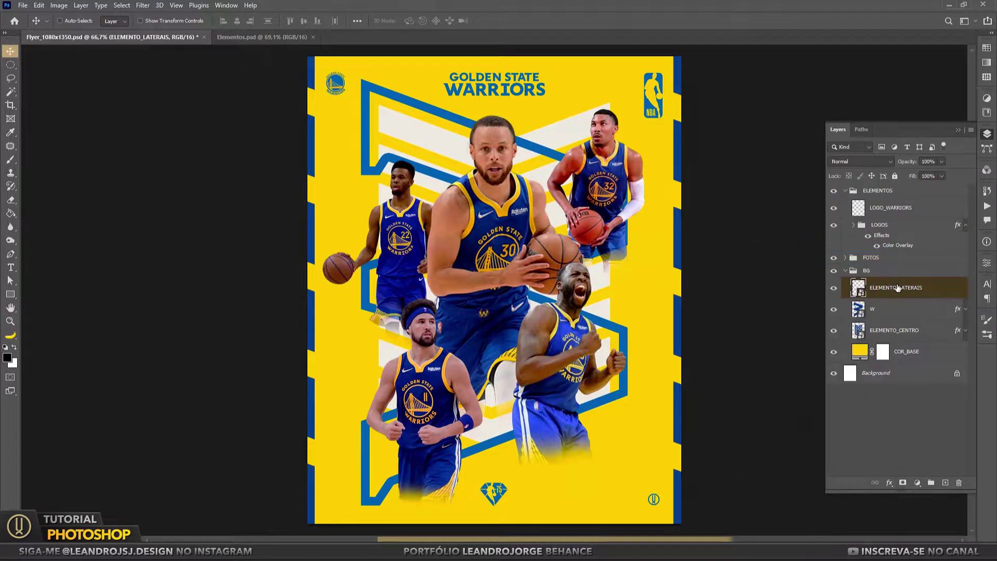
right_click(899, 287)
click(782, 372)
click(966, 289)
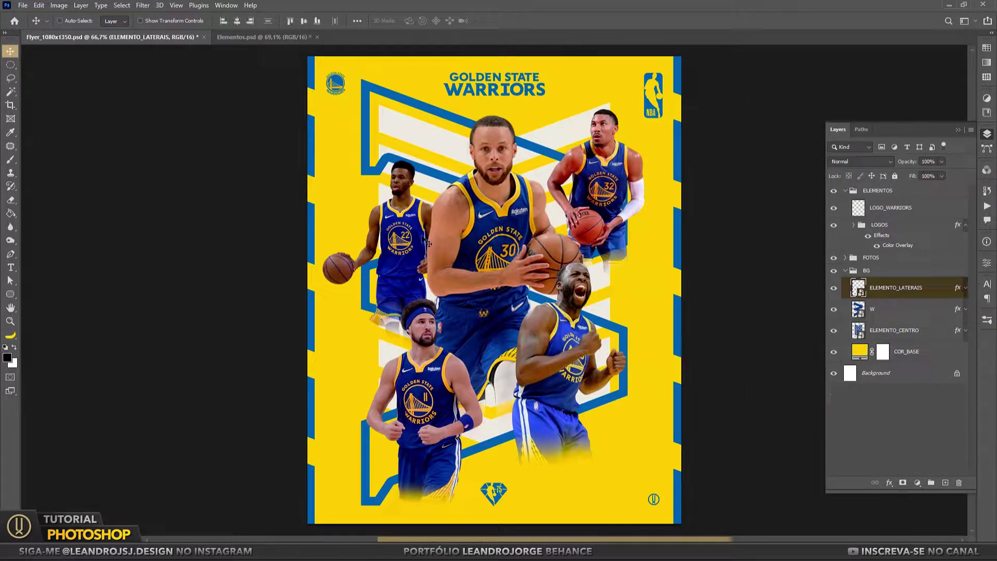
click(845, 190)
click(845, 224)
click(890, 244)
click(238, 37)
Bring the five Elementos text layers into the flyer as a TEXTOS group above BG.
click(894, 195)
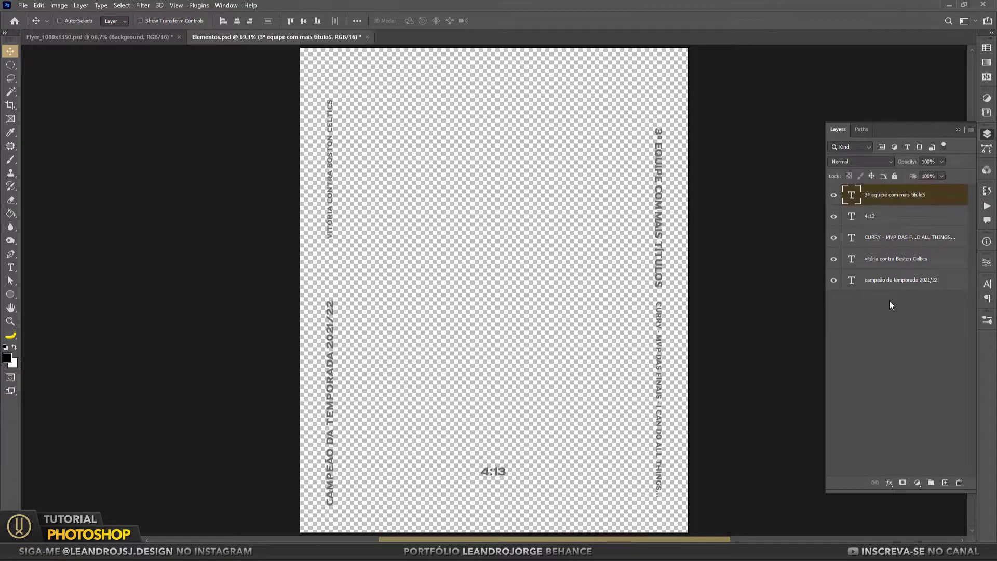
shift+click(893, 279)
mouse_move(886, 196)
mouse_down()
mouse_move(104, 37)
mouse_move(452, 211)
mouse_up()
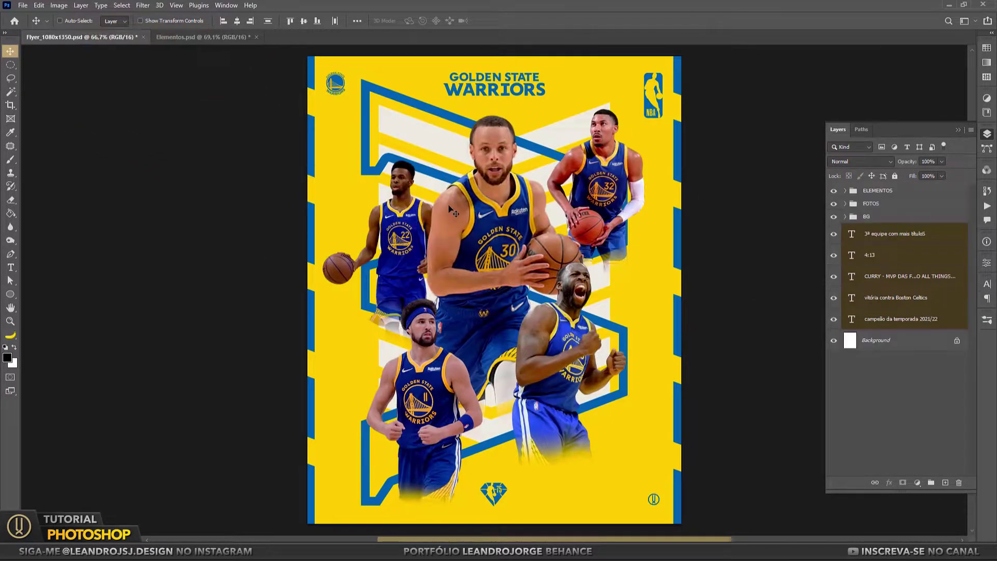
key(ctrl+g)
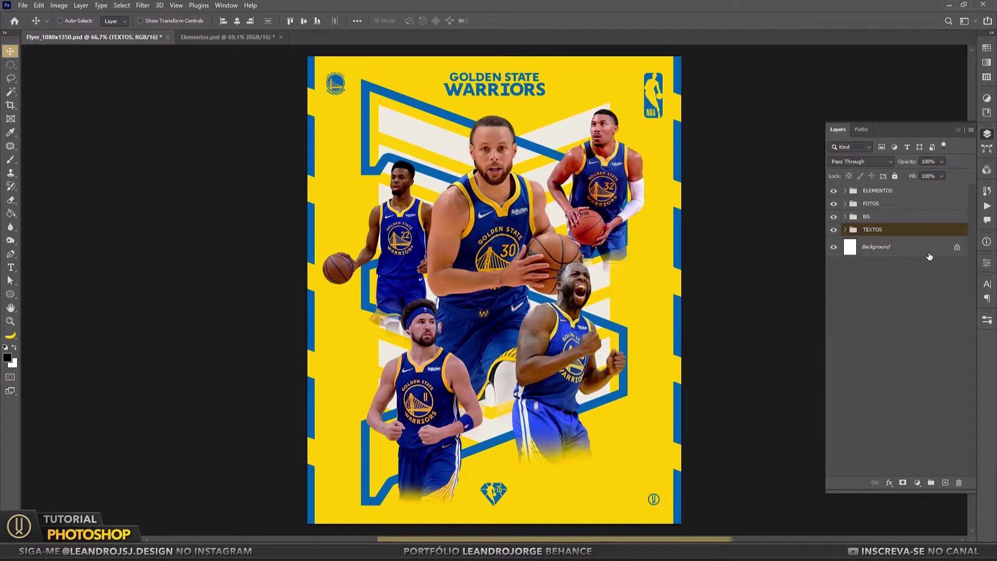
drag(878, 211, 822, 217)
Paste the LOGOS blue overlay style onto TEXTOS and zoom into the lower-left.
click(844, 190)
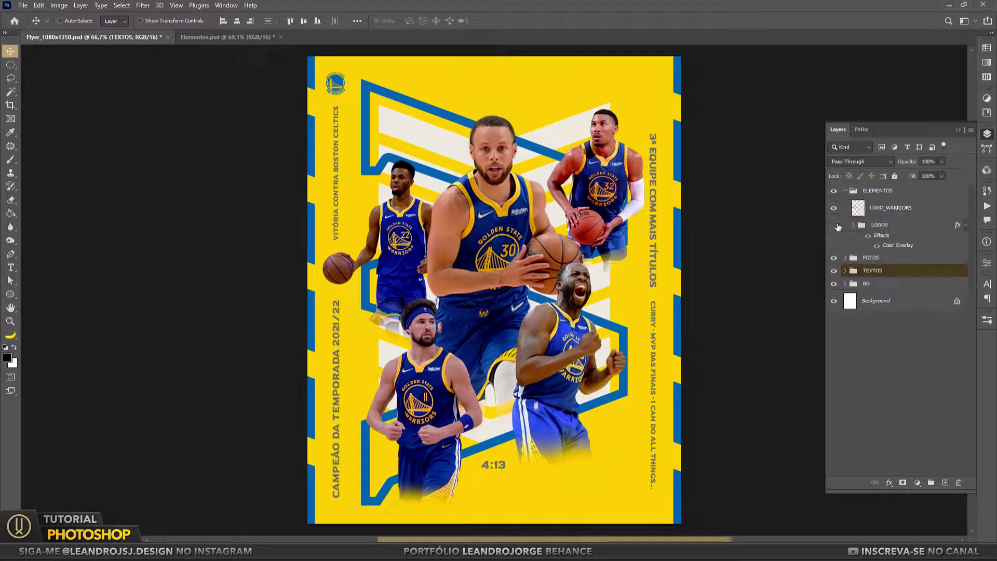
right_click(883, 224)
click(936, 323)
click(878, 252)
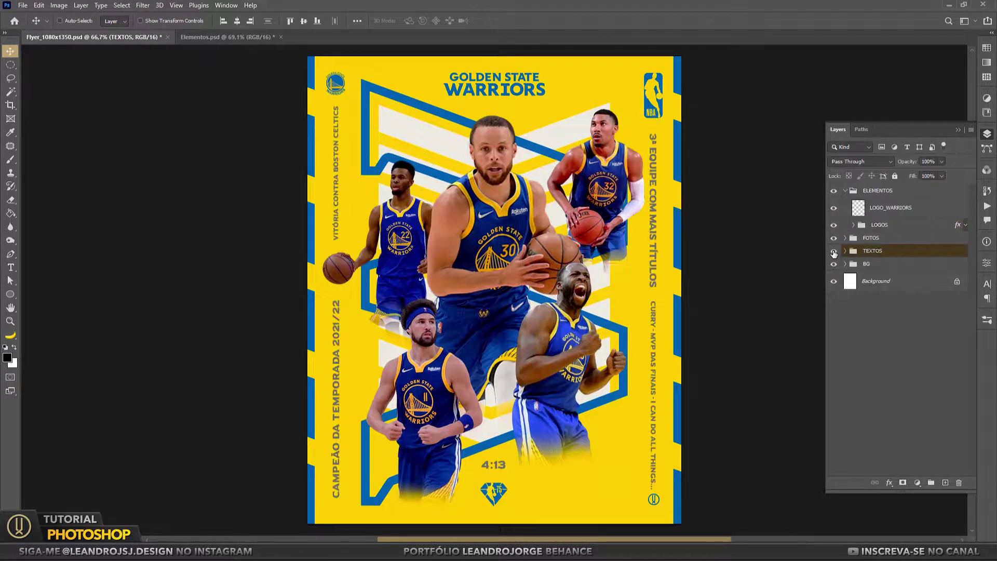
right_click(878, 252)
click(910, 427)
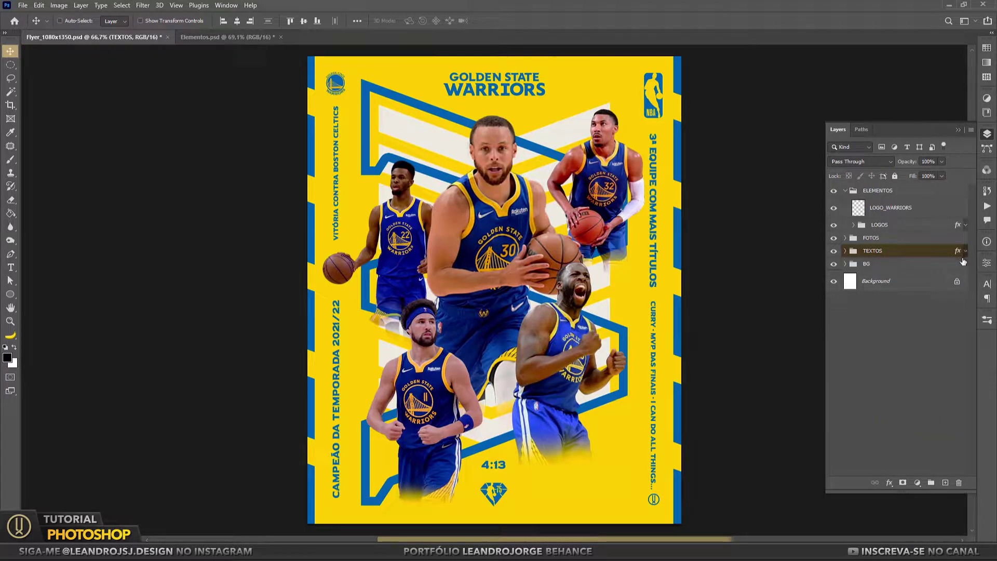
click(9, 321)
drag(339, 468, 782, 408)
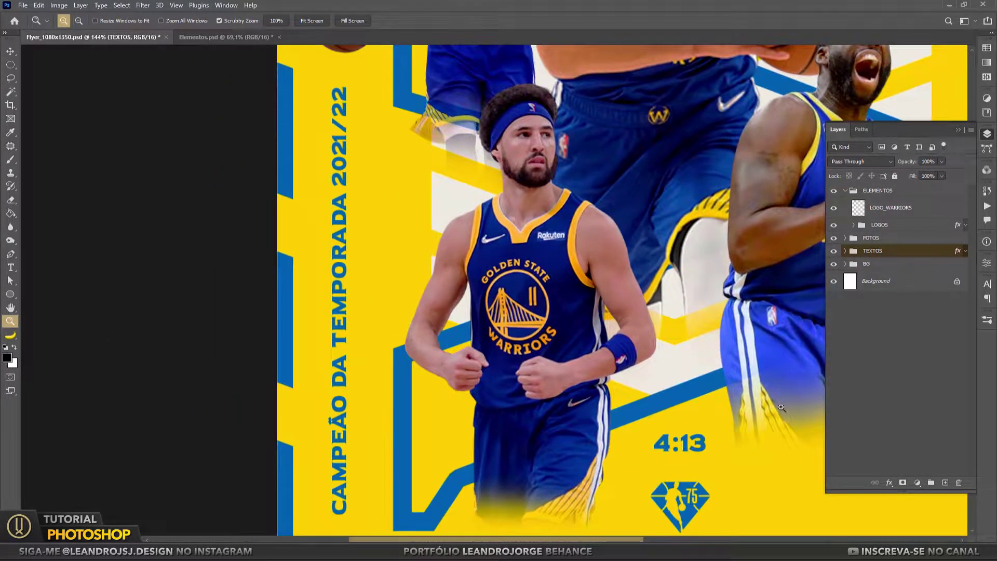
Draw a tall no-fill rectangle with a 2 px stroke over the left vertical season text.
click(844, 250)
click(893, 353)
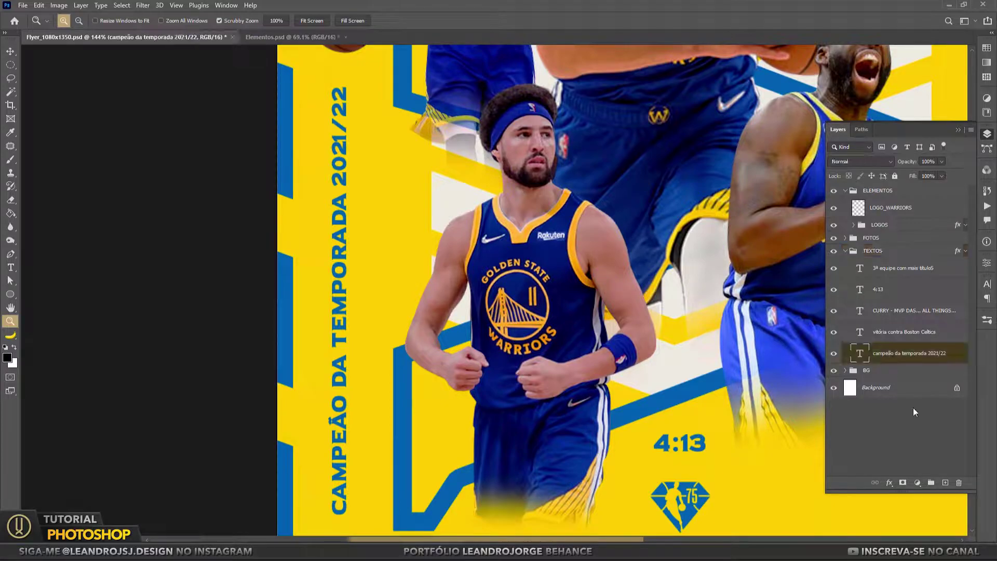
drag(7, 298, 42, 294)
key(ctrl+h)
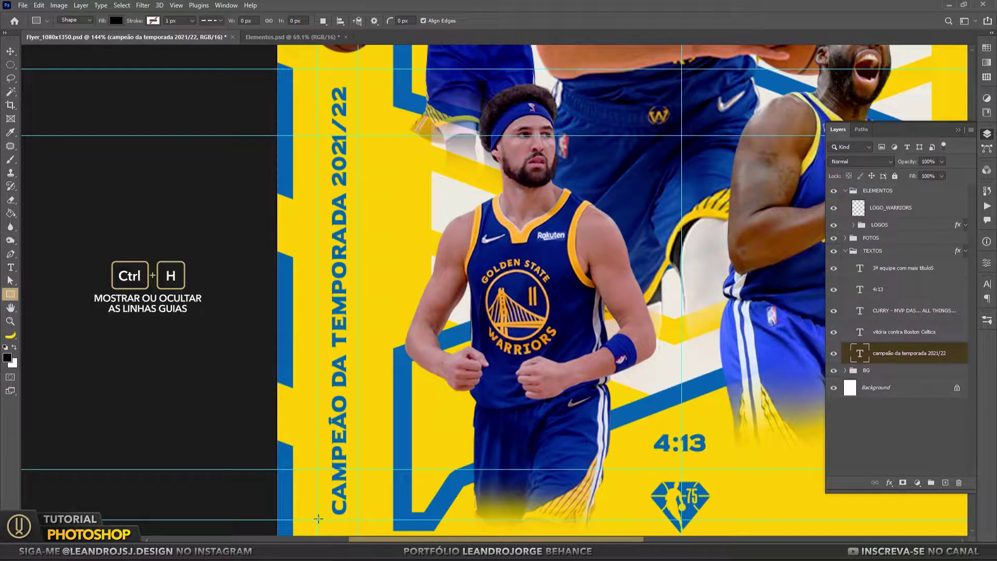
drag(356, 459, 357, 69)
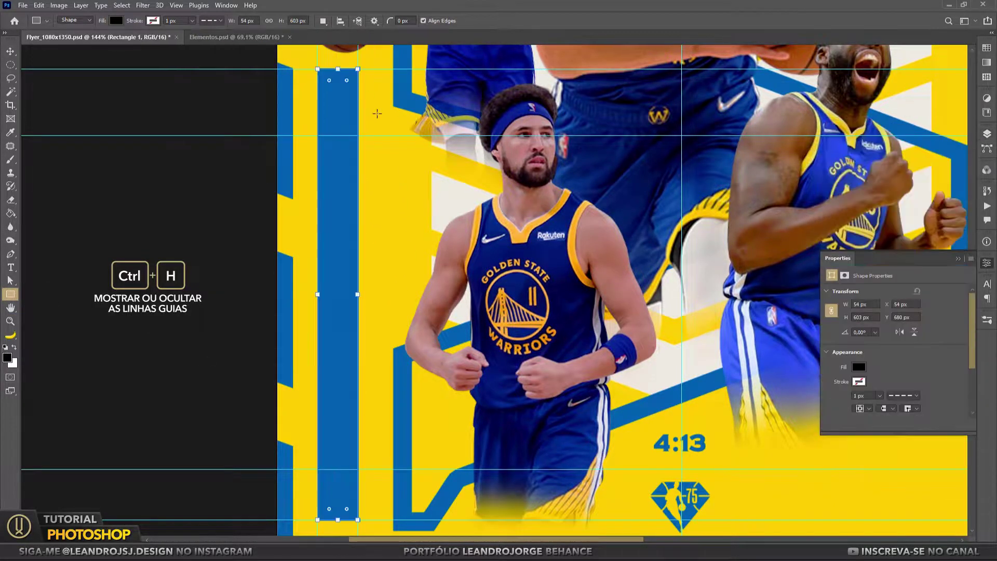
click(858, 366)
click(957, 410)
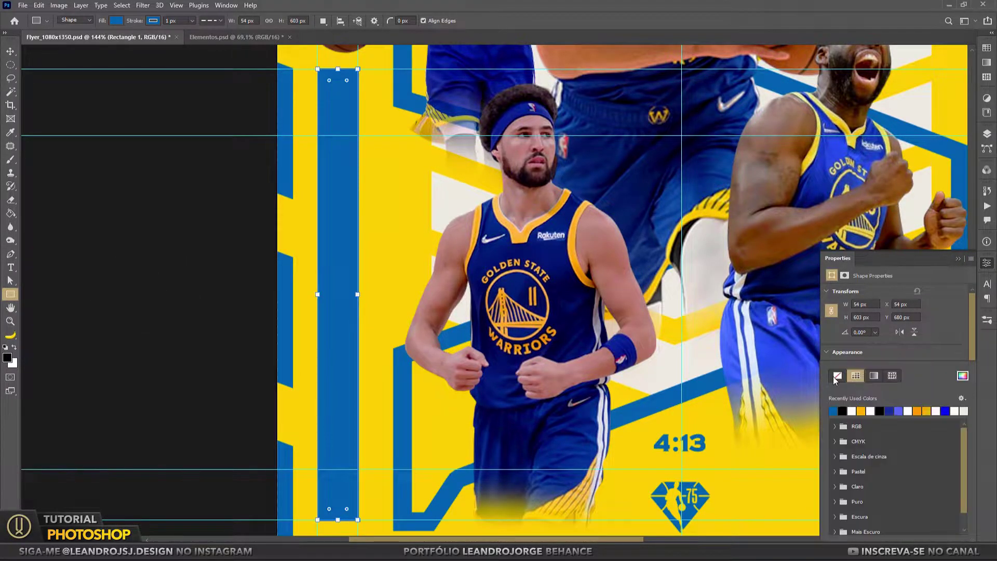
click(837, 375)
click(903, 396)
drag(880, 397, 889, 410)
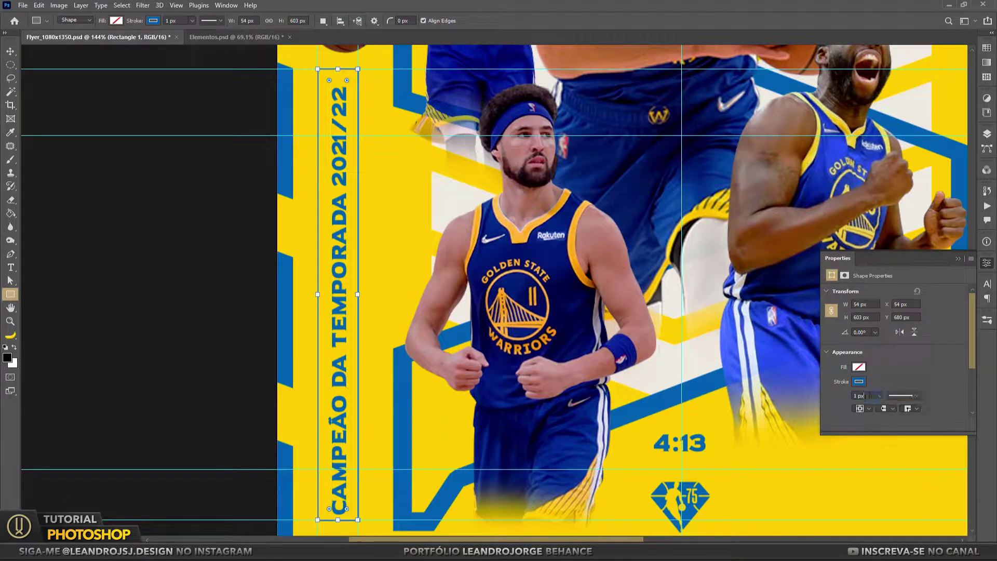
text(3)
key(v)
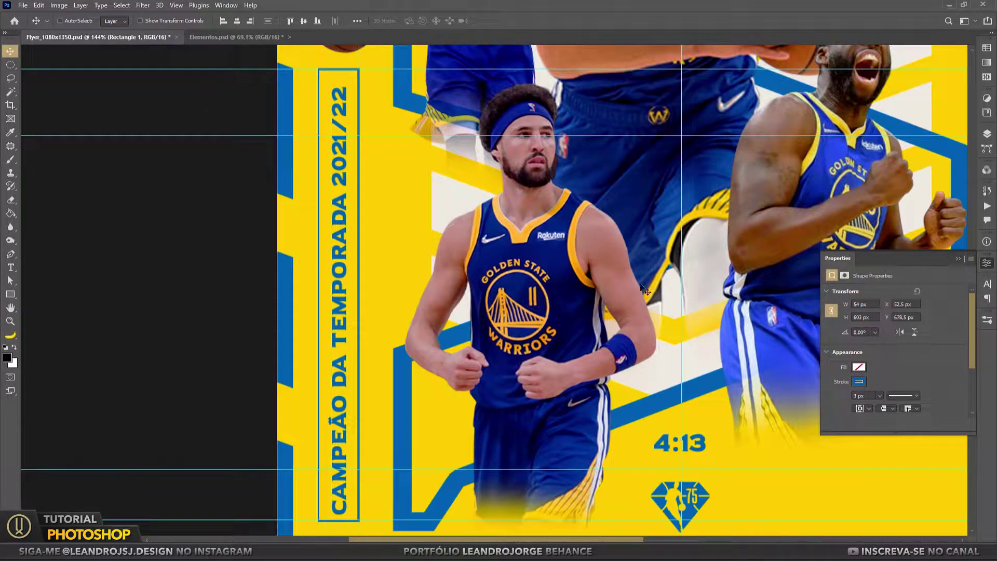
drag(871, 397, 836, 400)
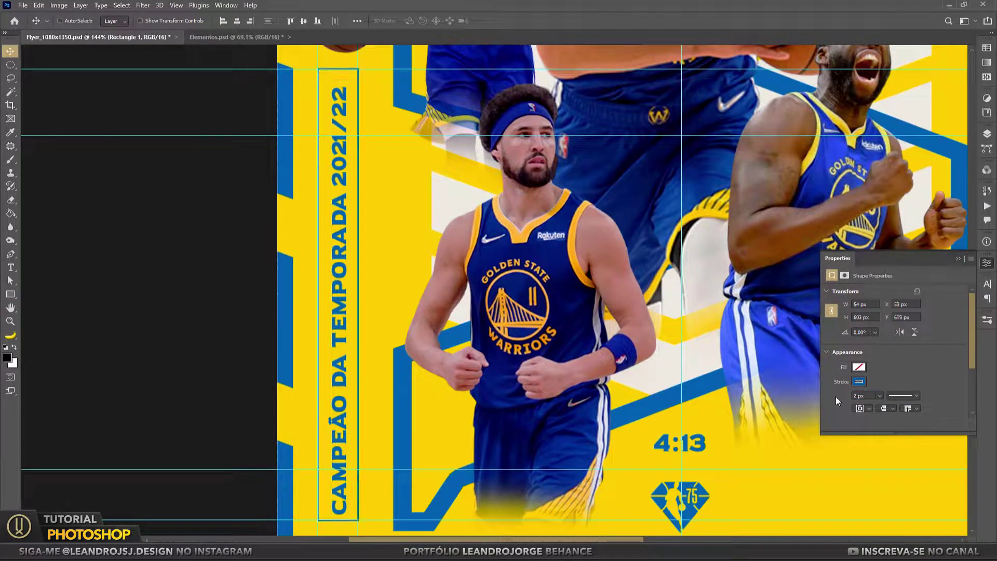
Mask Rectangle 1 so the frame lines are hidden around the vertical season text.
right_click(8, 66)
click(42, 64)
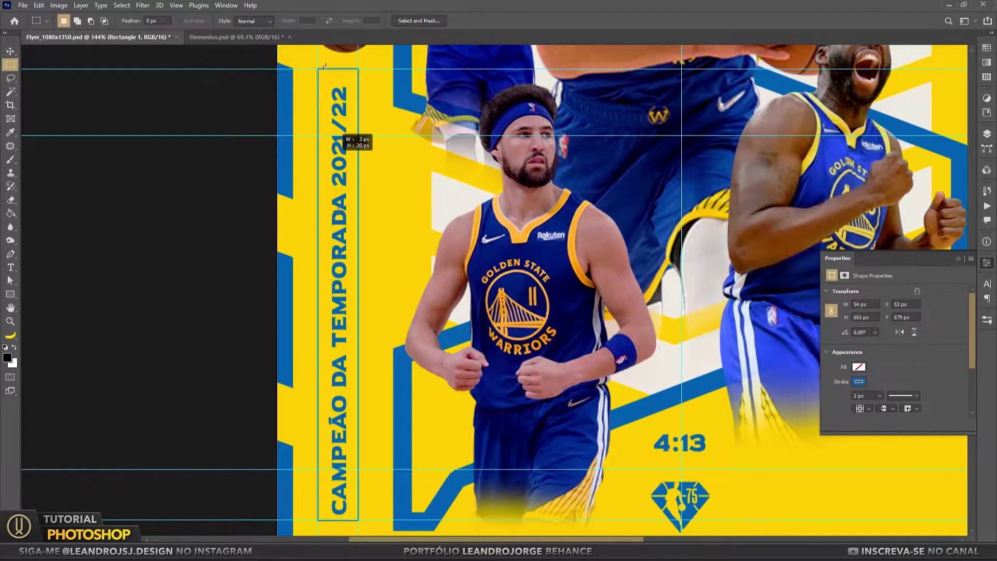
drag(324, 66, 353, 494)
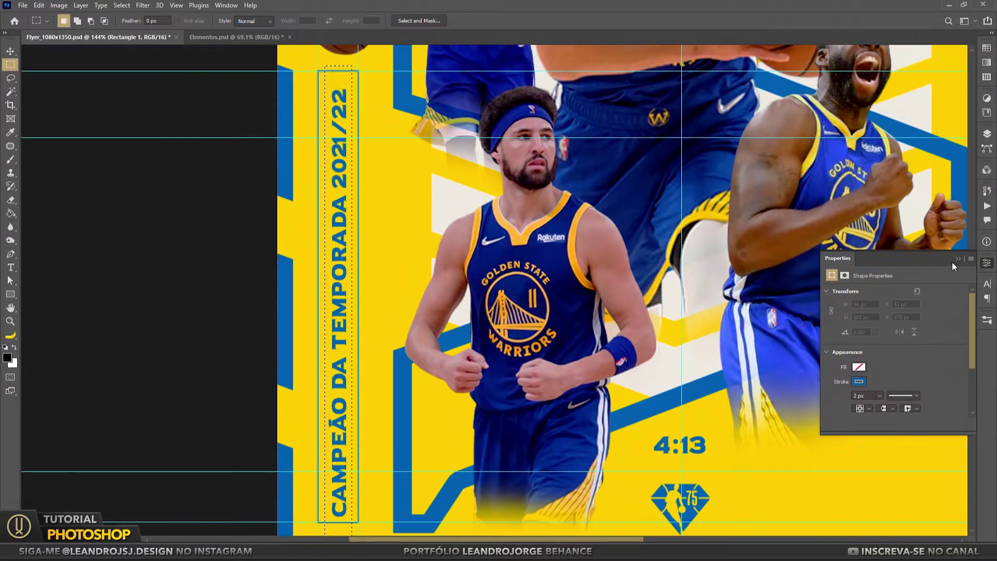
click(987, 133)
click(901, 483)
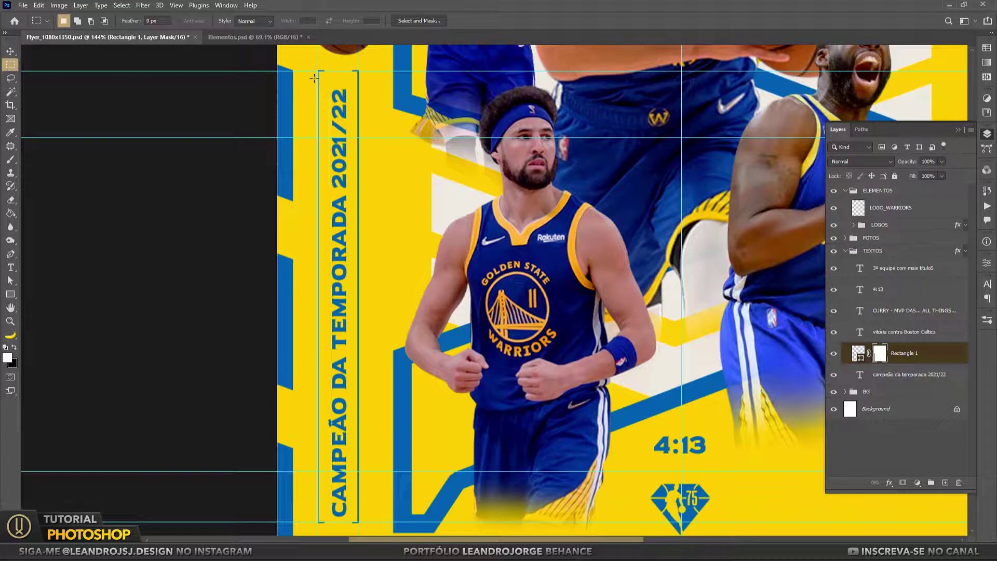
drag(314, 78, 365, 515)
key(Delete)
scroll(323, 226, down, 5)
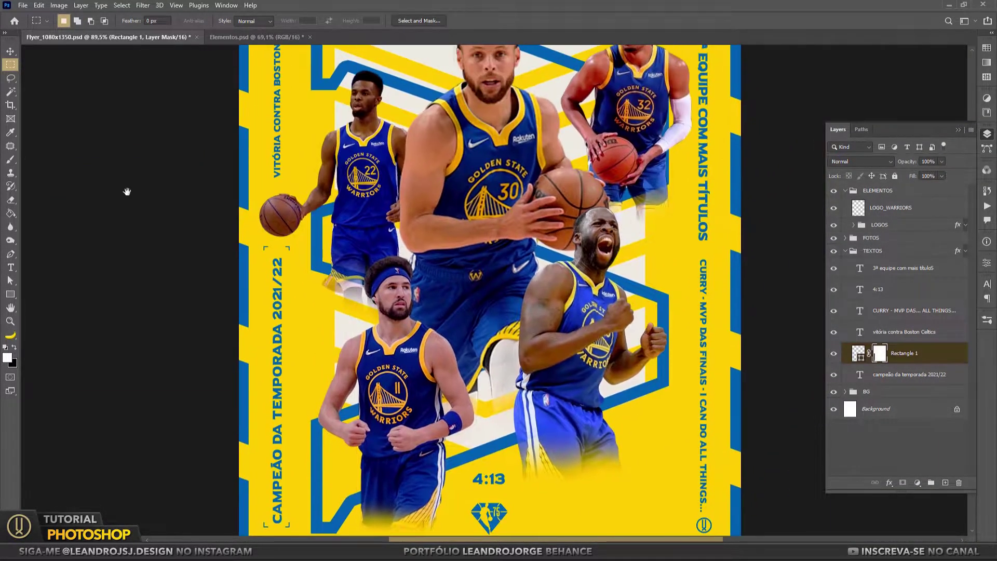
key(v)
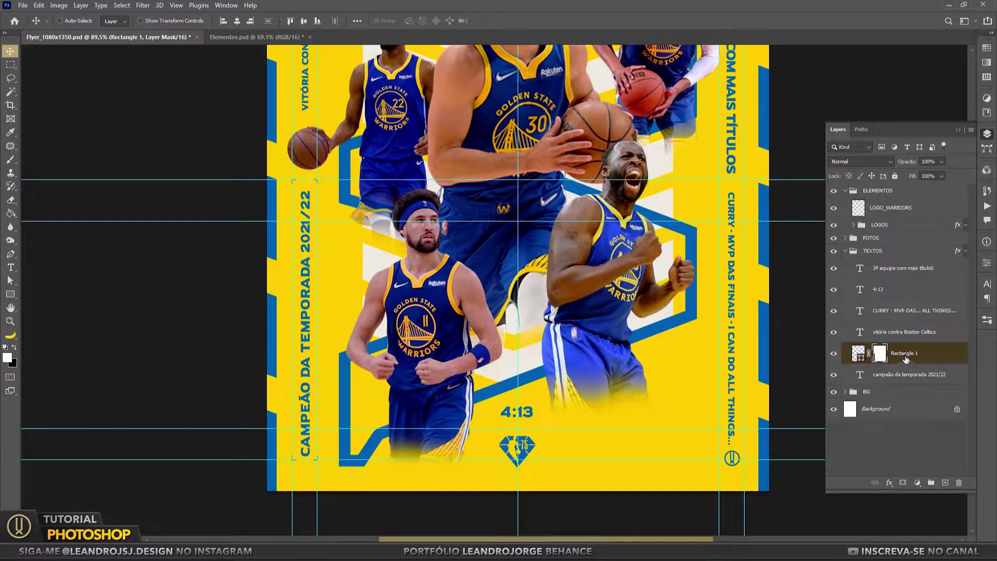
Add a horizontal guide near the flyer's bottom using the rulers.
key(ctrl+r)
drag(577, 50, 577, 476)
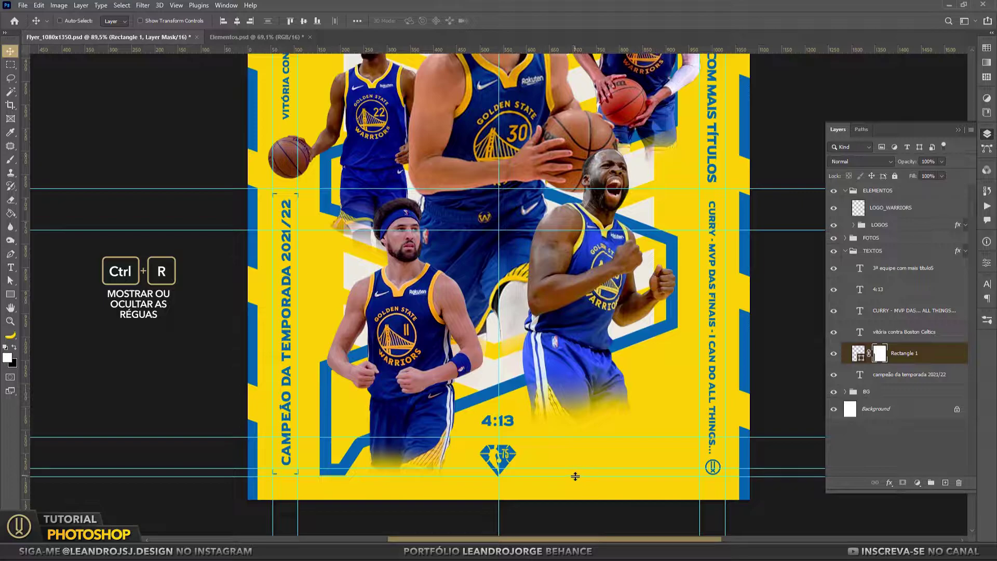
drag(575, 476, 587, 475)
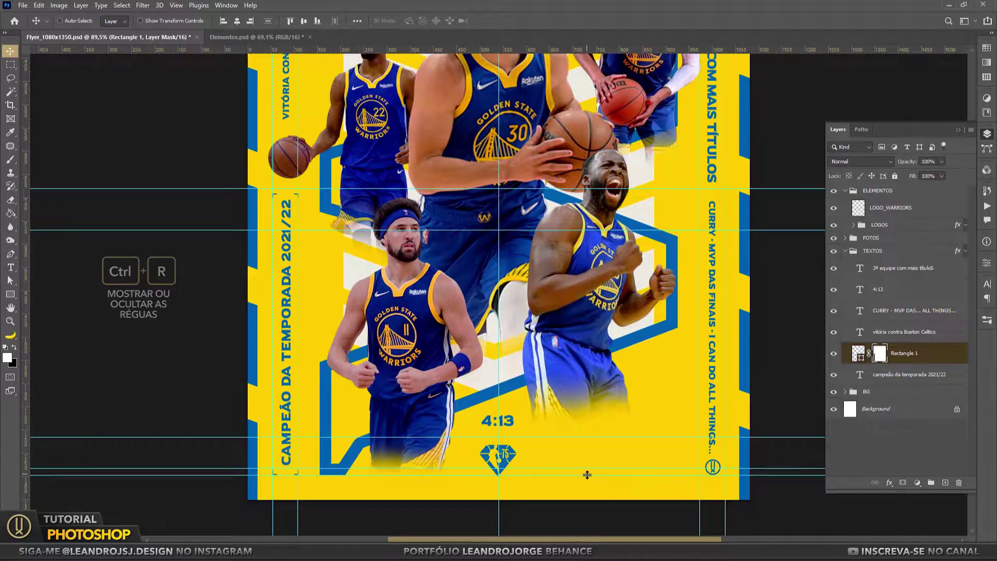
key(ctrl+semicolon)
scroll(322, 332, up, 1)
Duplicate the rectangle frame and shorten the copy to end at the guide.
ctrl+click(287, 340)
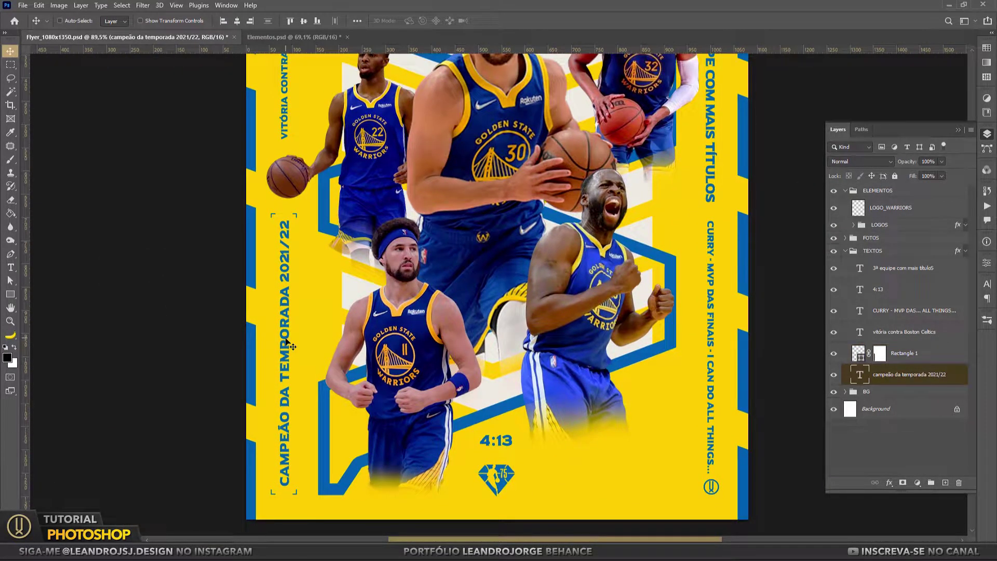
right_click(912, 361)
click(810, 144)
key(Return)
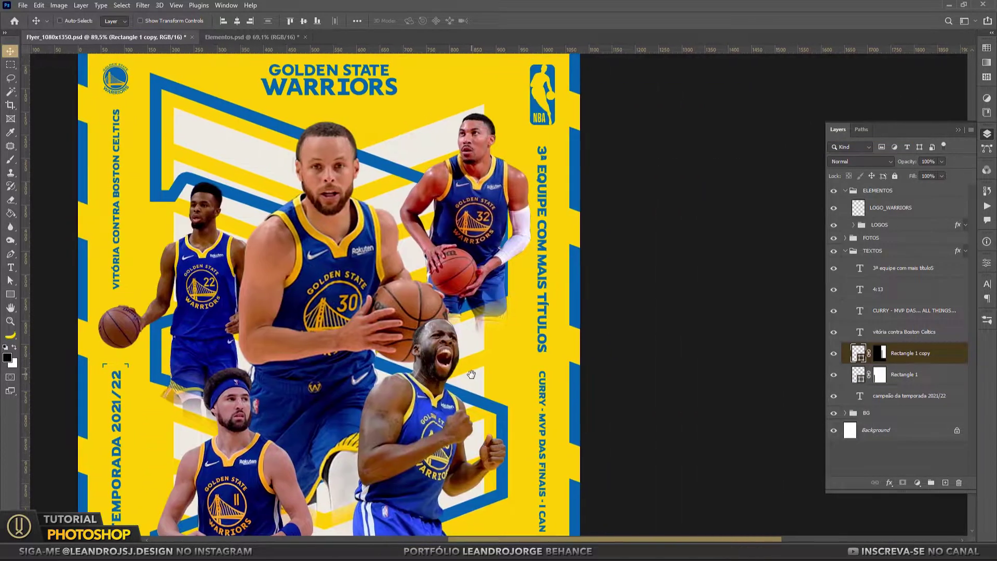
key(ctrl+semicolon)
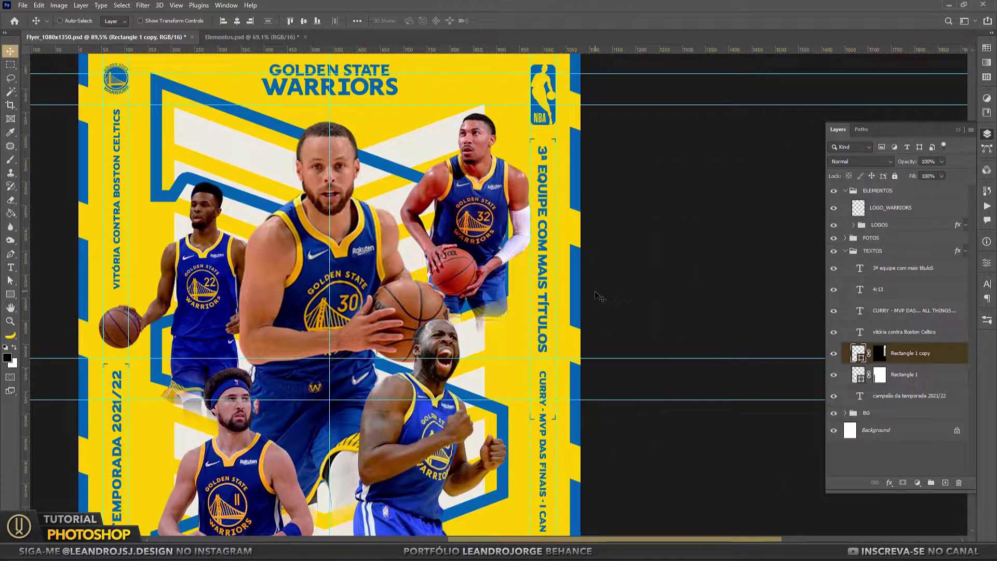
key(ctrl+t)
drag(543, 417, 552, 358)
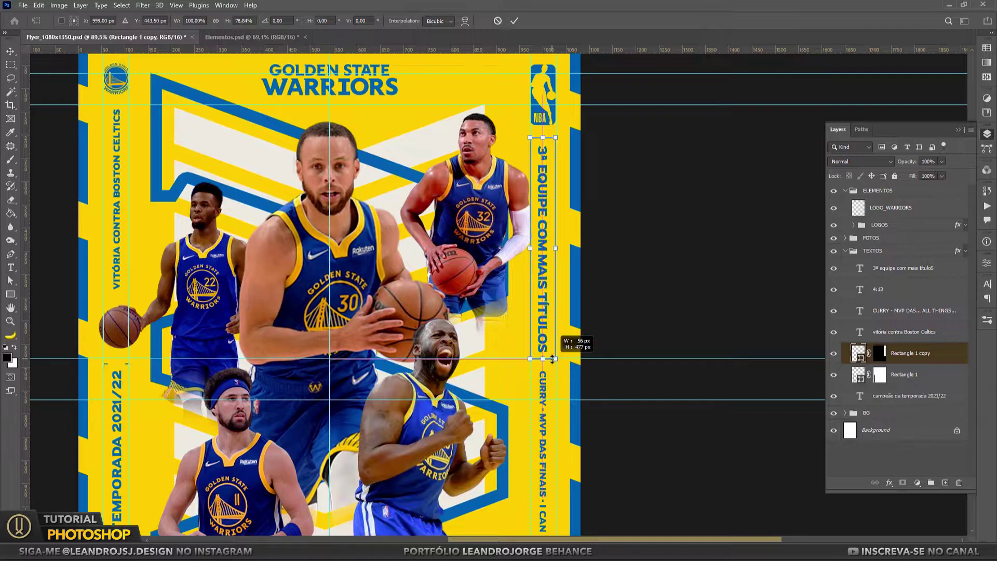
key(Return)
key(ctrl+semicolon)
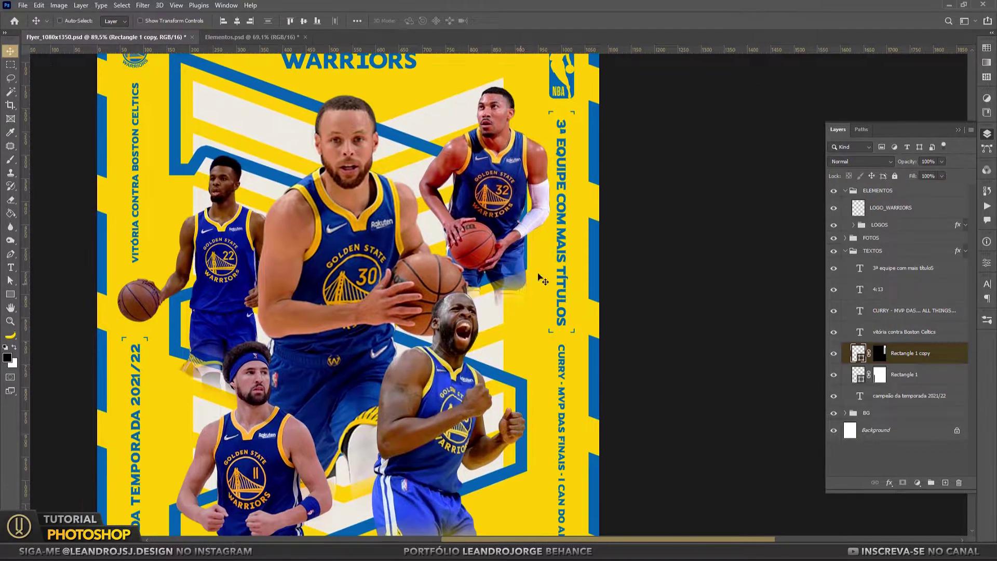
Select the 3ª EQUIPE COM MAIS TÍTULOS text layer and fit the whole flyer in view.
ctrl+click(561, 233)
scroll(576, 307, down, 5)
scroll(577, 306, up, 3)
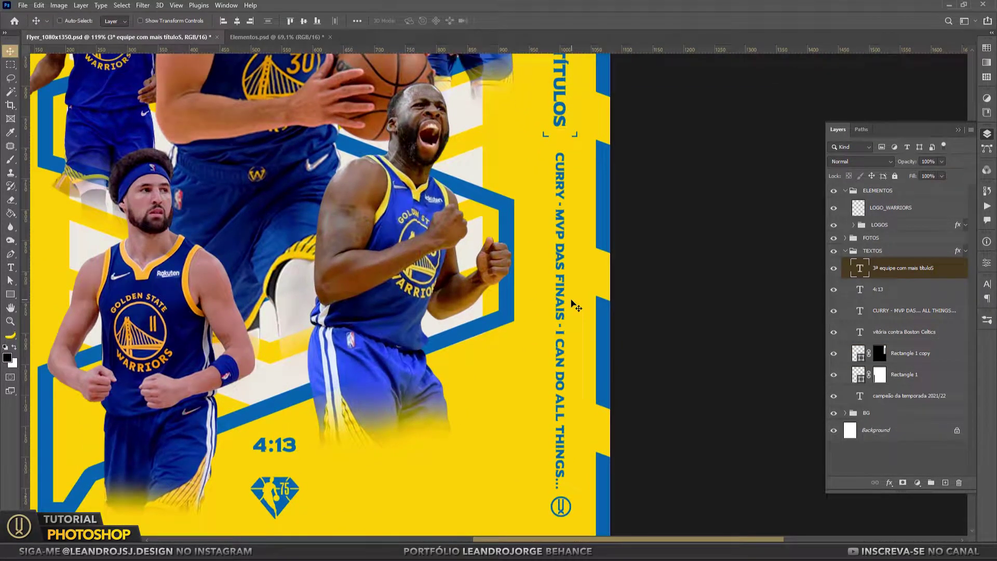
drag(575, 306, 452, 290)
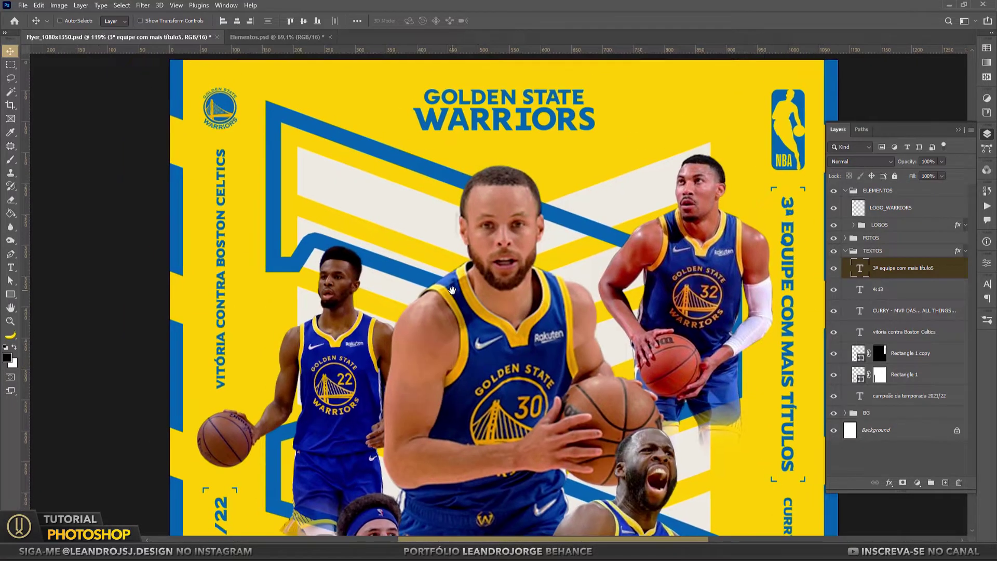
scroll(452, 290, right, 5)
scroll(403, 325, down, 6)
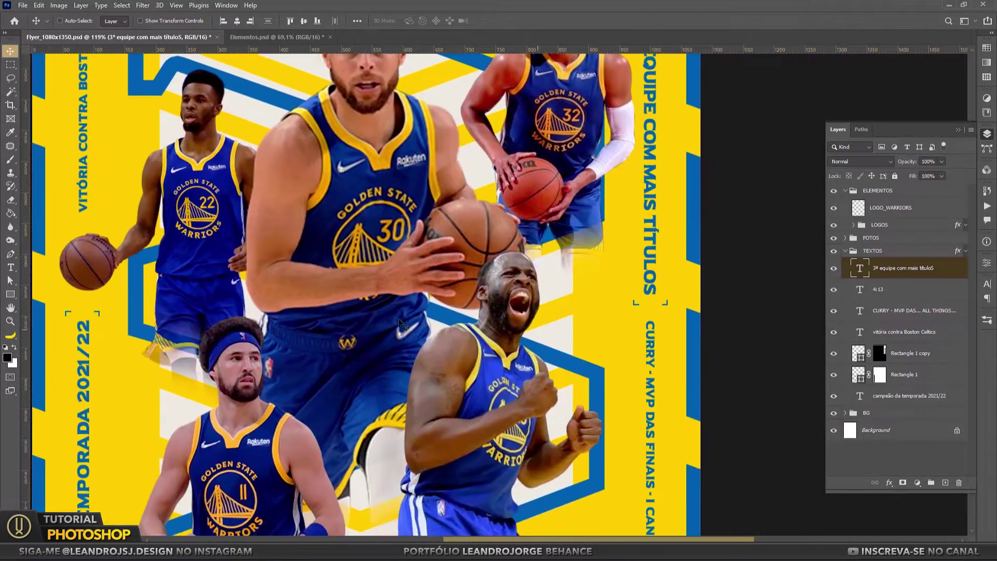
key(ctrl+0)
Group the number 30 player photo Jogador03 into a group named FOTO03.
click(844, 250)
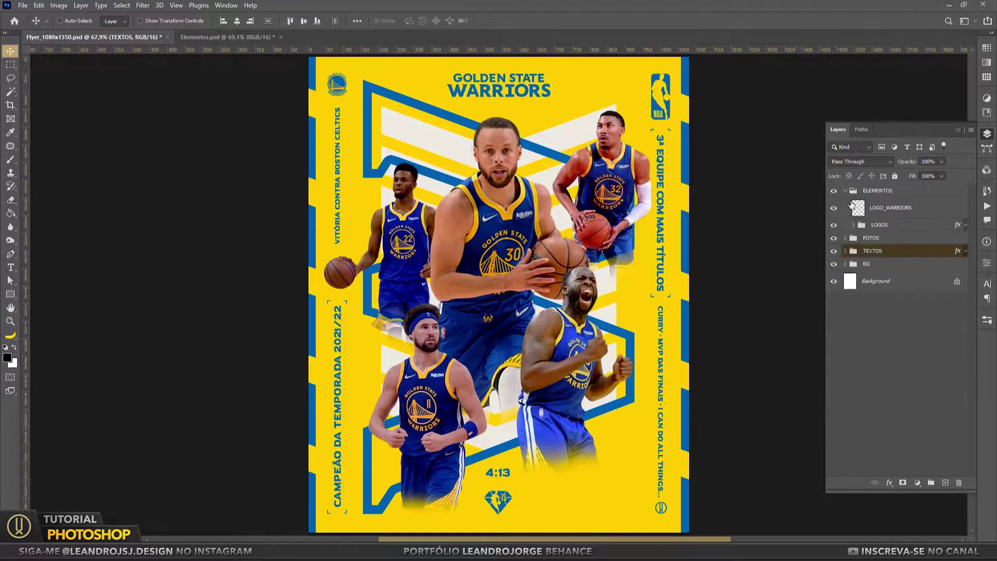
click(845, 191)
click(878, 190)
scroll(563, 155, up, 3)
ctrl+click(535, 312)
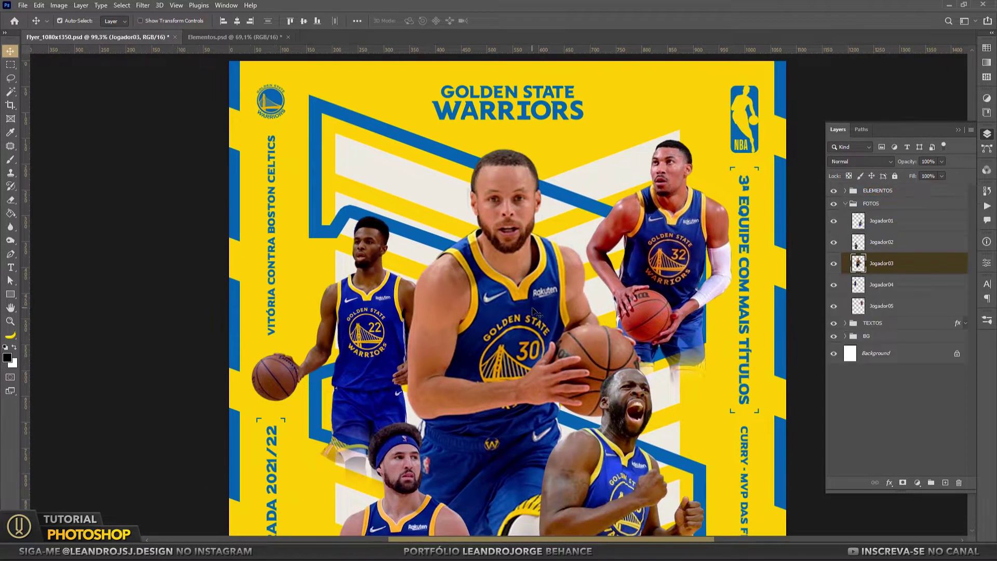
key(ctrl+g)
double_click(904, 260)
text(FOTO03)
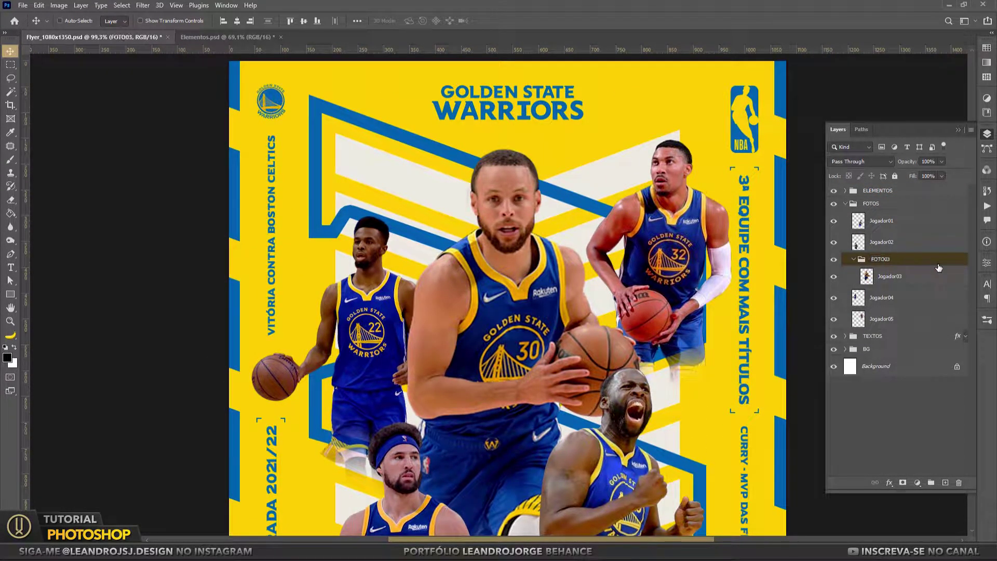
click(906, 278)
Apply the Camera Raw Filter to Jogador03 with a side-by-side before/after preview.
click(142, 5)
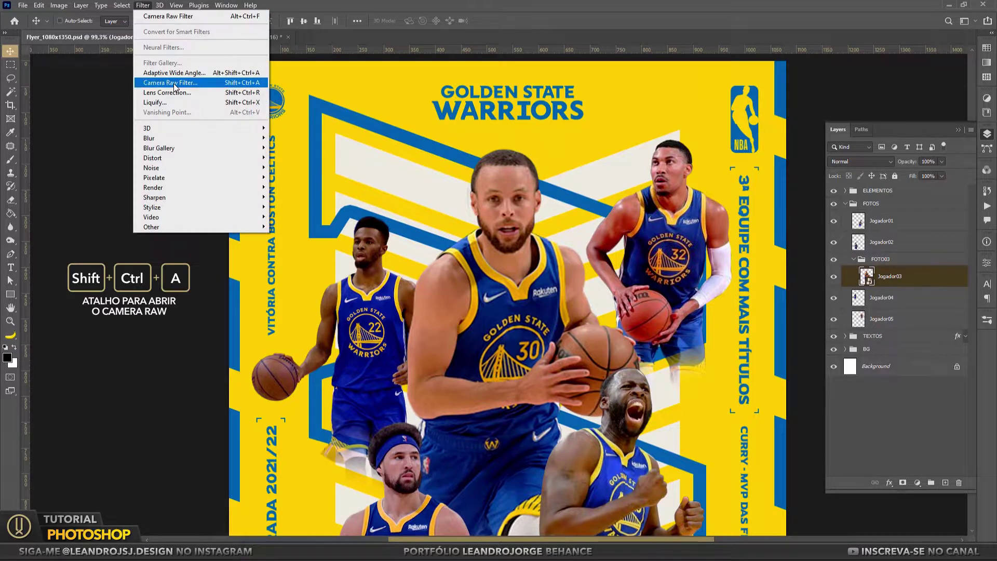
click(156, 73)
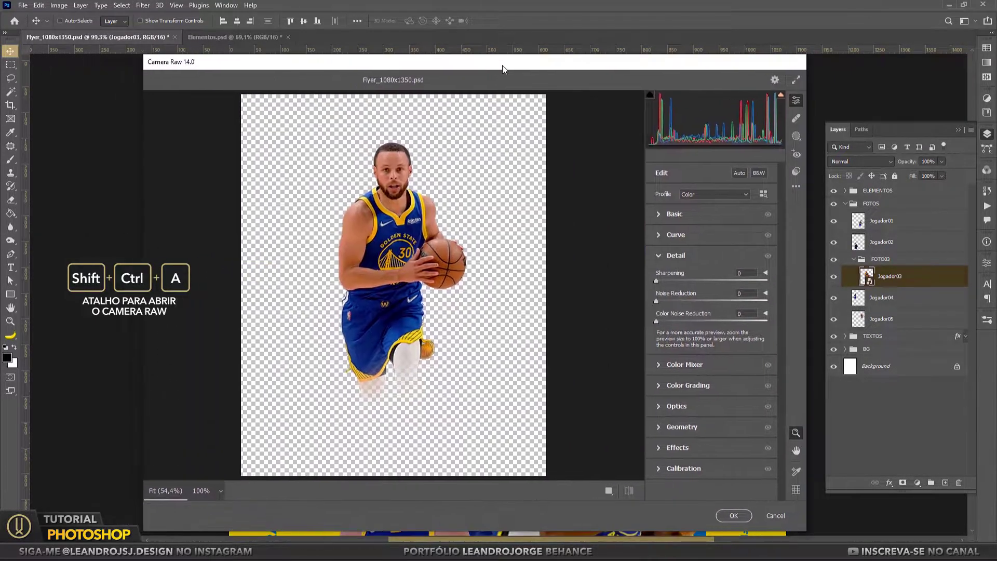
scroll(441, 190, up, 3)
drag(441, 190, 385, 234)
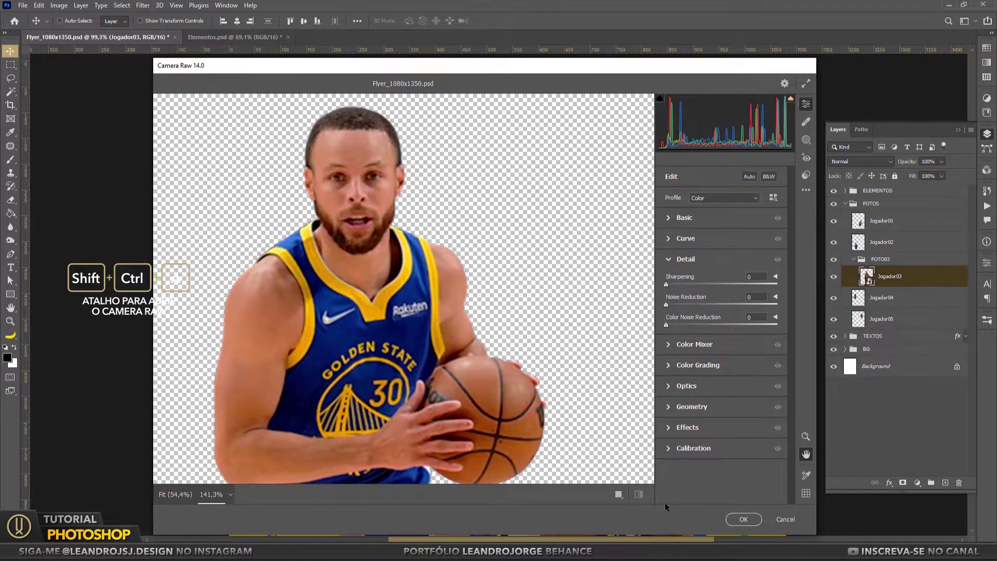
key(y)
drag(543, 299, 492, 294)
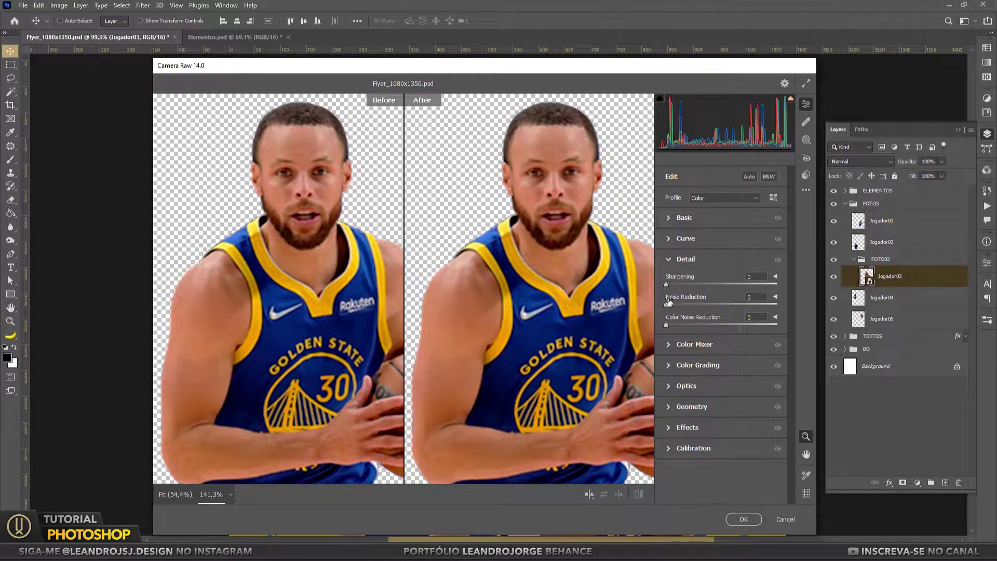
In Basic, raise exposure to +0.15, shadows to about +20, and increase clarity.
click(684, 258)
click(684, 217)
text(6)
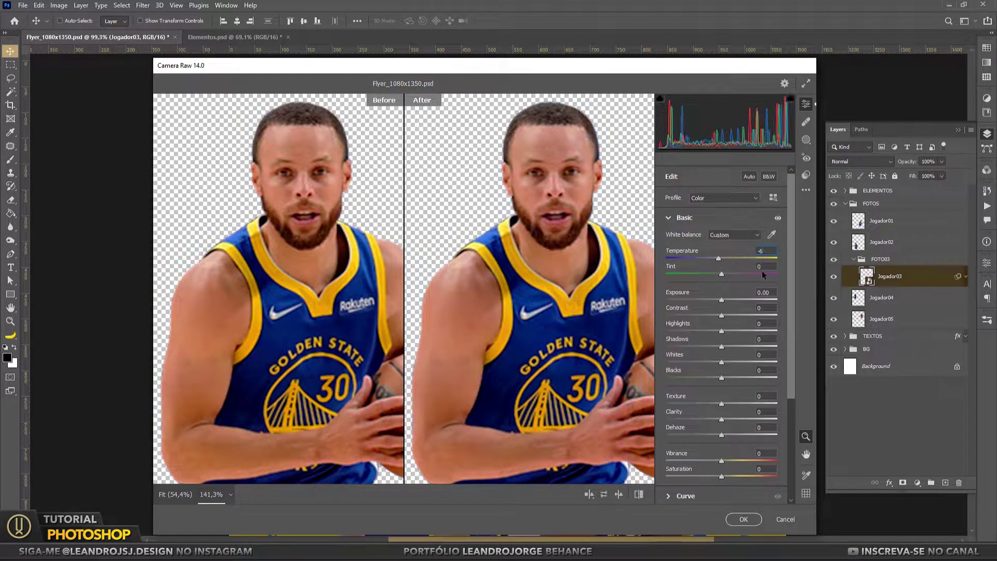
drag(721, 300, 708, 313)
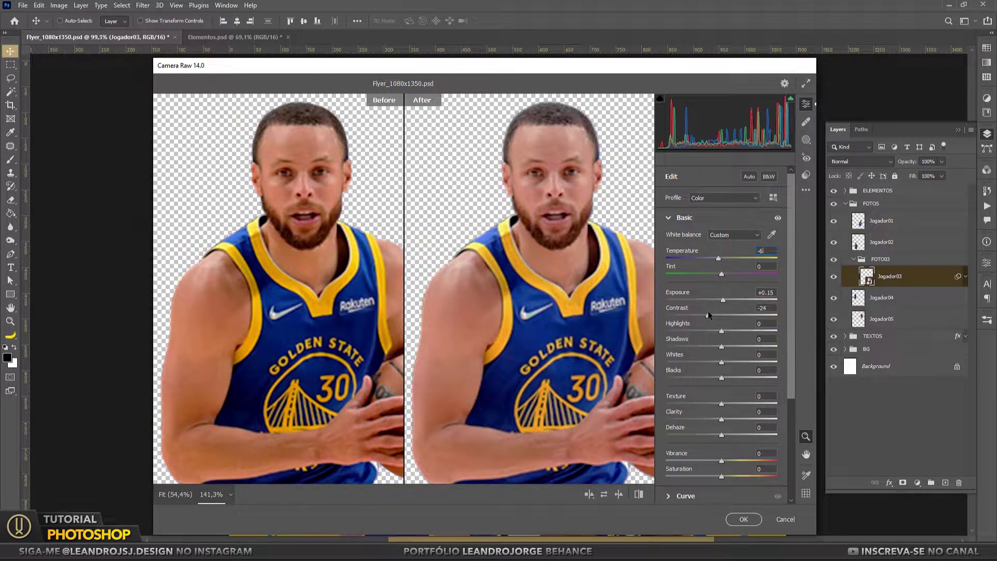
mouse_move(726, 351)
mouse_down()
mouse_move(735, 351)
mouse_move(729, 378)
mouse_move(746, 381)
mouse_move(738, 380)
mouse_move(733, 404)
mouse_up()
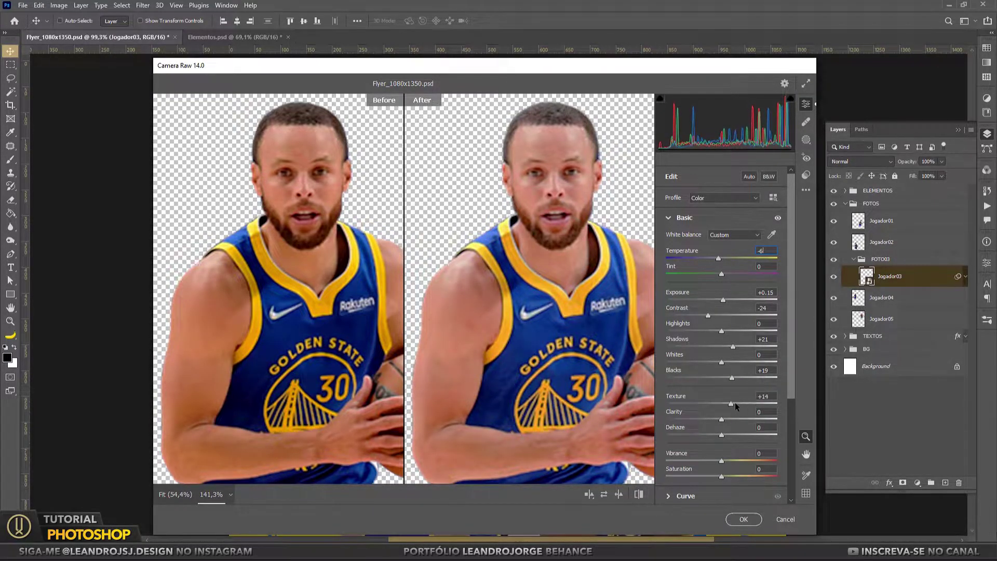
mouse_move(721, 419)
mouse_down()
mouse_move(746, 418)
mouse_move(720, 438)
mouse_up()
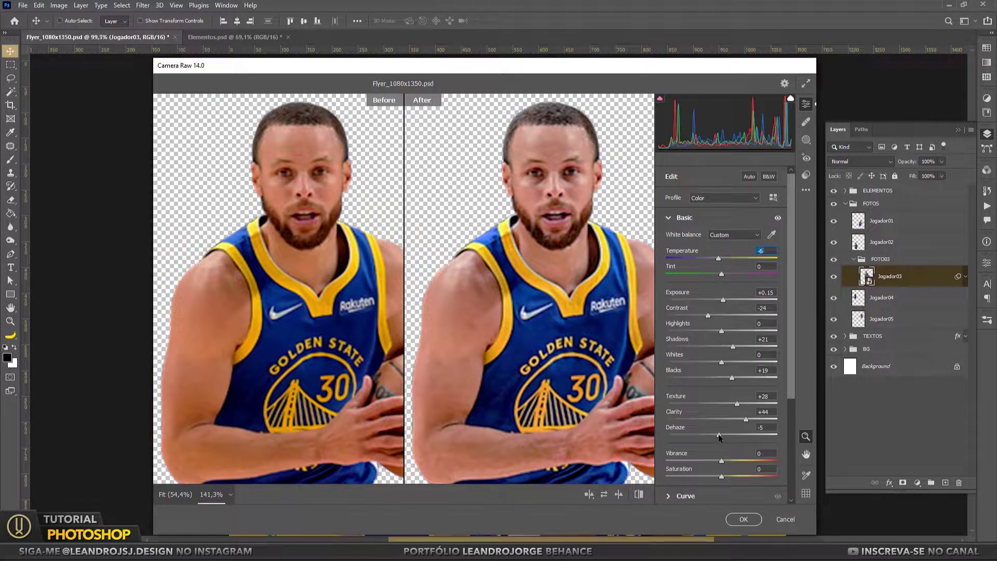
drag(722, 476, 724, 475)
scroll(725, 476, down, 5)
Set sharpening to 130 and noise reduction to 16, then apply the Camera Raw adjustments.
click(670, 395)
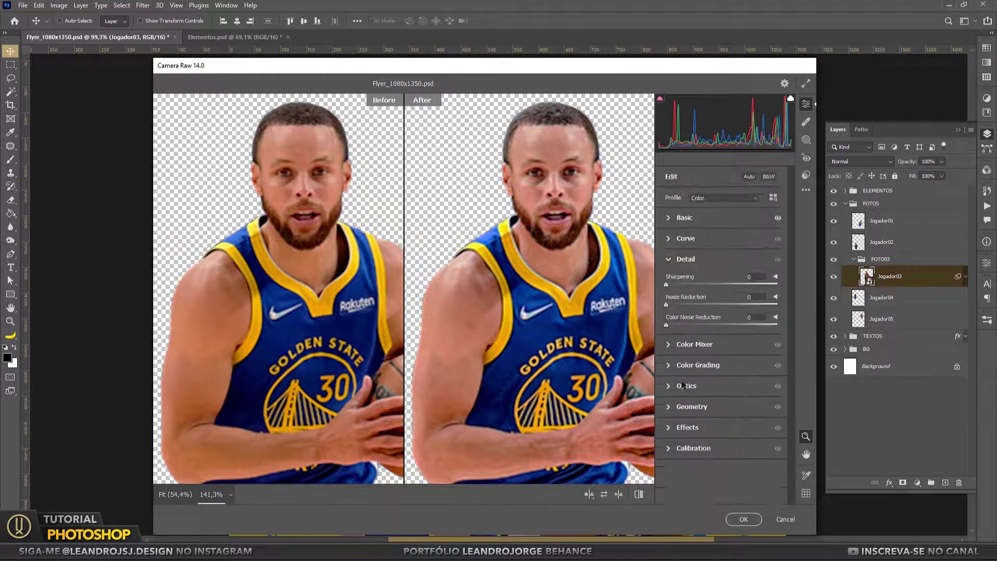
drag(667, 285, 762, 284)
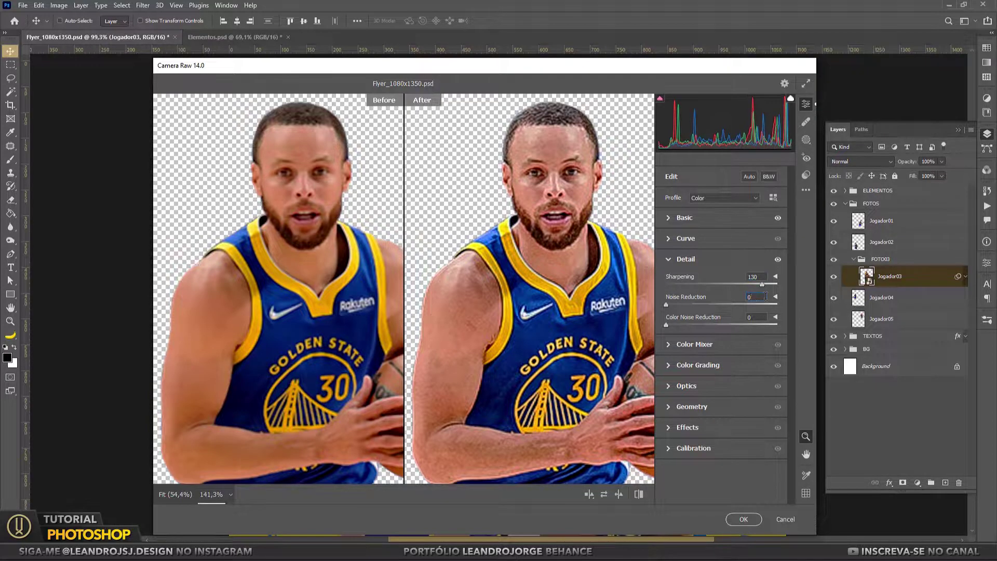
text(16)
click(757, 317)
scroll(553, 318, down, 5)
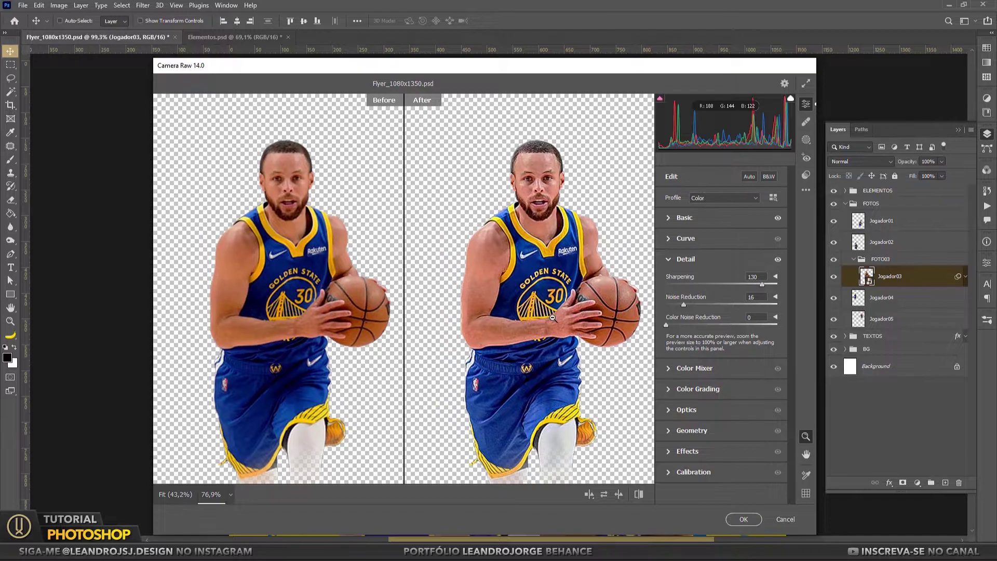
scroll(552, 318, up, 1)
scroll(551, 317, up, 1)
scroll(550, 315, up, 1)
scroll(549, 314, up, 1)
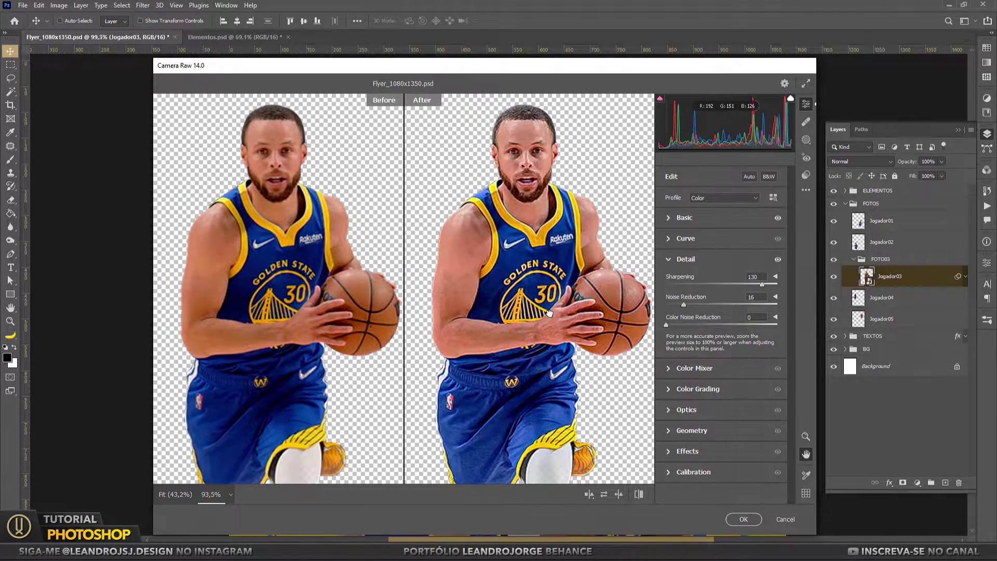
click(742, 518)
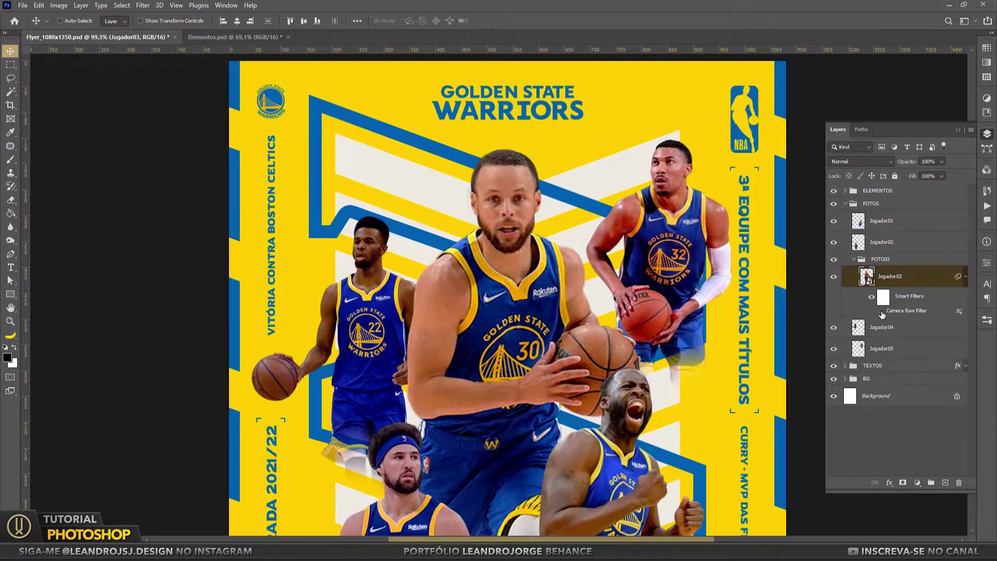
Group Jogador04 as FOTO04 and convert the layer to a smart object.
scroll(608, 305, up, 1)
scroll(609, 306, down, 2)
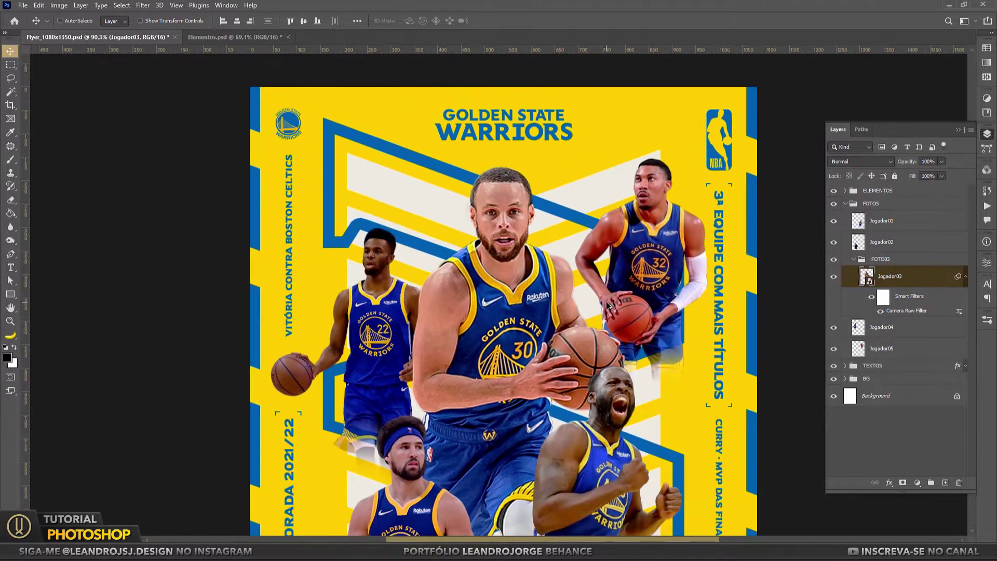
scroll(608, 306, down, 1)
scroll(609, 305, down, 1)
click(889, 327)
key(ctrl+g)
double_click(889, 327)
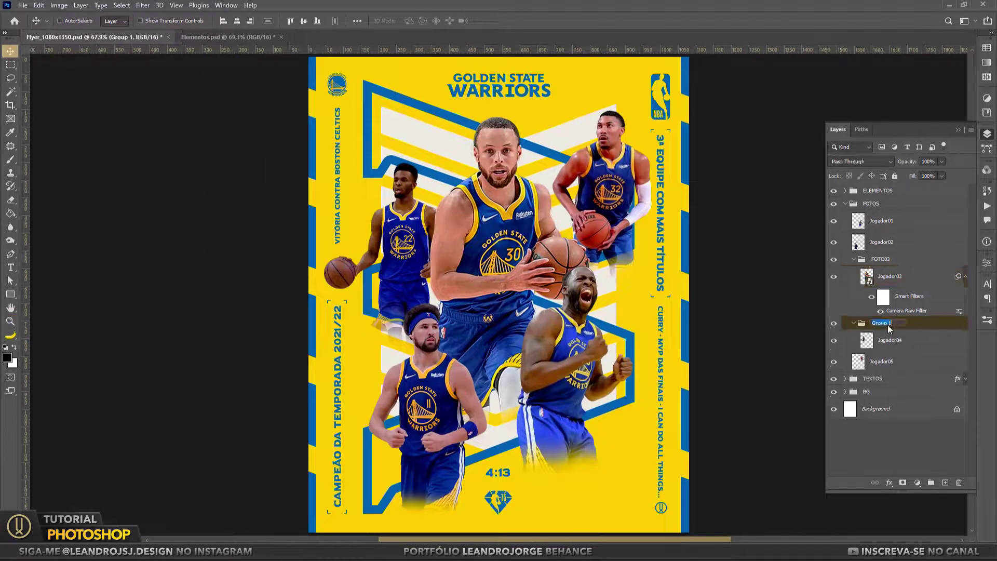
text(FOTO04)
key(Return)
right_click(889, 340)
click(883, 291)
Camera Raw on Jogador04: add sharpening, noise reduction 16, exposure up, contrast -24.
click(142, 5)
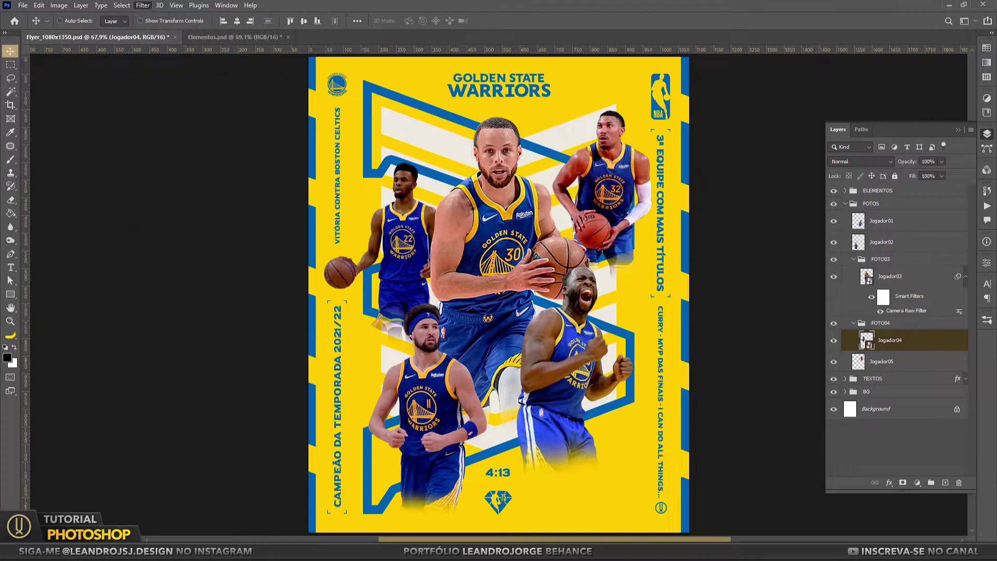
key(q)
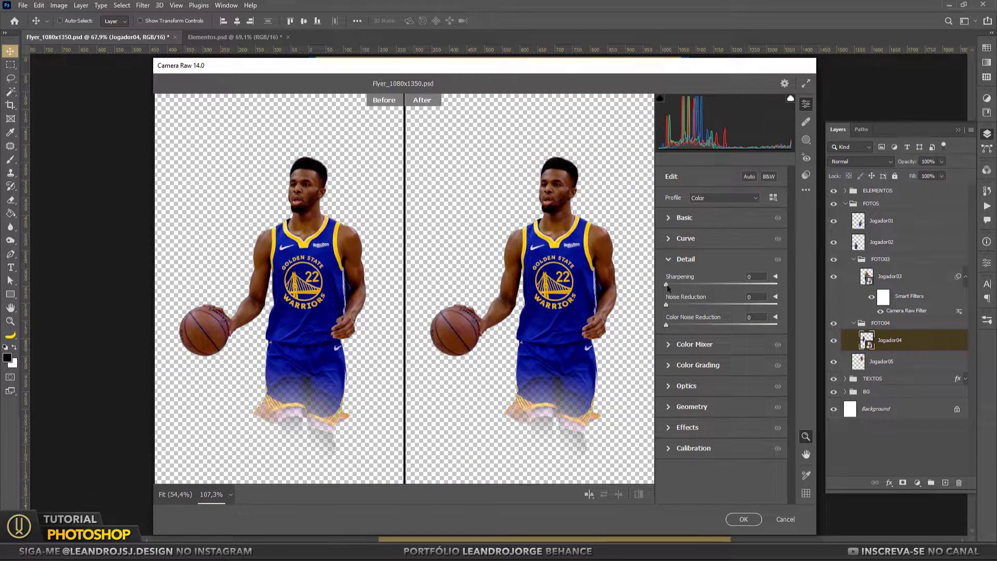
drag(666, 284, 708, 285)
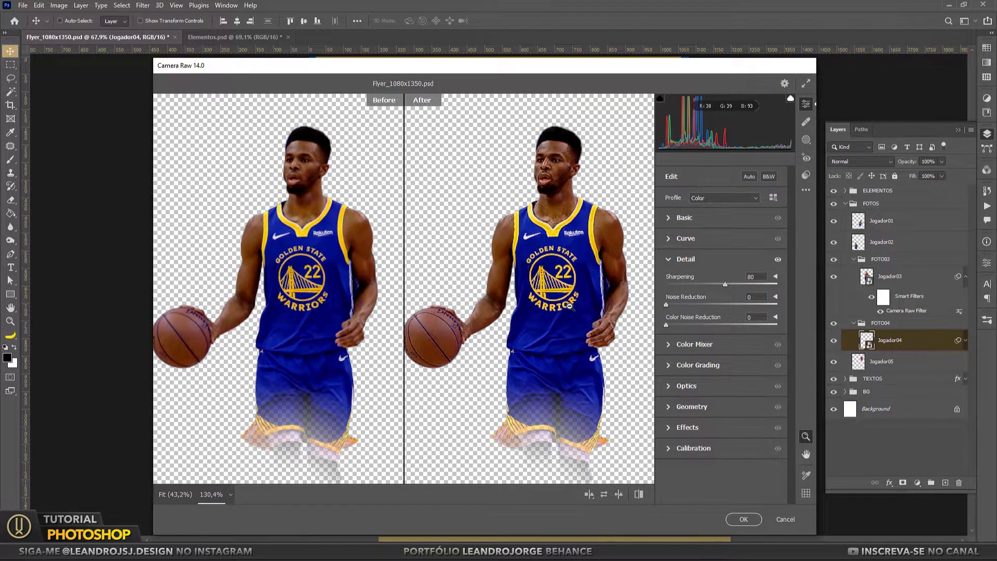
text(16)
key(Tab)
click(670, 218)
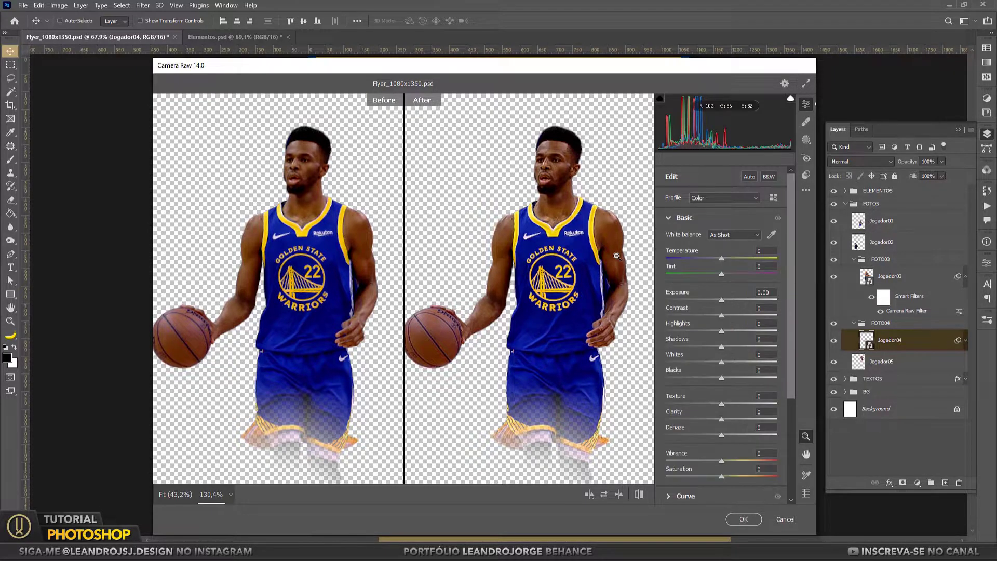
click(725, 300)
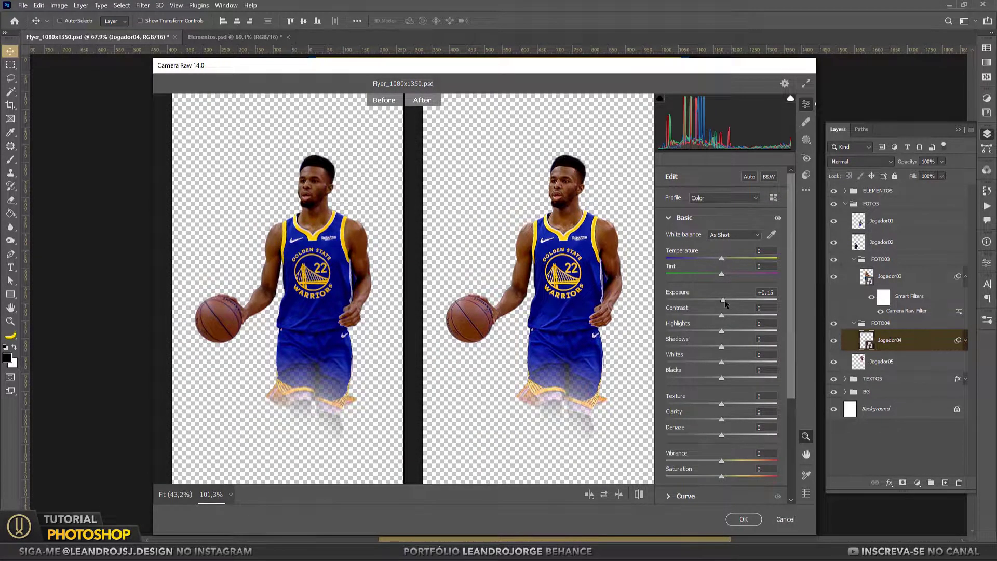
mouse_move(725, 300)
mouse_down()
mouse_move(708, 316)
mouse_move(763, 378)
mouse_move(747, 419)
mouse_move(719, 434)
mouse_move(725, 476)
mouse_up()
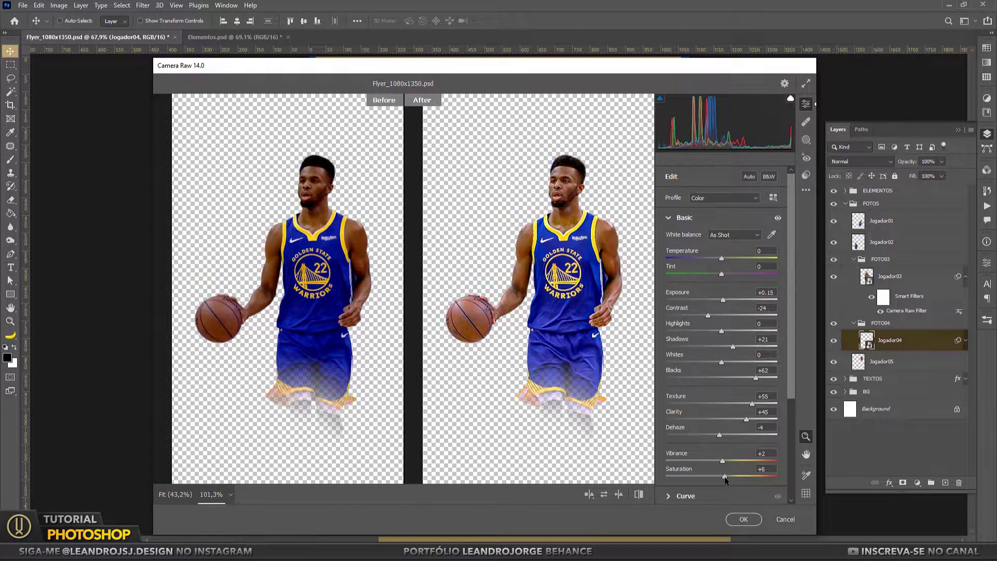
click(743, 520)
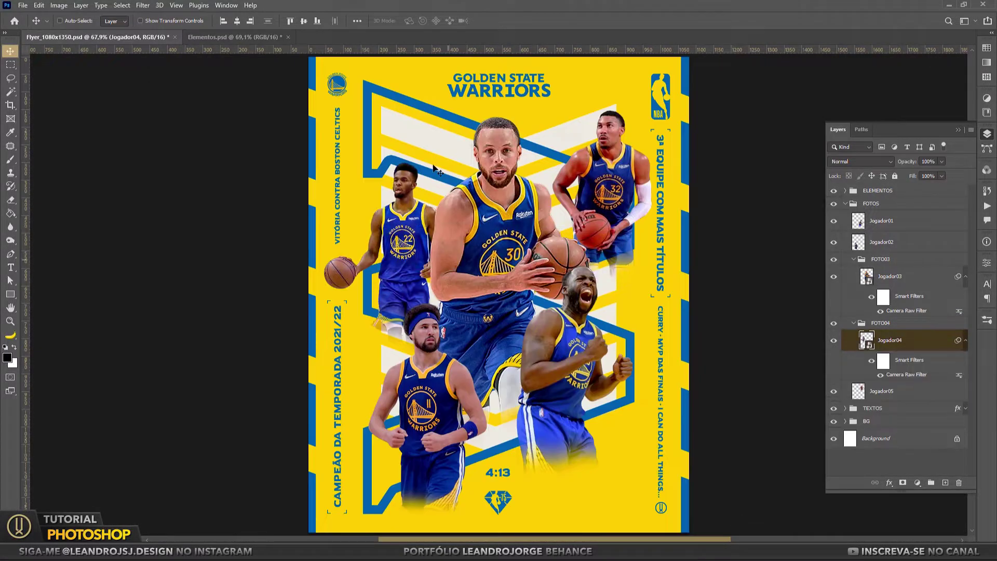
Put the Jogador02 layer into a new group named FOTO02.
click(854, 259)
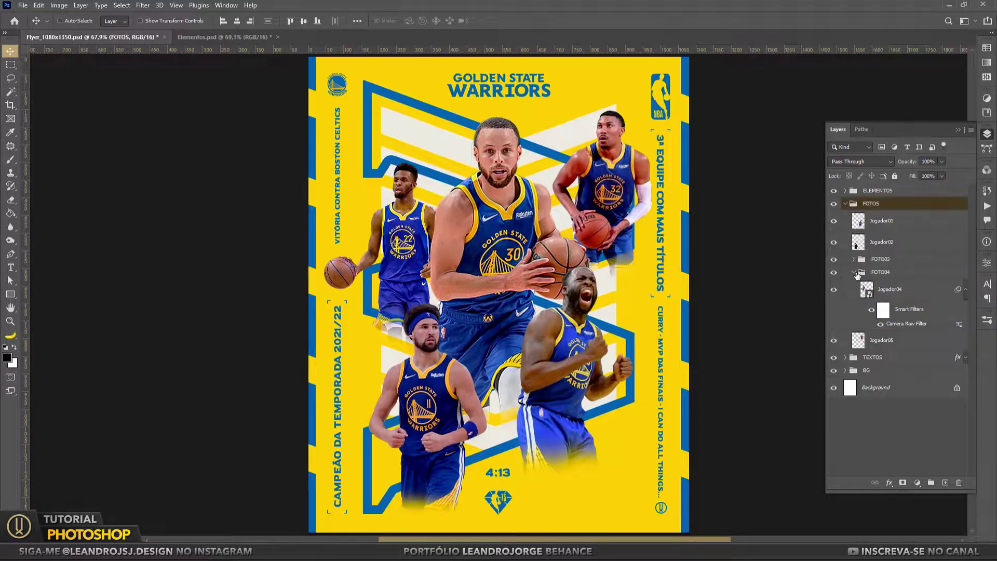
click(882, 243)
key(ctrl+g)
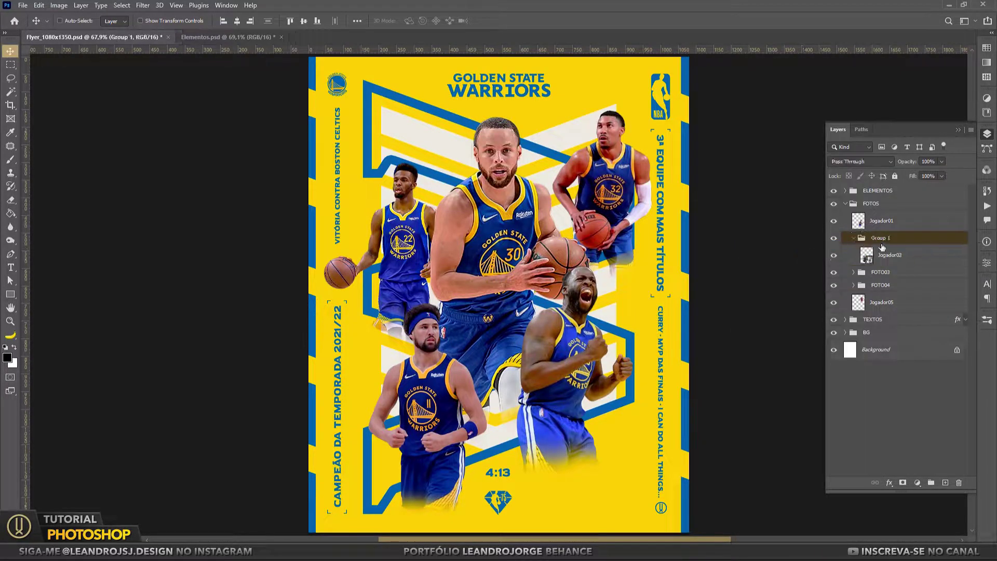
double_click(882, 238)
text(FOTO02)
key(Return)
click(890, 255)
Give Jogador02 a Camera Raw filter with sharpening 80 and exposure +0.15.
click(143, 5)
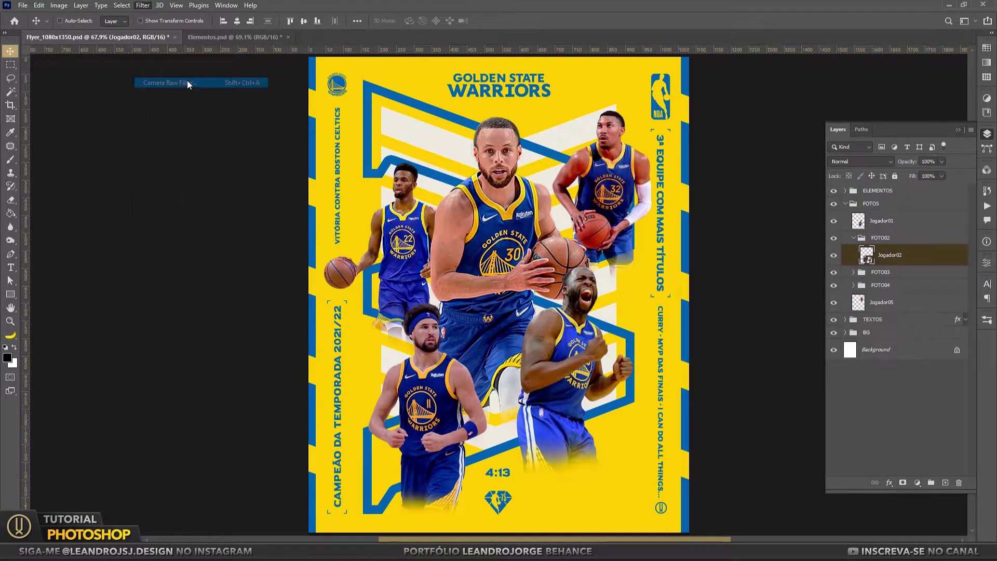
click(166, 84)
click(616, 494)
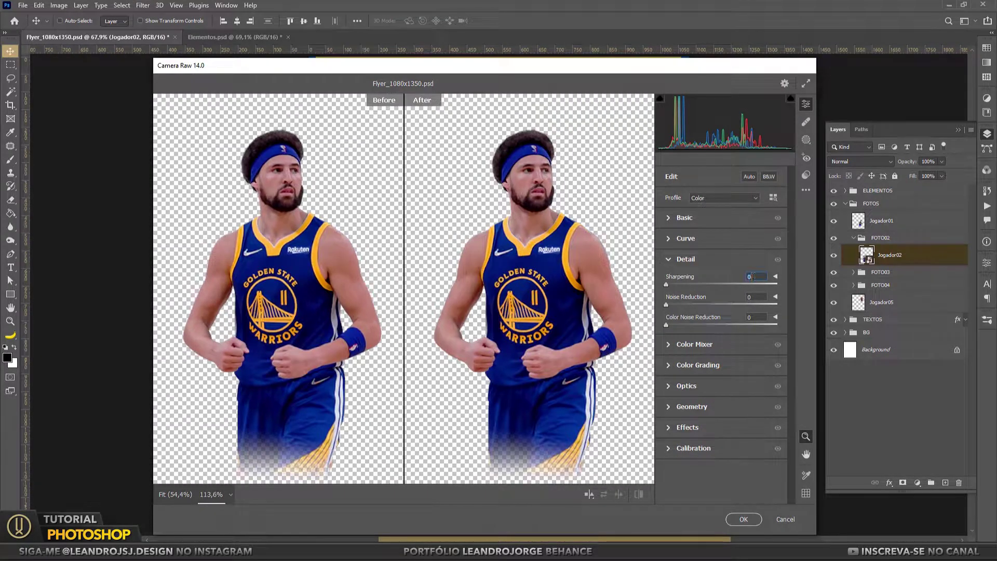
text(80)
key(Tab)
text(2)
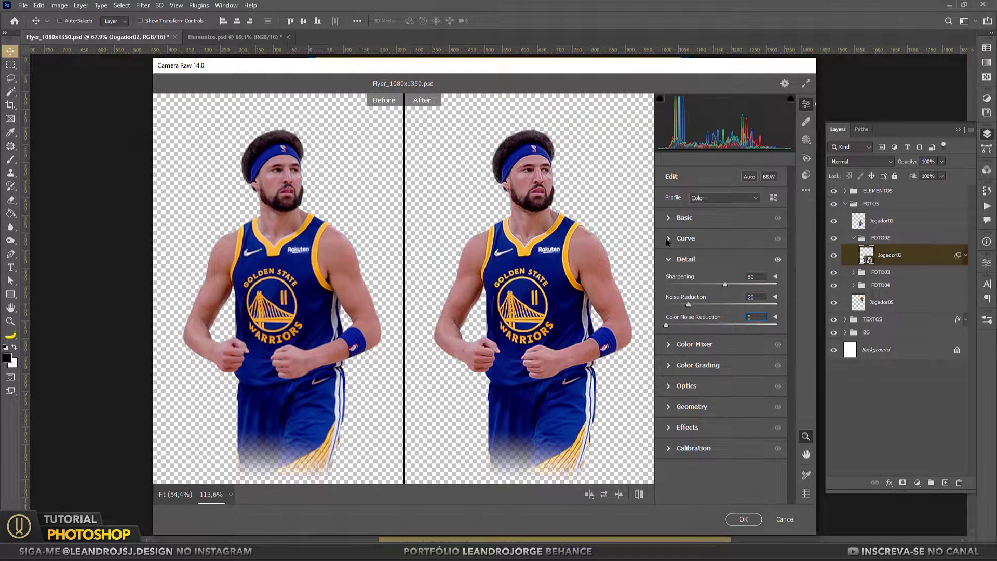
click(675, 217)
mouse_move(721, 300)
mouse_down()
mouse_move(707, 315)
mouse_move(763, 381)
mouse_move(750, 417)
mouse_move(720, 435)
mouse_up()
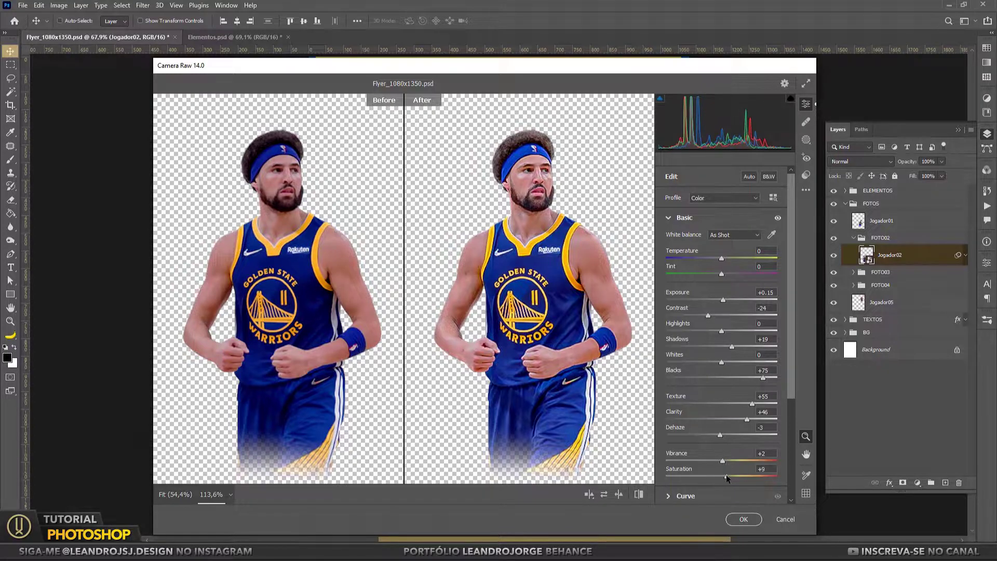
click(742, 521)
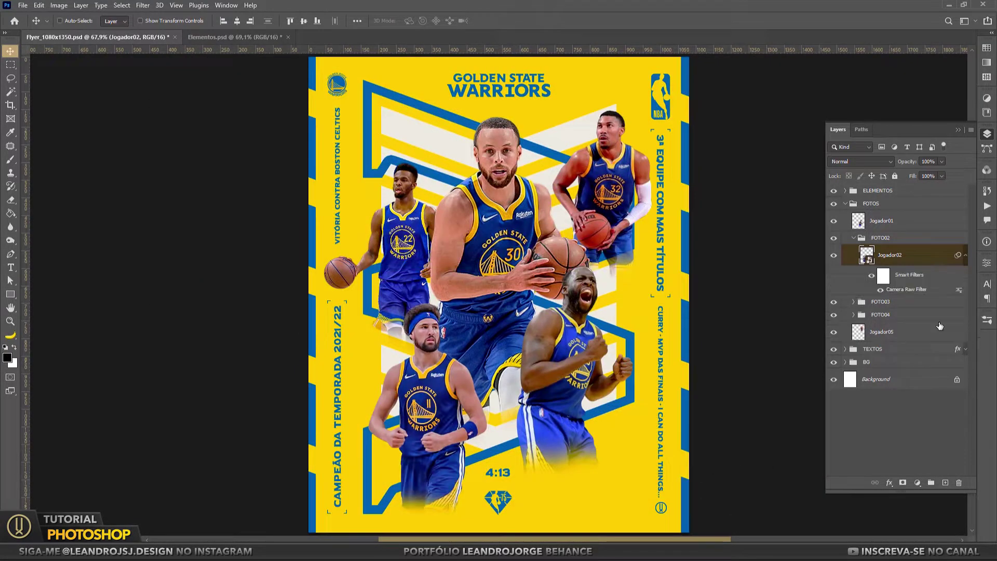
Group Jogador01 as FOTO01 and convert the layer to a smart object.
click(881, 220)
key(ctrl+g)
double_click(881, 216)
text(FOTO01)
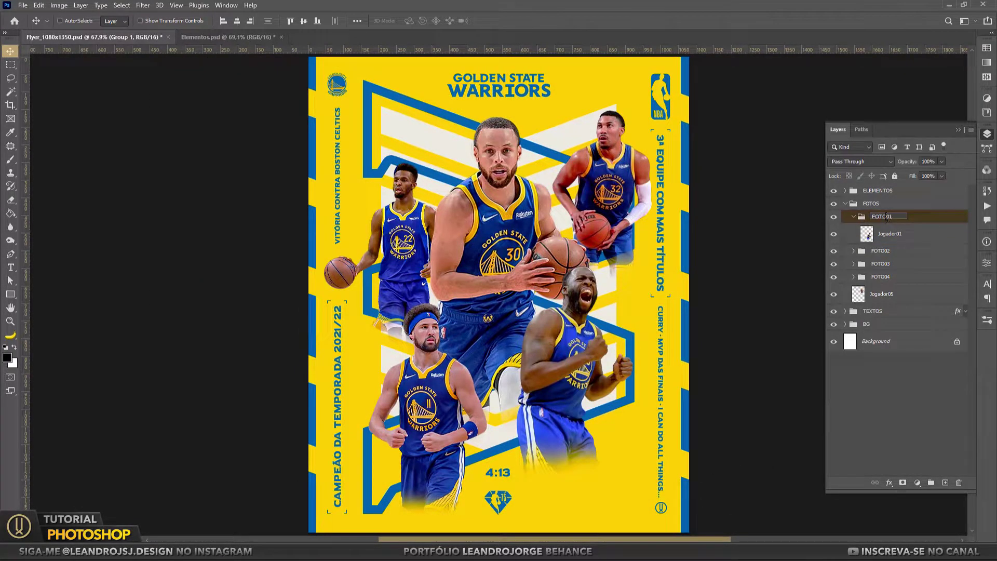
click(890, 234)
right_click(890, 234)
click(143, 5)
Camera Raw on Jogador01: exposure slightly up, contrast -24, noise reduction 36.
click(171, 76)
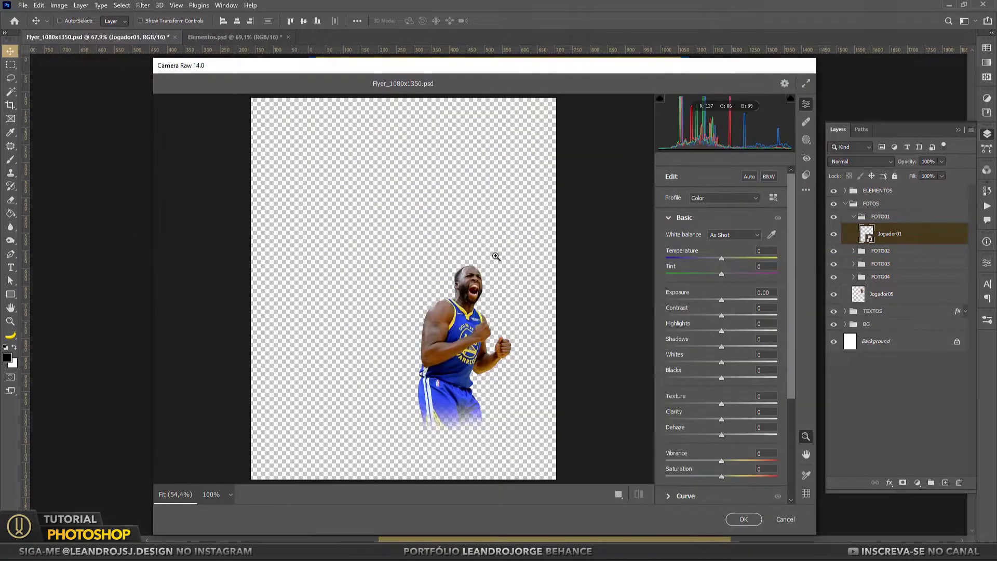
drag(721, 300, 725, 302)
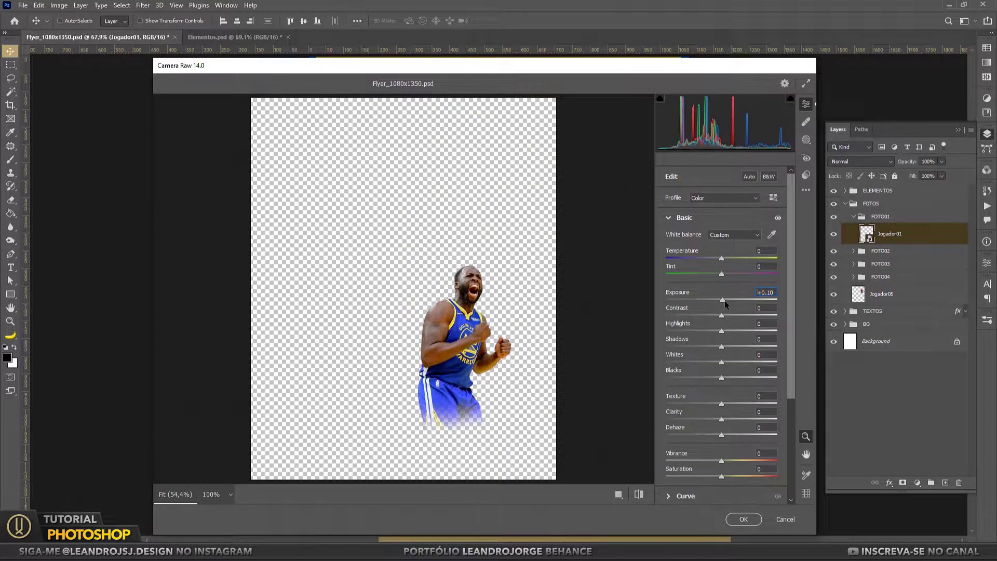
scroll(543, 355, up, 2)
key(q)
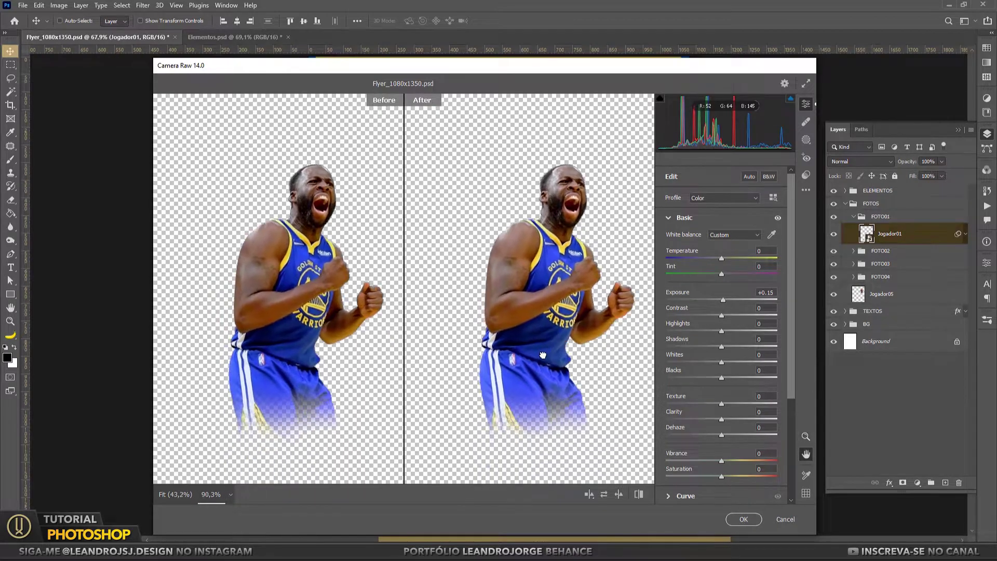
mouse_move(721, 316)
mouse_down()
mouse_move(710, 316)
mouse_move(748, 379)
mouse_move(728, 404)
mouse_move(752, 407)
mouse_move(719, 435)
mouse_move(722, 461)
mouse_up()
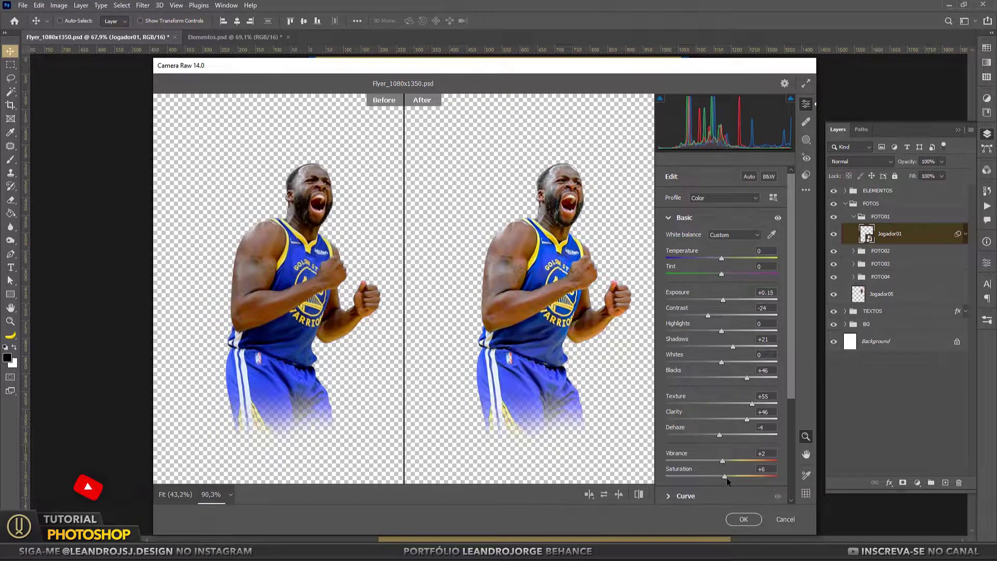
scroll(727, 478, down, 5)
click(683, 410)
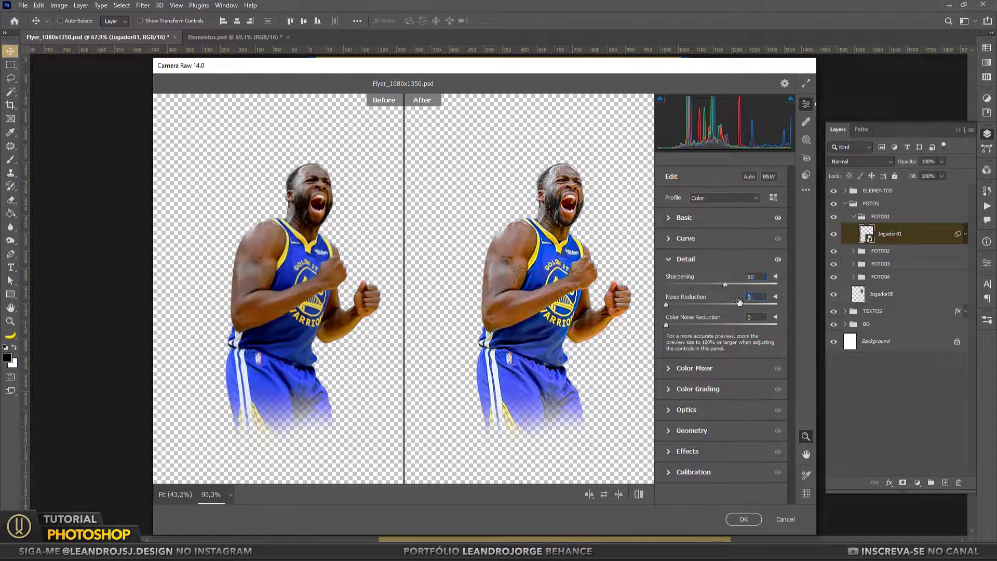
drag(716, 304, 705, 305)
click(746, 519)
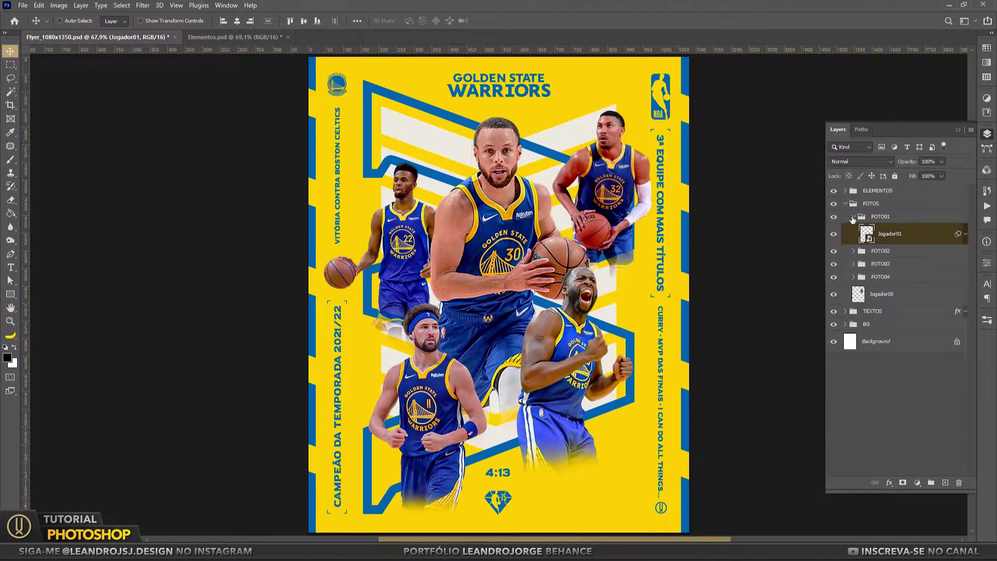
Put the Jogador05 layer into a new group named FOTO05.
click(965, 233)
right_click(892, 286)
key(Escape)
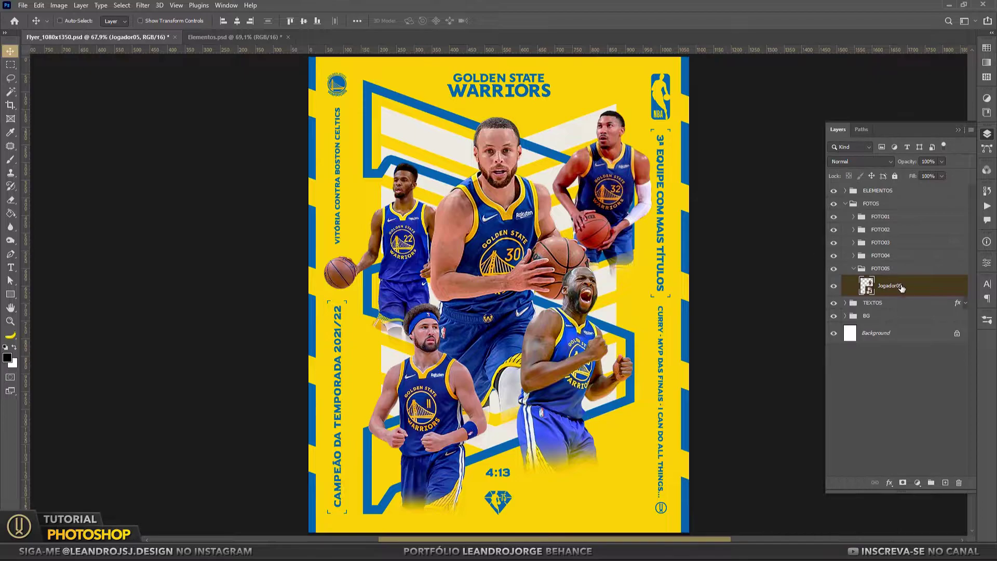
double_click(901, 285)
key(Escape)
Apply Camera Raw to Jogador05: Exposure +0.15, Contrast -24, Shadows +21, Saturation +6.
key(alt+t)
key(Escape)
click(143, 5)
click(200, 80)
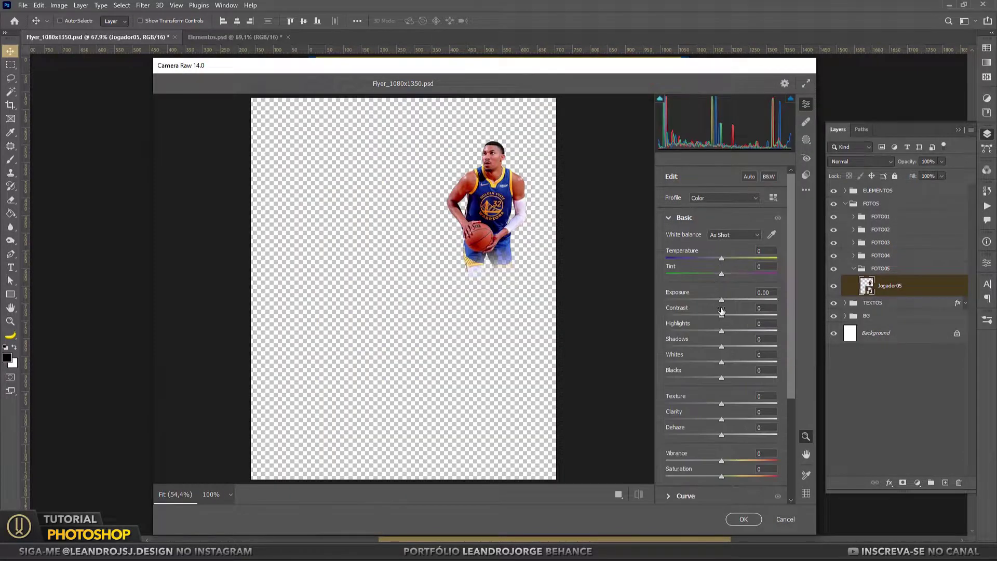
drag(723, 300, 708, 316)
scroll(404, 289, up, 2)
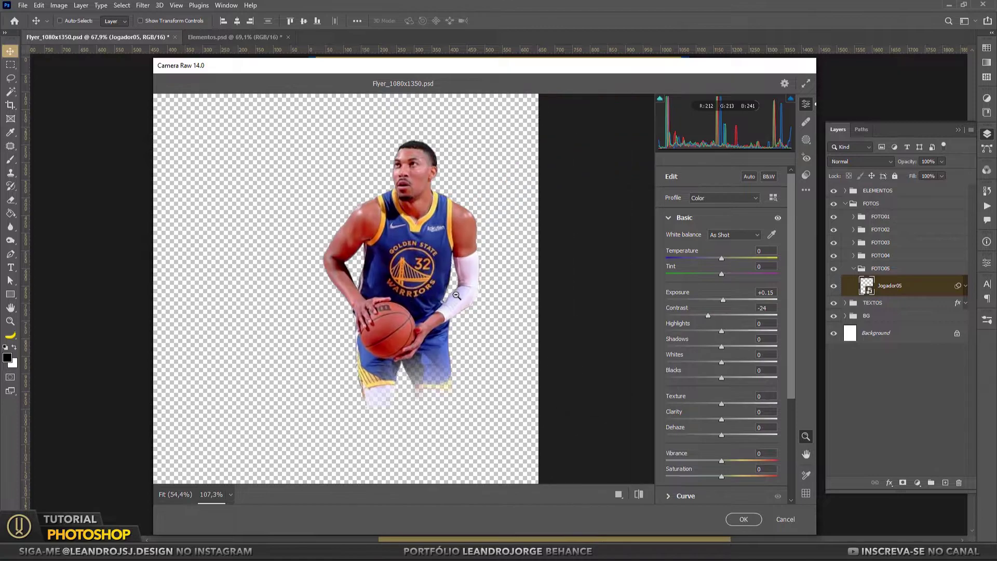
click(616, 494)
mouse_move(722, 346)
mouse_down()
mouse_move(734, 346)
mouse_move(741, 379)
mouse_move(738, 423)
mouse_move(719, 435)
mouse_up()
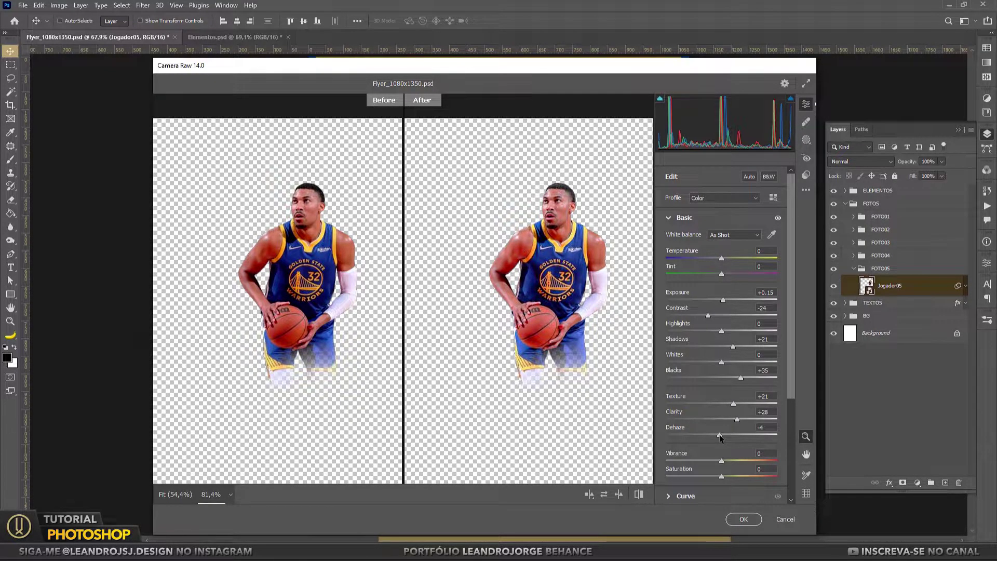
click(724, 475)
Set Sharpening 32 and Noise Reduction 45, then apply the Camera Raw filter.
scroll(789, 395, down, 3)
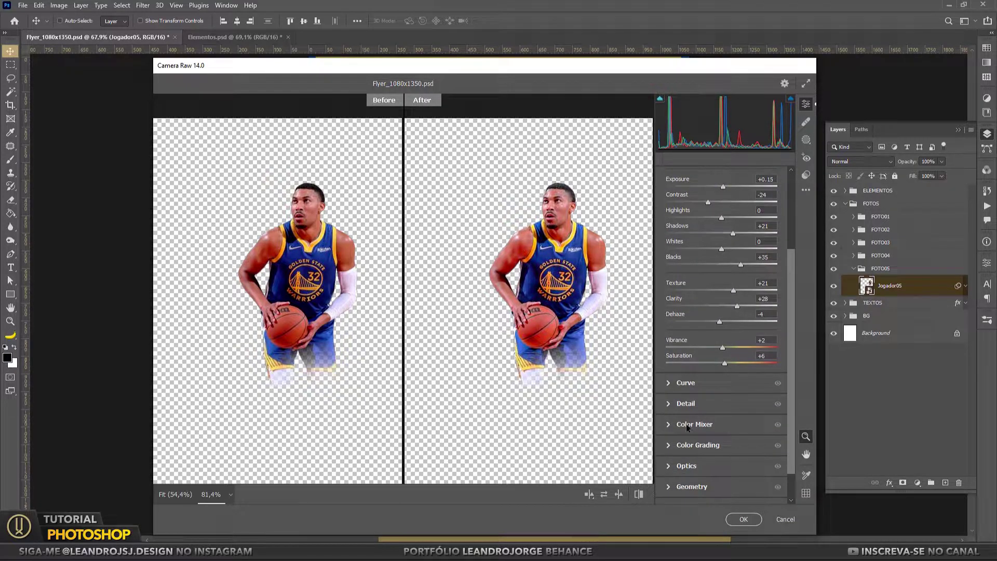
click(685, 404)
click(694, 304)
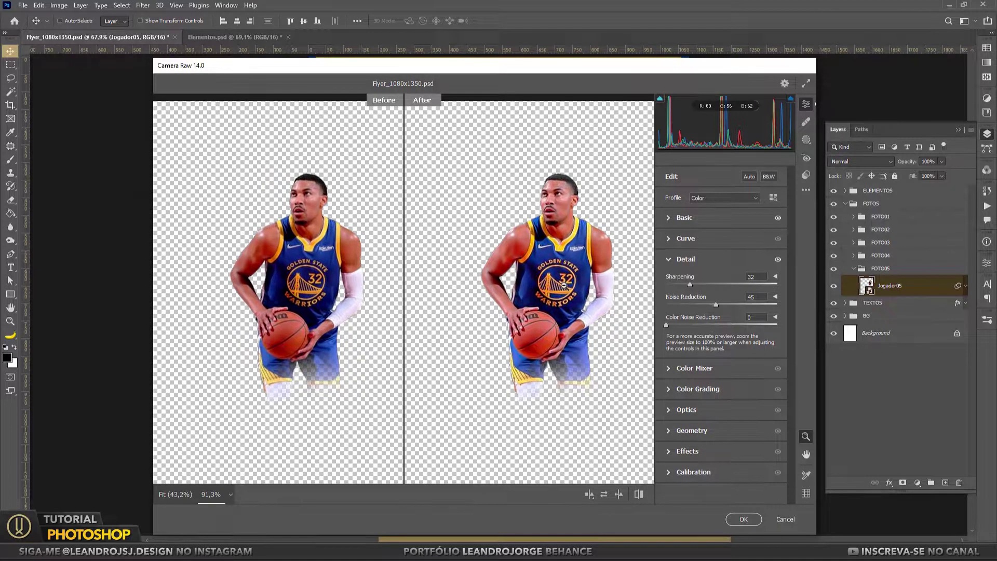
click(744, 519)
Zoom in and lasso a selection around the number 32 player's basketball.
key(z)
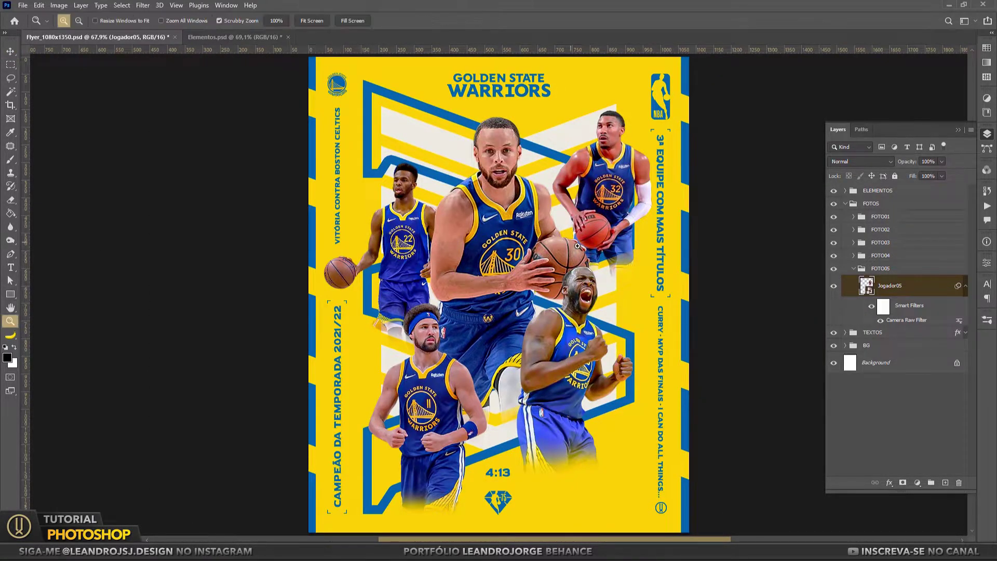
scroll(190, 342, up, 2)
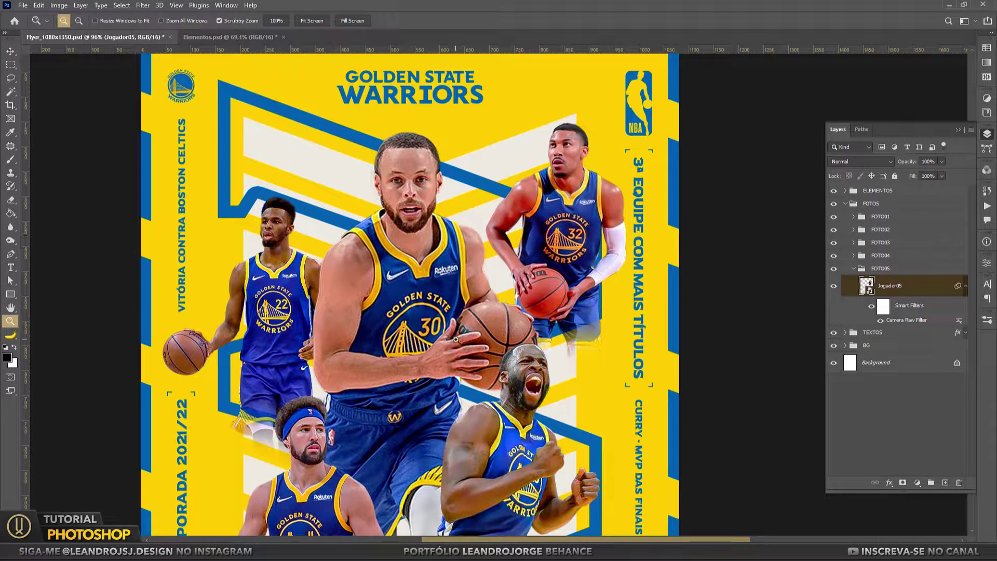
key(v)
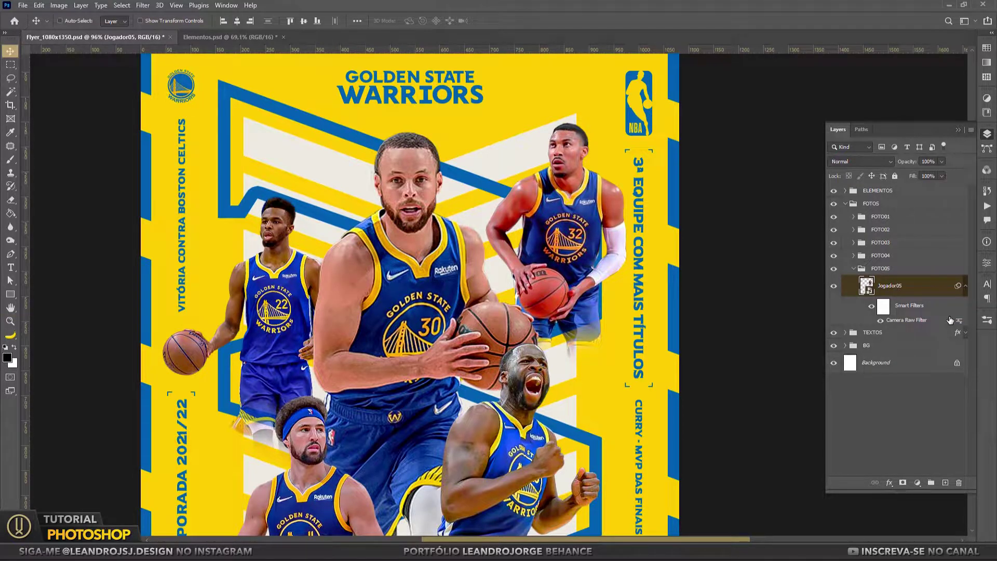
key(l)
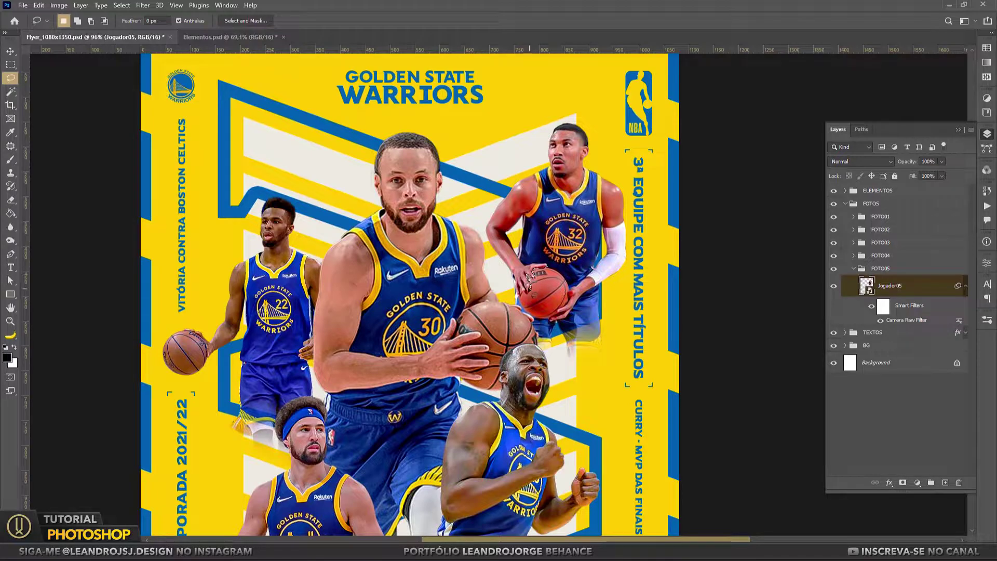
drag(526, 302, 566, 314)
drag(571, 301, 535, 270)
Add a Hue/Saturation adjustment to the ball with Hue +12 and Lightness -12.
click(918, 482)
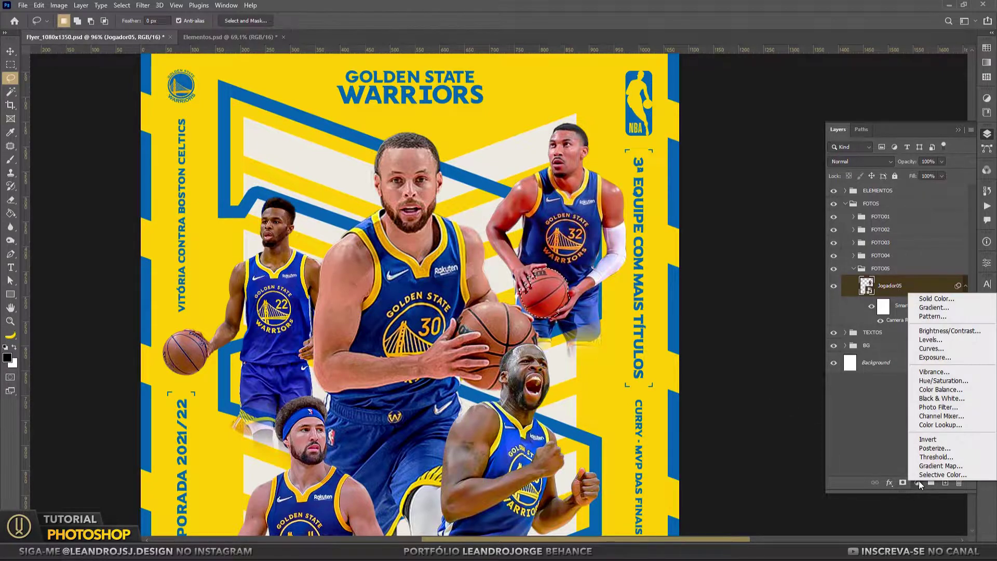
click(921, 384)
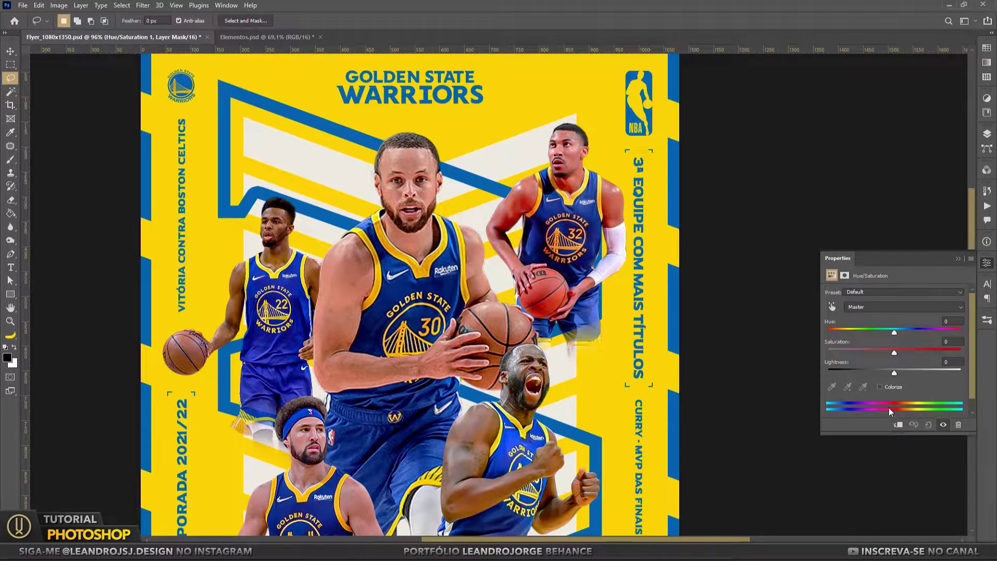
mouse_move(894, 352)
mouse_down()
mouse_move(885, 353)
mouse_move(898, 353)
mouse_move(896, 332)
mouse_up()
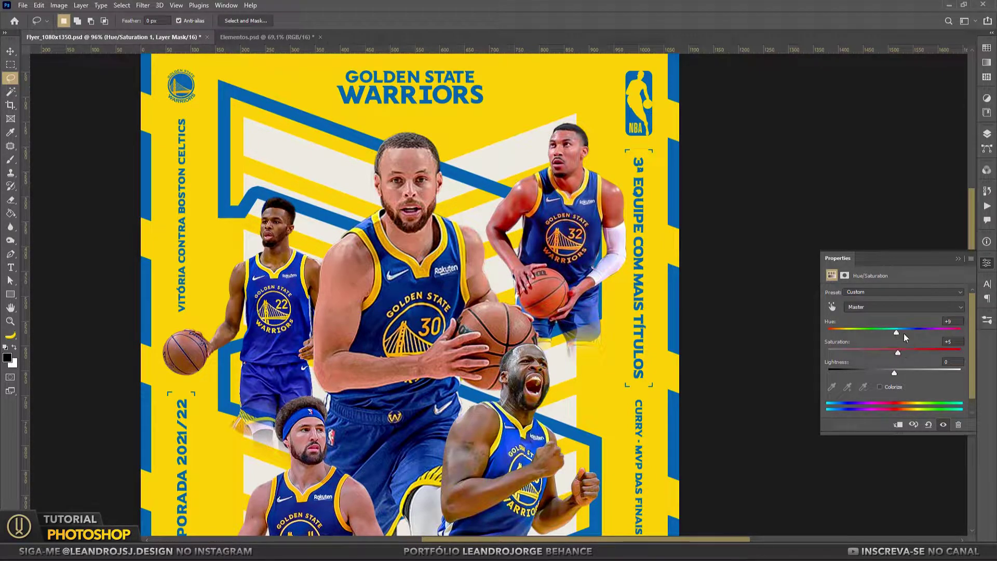
click(904, 334)
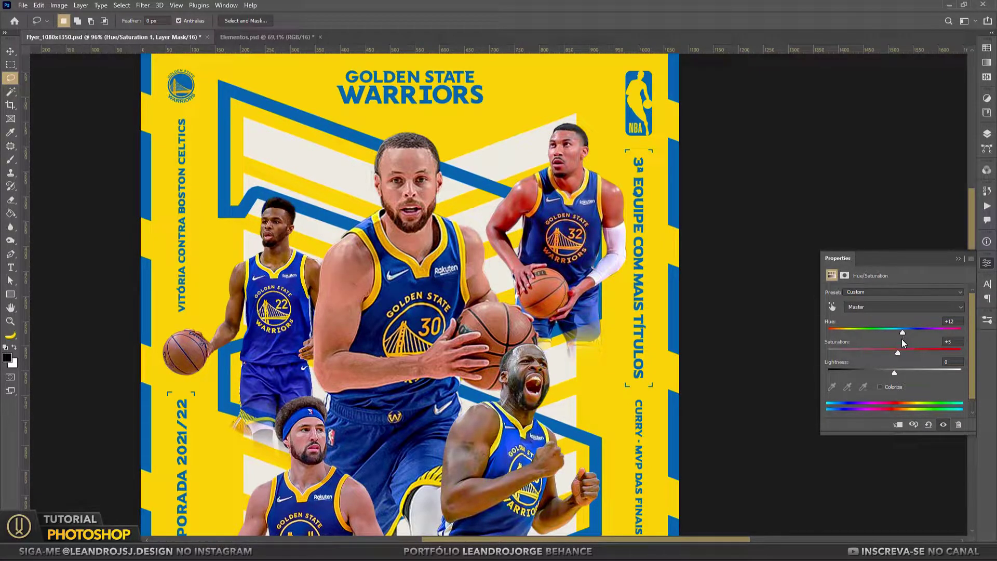
drag(894, 373, 902, 372)
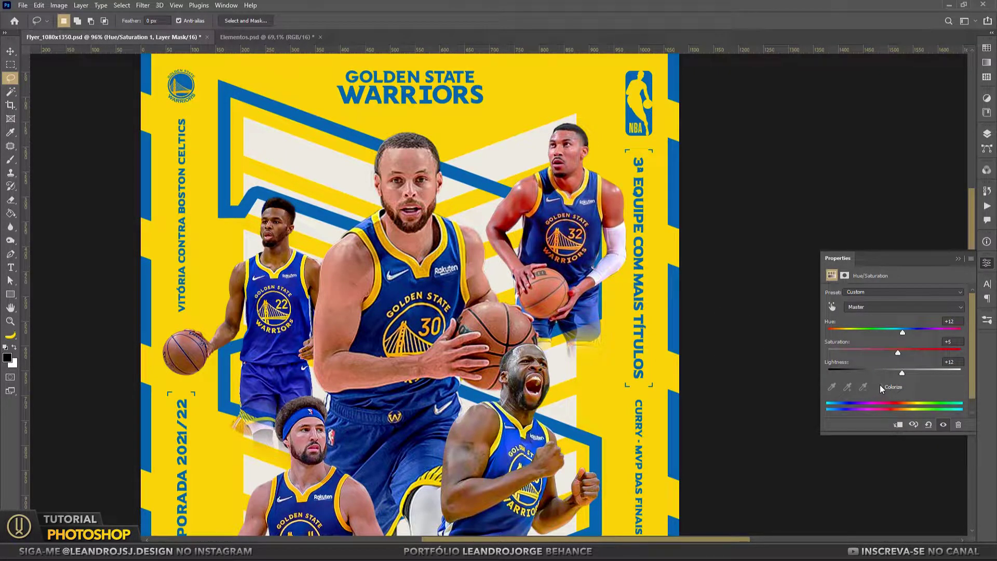
drag(901, 373, 889, 373)
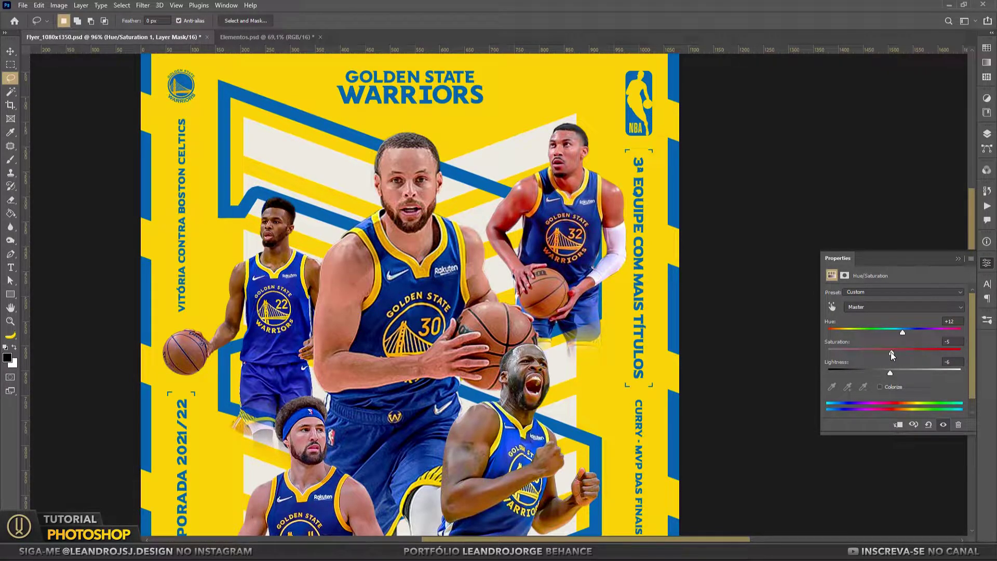
drag(887, 373, 882, 373)
drag(903, 331, 901, 331)
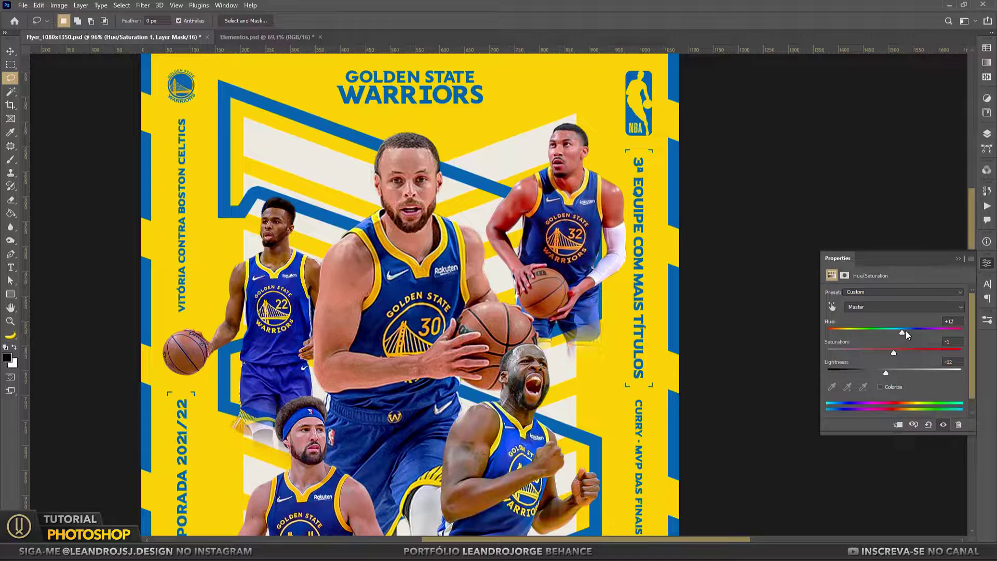
click(987, 263)
click(987, 134)
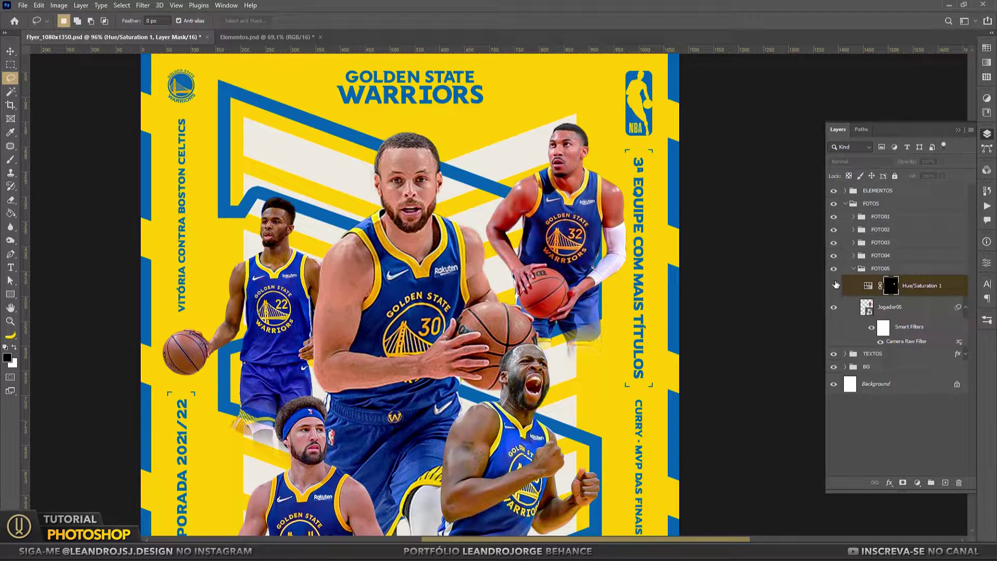
Toggle the ball adjustment to compare, then fit the flyer on screen.
key(z)
drag(561, 316, 551, 340)
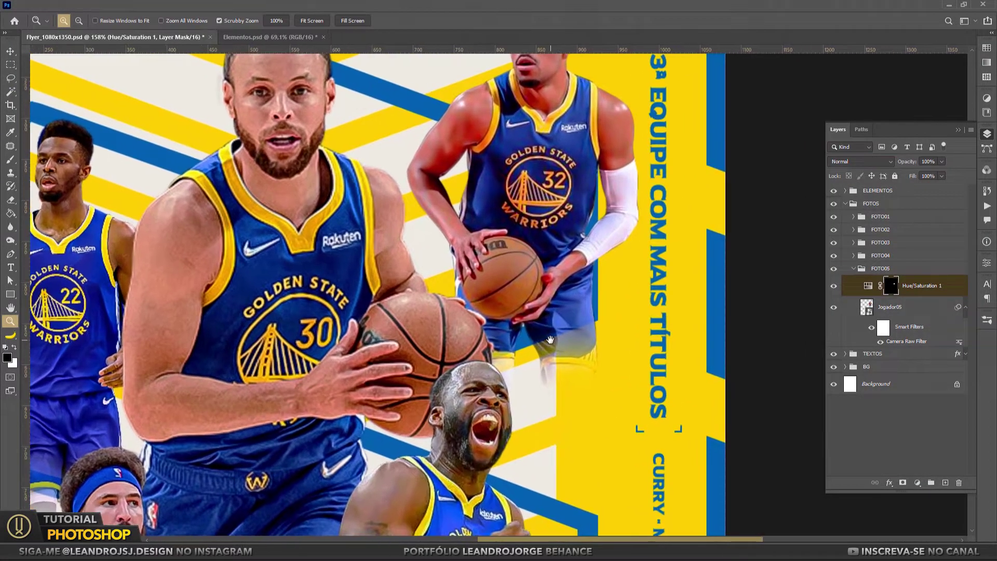
click(834, 286)
click(834, 286)
click(834, 286)
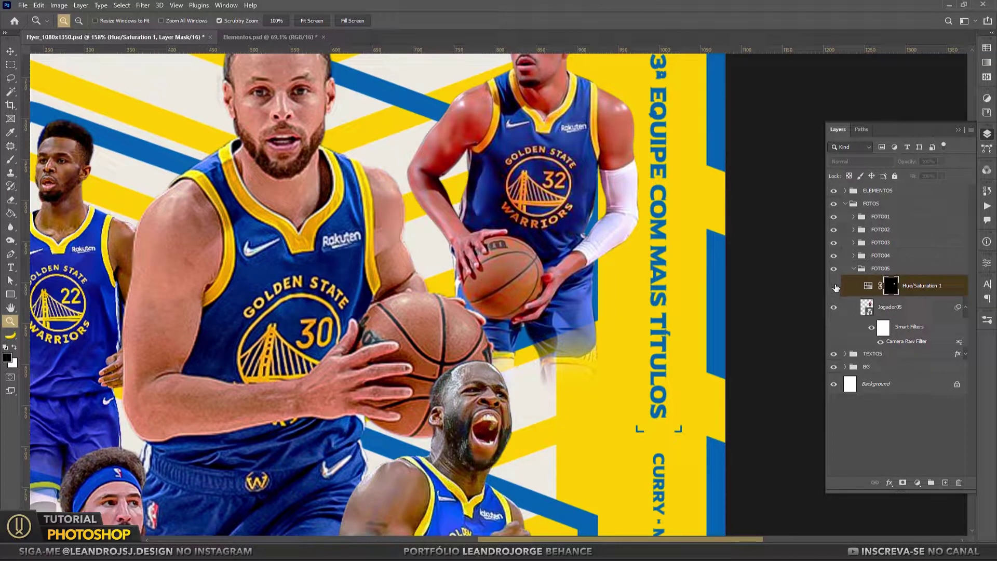
click(834, 286)
click(834, 286)
drag(540, 308, 514, 309)
right_click(484, 234)
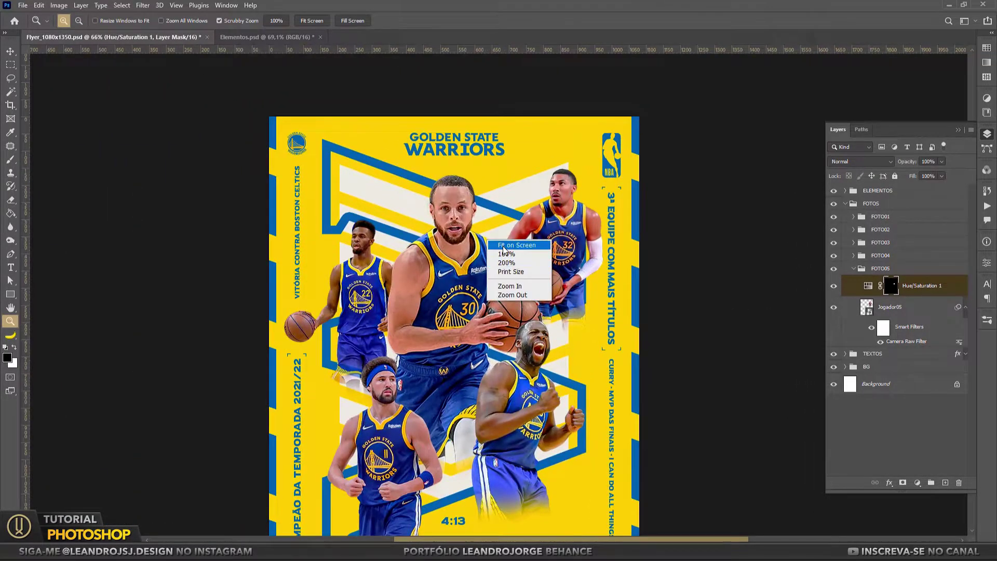
click(499, 244)
Add a Color Balance adjustment on Jogador05 with Midtones Cyan-Red -26.
key(v)
click(897, 316)
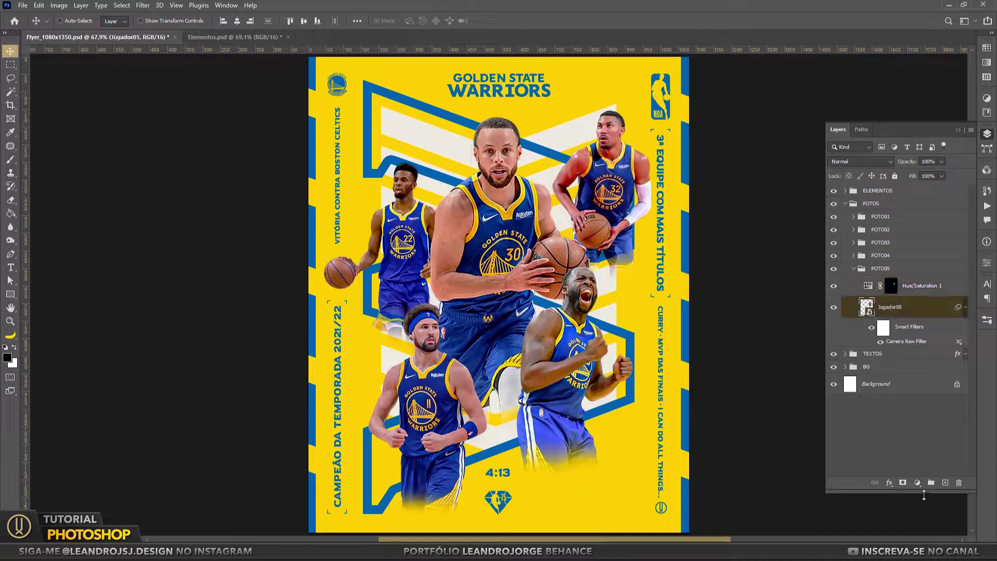
click(917, 483)
click(927, 393)
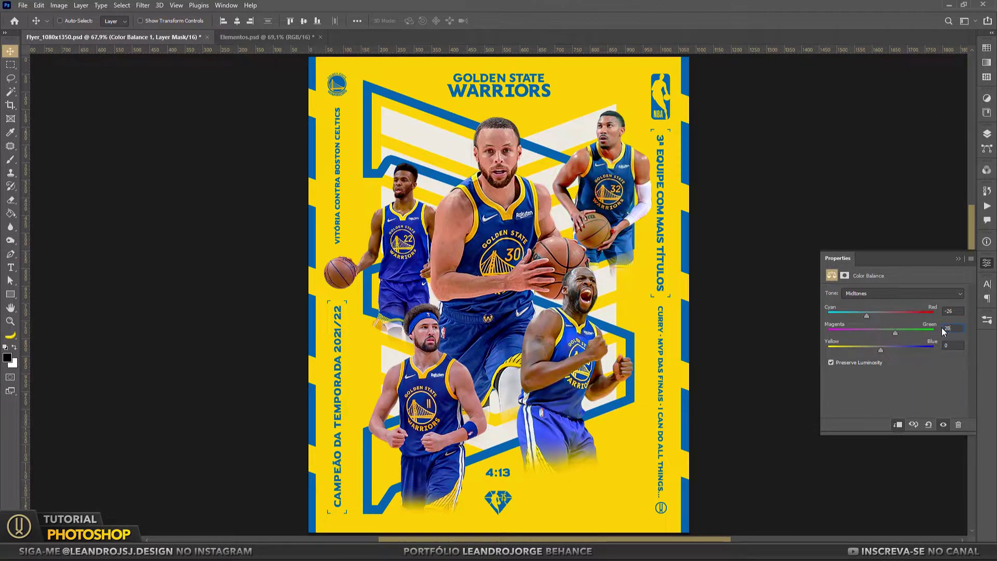
text(37)
click(987, 263)
click(986, 134)
Clip Color Balance 1 to Jogador05 and invert its mask to black.
click(932, 310)
click(966, 328)
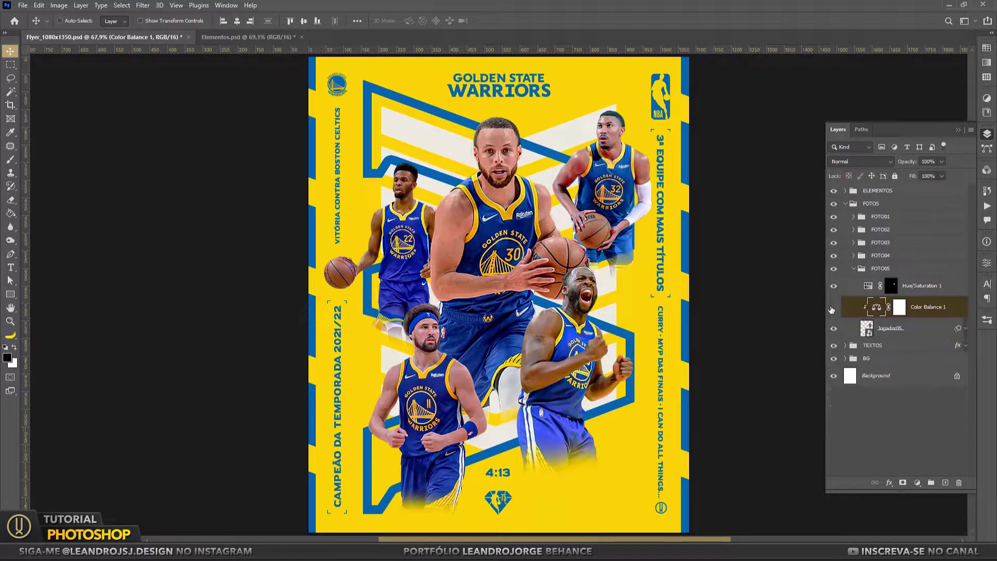
click(899, 307)
scroll(610, 149, up, 1)
scroll(611, 149, up, 2)
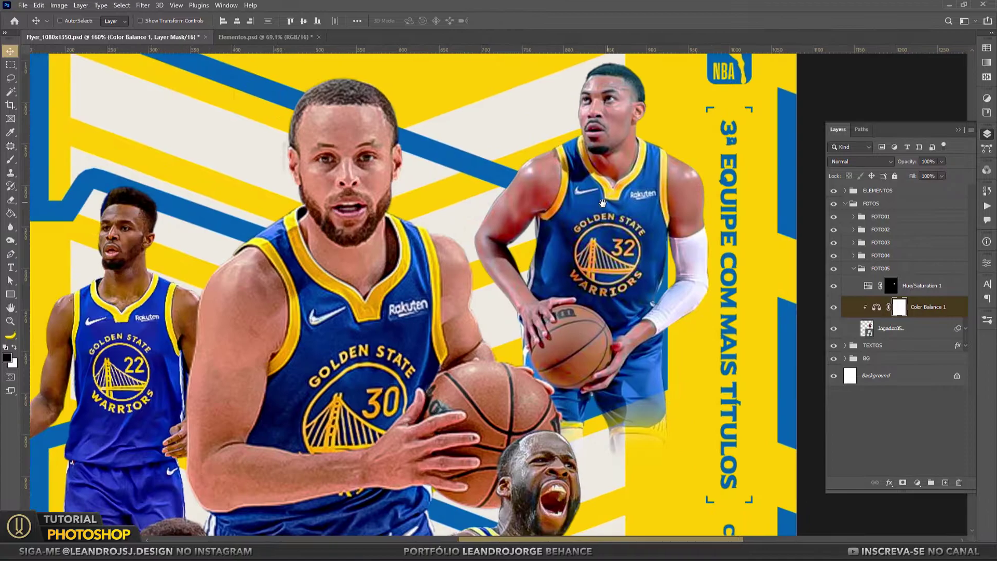
scroll(610, 149, up, 2)
key(ctrl+i)
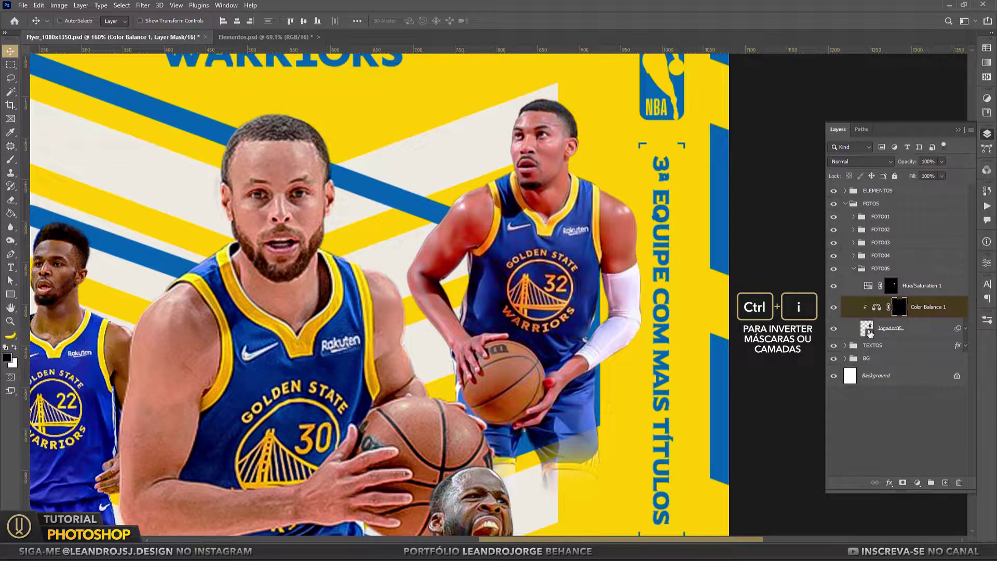
Set up a soft brush at 10% flow and size 20, viewing at 100%.
click(11, 160)
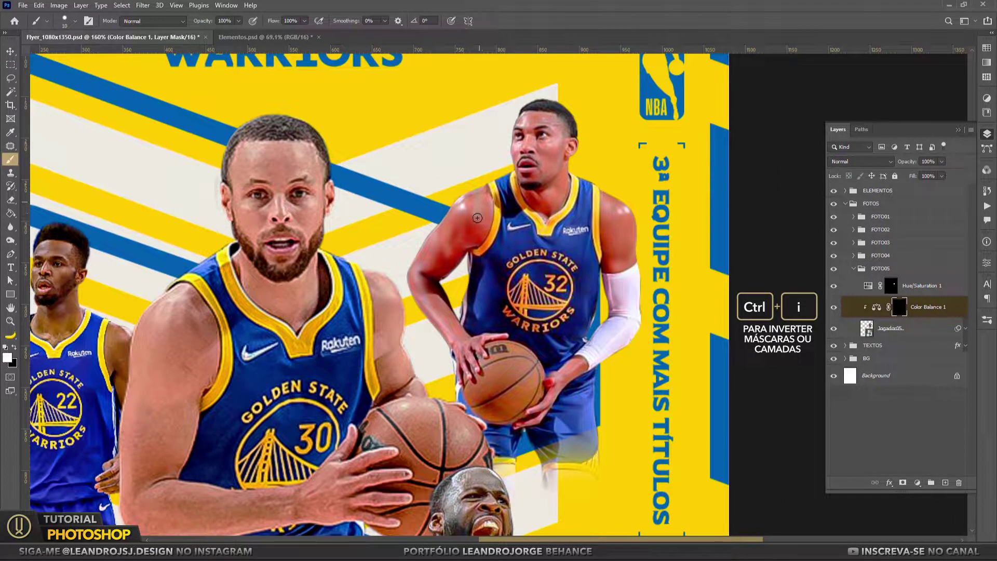
click(63, 20)
key(shift+1)
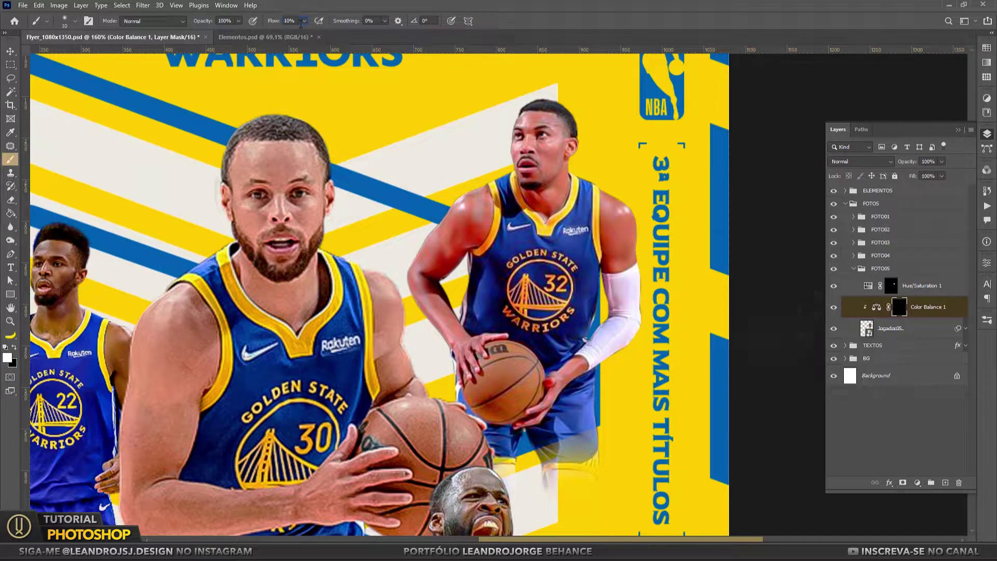
key(ctrl+1)
key(bracketright)
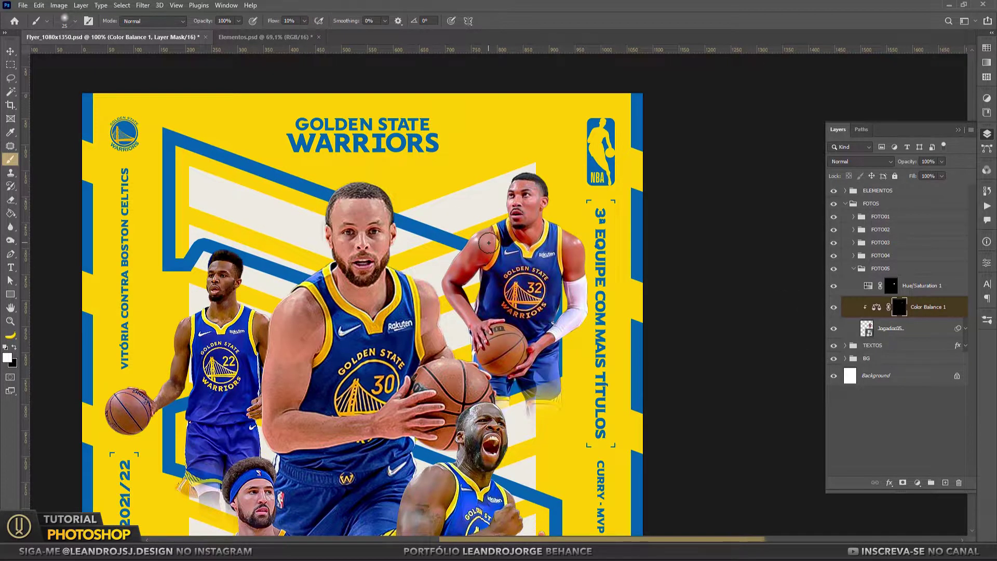
scroll(482, 241, up, 1)
Trace a pen path around the player's left shoulder, arm and hand.
key(p)
click(483, 154)
drag(464, 240, 482, 237)
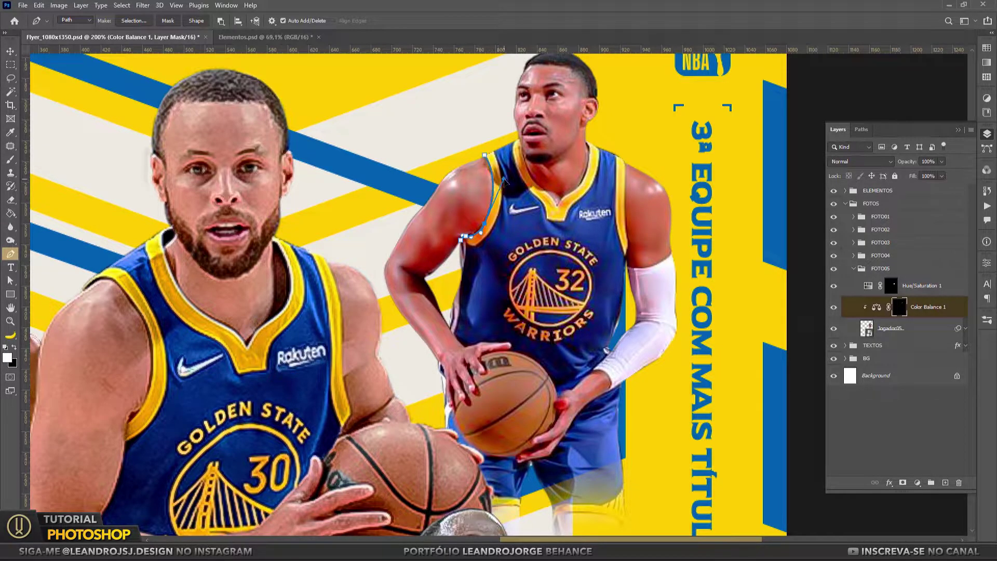
drag(449, 273, 445, 294)
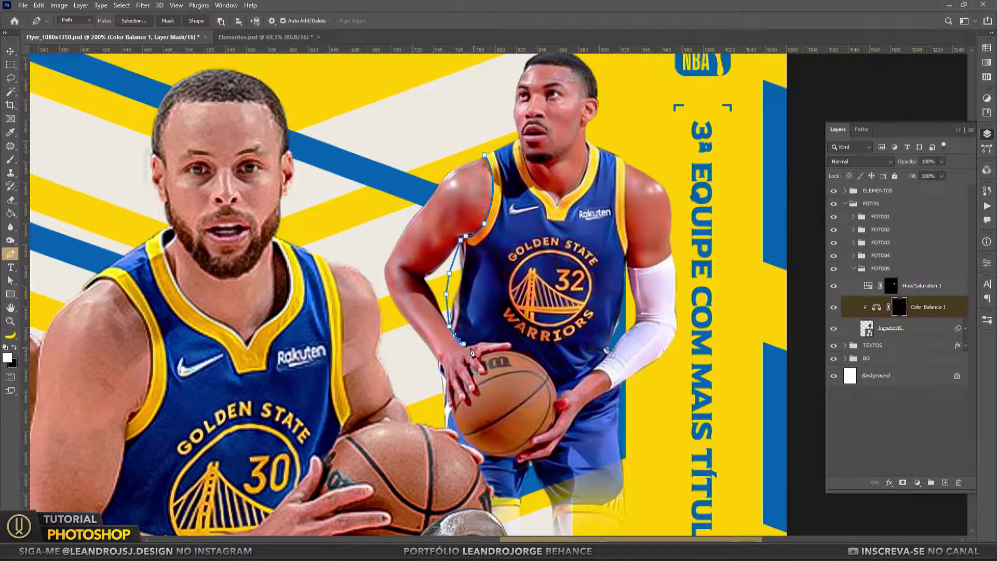
drag(471, 352, 490, 347)
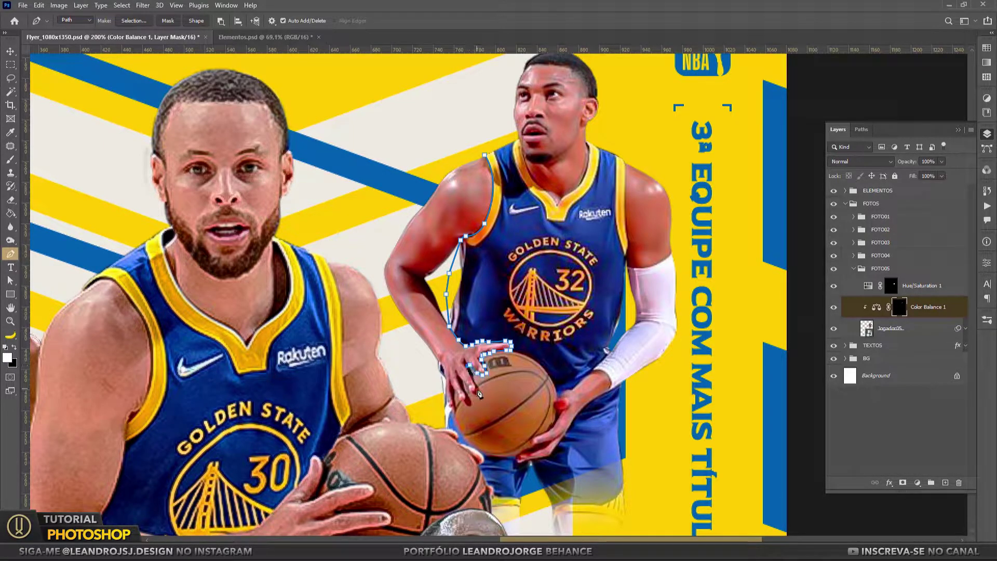
drag(475, 390, 449, 412)
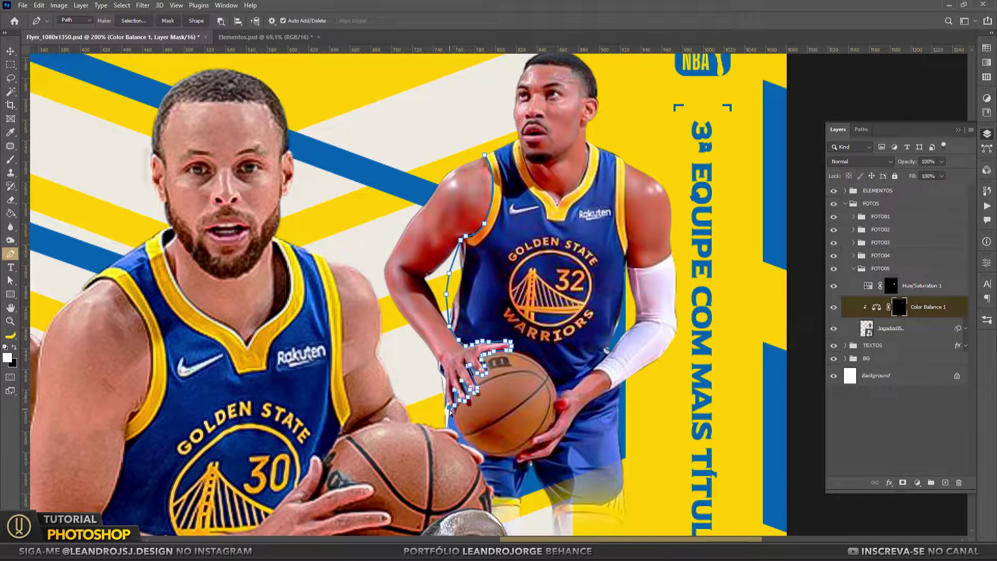
click(378, 296)
click(372, 234)
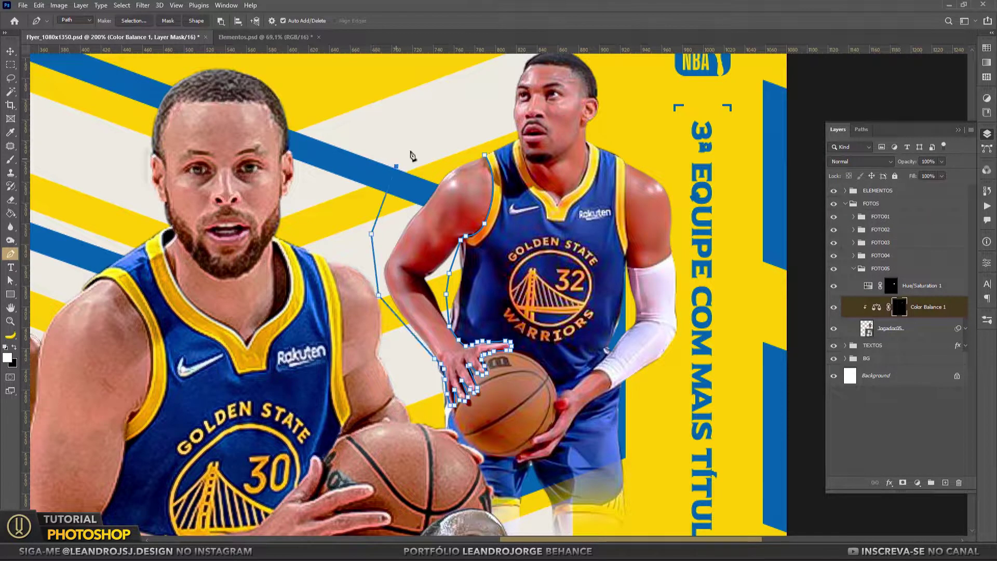
click(396, 167)
click(434, 136)
Trace a second path around the player's right shoulder and arm.
click(484, 154)
drag(621, 151, 626, 166)
drag(625, 226, 629, 241)
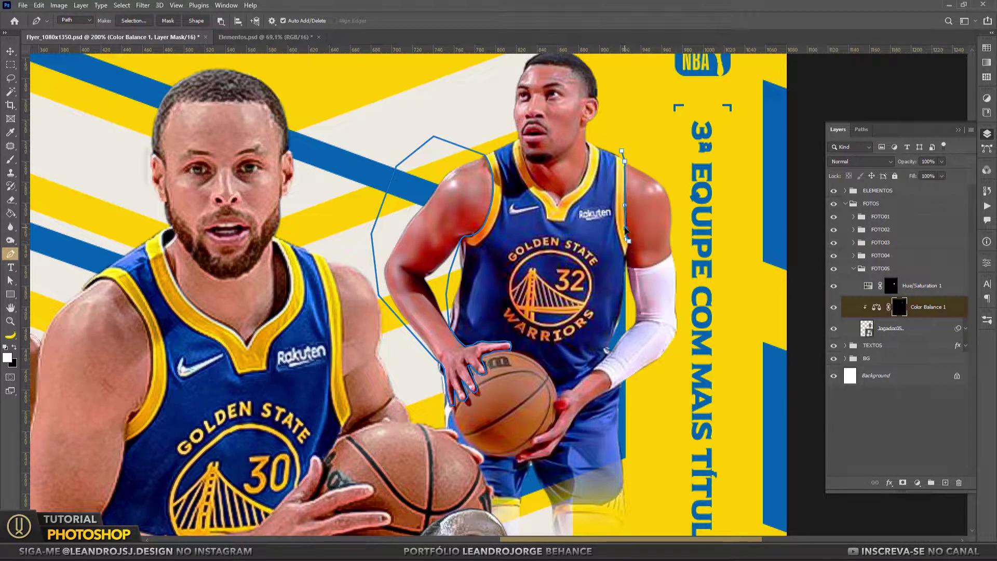
click(671, 256)
click(682, 230)
click(672, 173)
Outline the jersey collar down to the V-neck and load the paths as a selection.
click(639, 134)
click(622, 151)
click(590, 131)
click(589, 163)
click(580, 185)
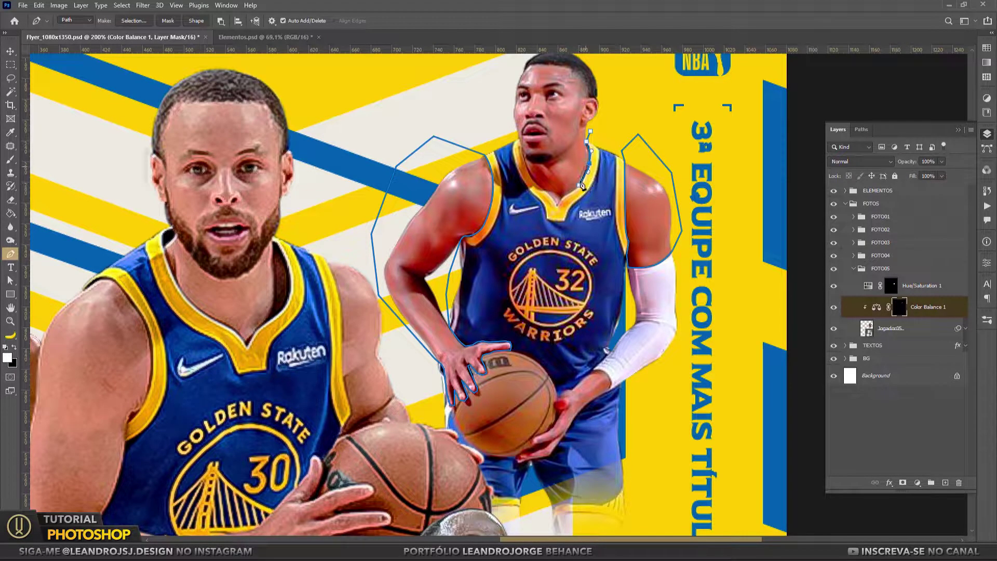
drag(558, 205, 567, 203)
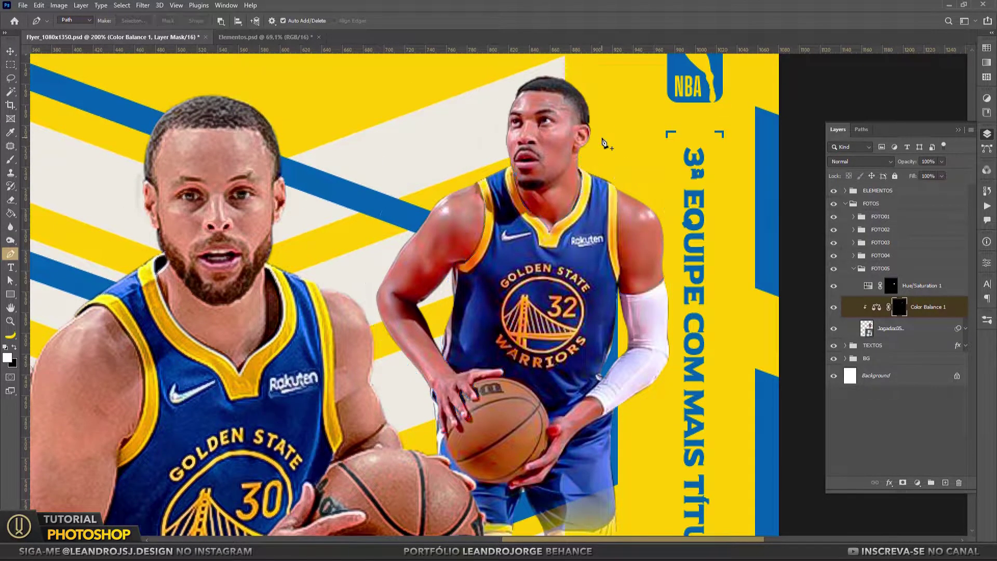
key(ctrl+Return)
Paint white at 100% flow on the Color Balance 1 mask over the shoulder and arm.
key(b)
key(x)
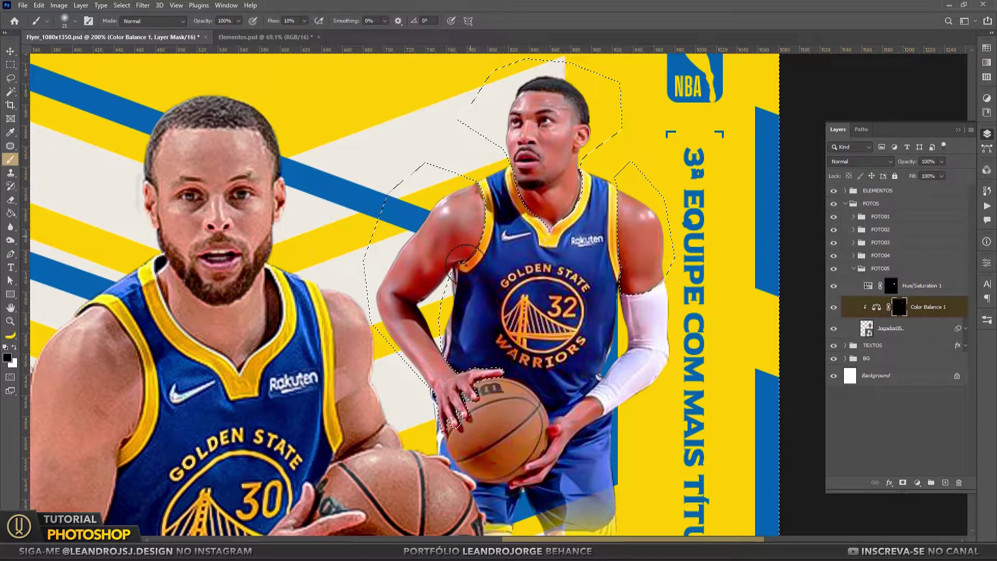
key(x)
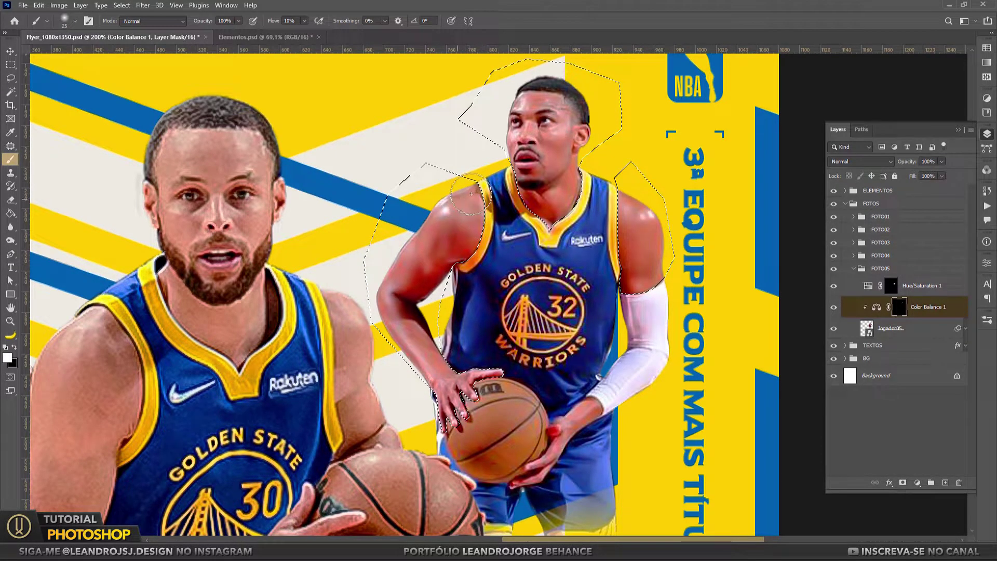
drag(470, 194, 432, 249)
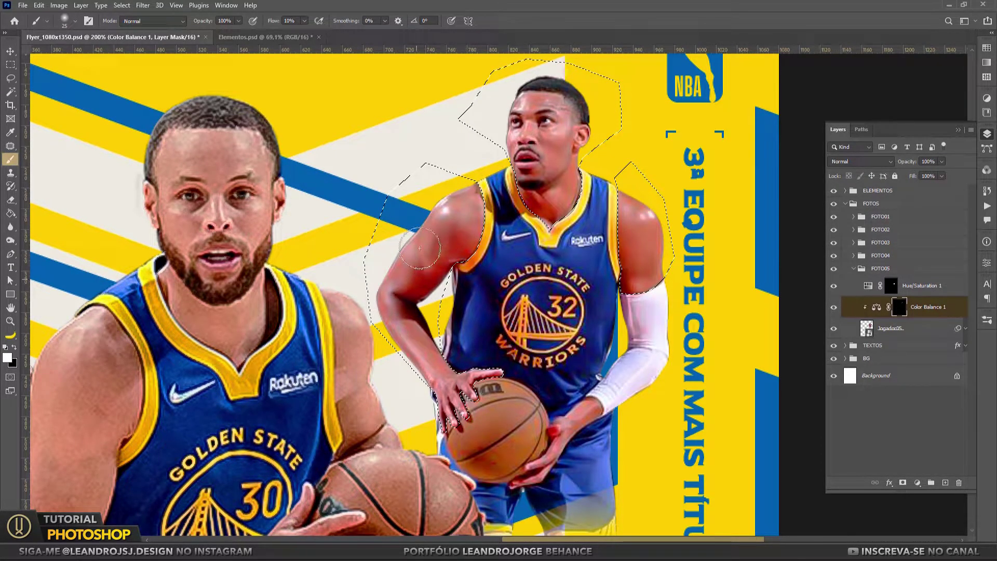
click(296, 21)
text(100)
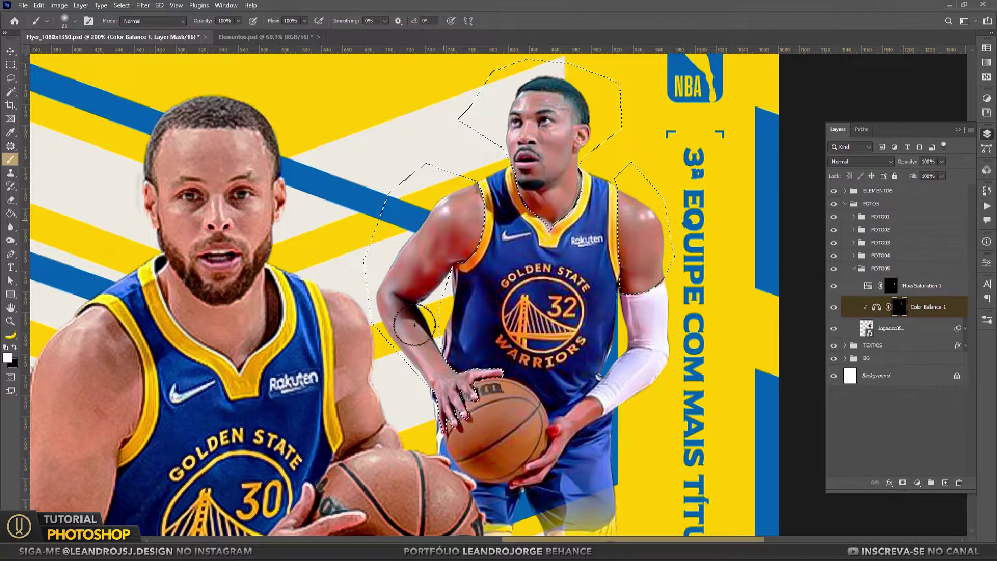
drag(431, 244, 457, 363)
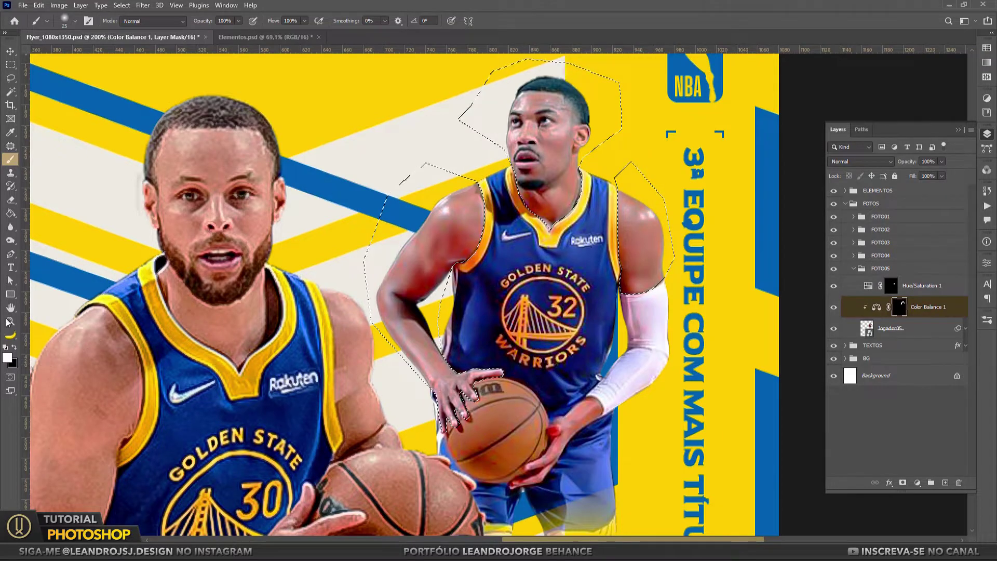
scroll(545, 260, up, 2)
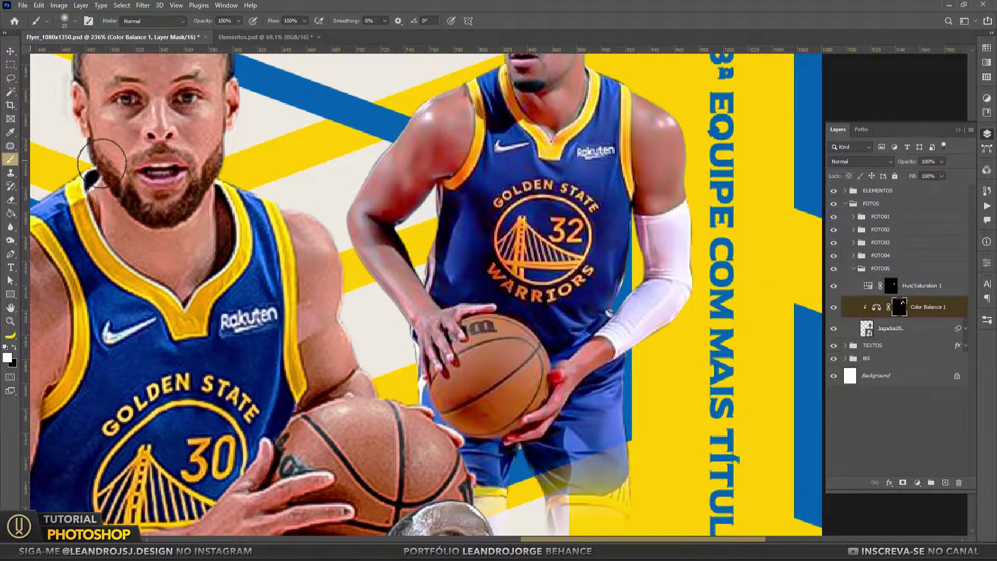
Shrink the brush to 14, fit the flyer on screen and set Color Balance 1 opacity to 70%.
right_click(557, 193)
drag(630, 214, 622, 214)
key(Return)
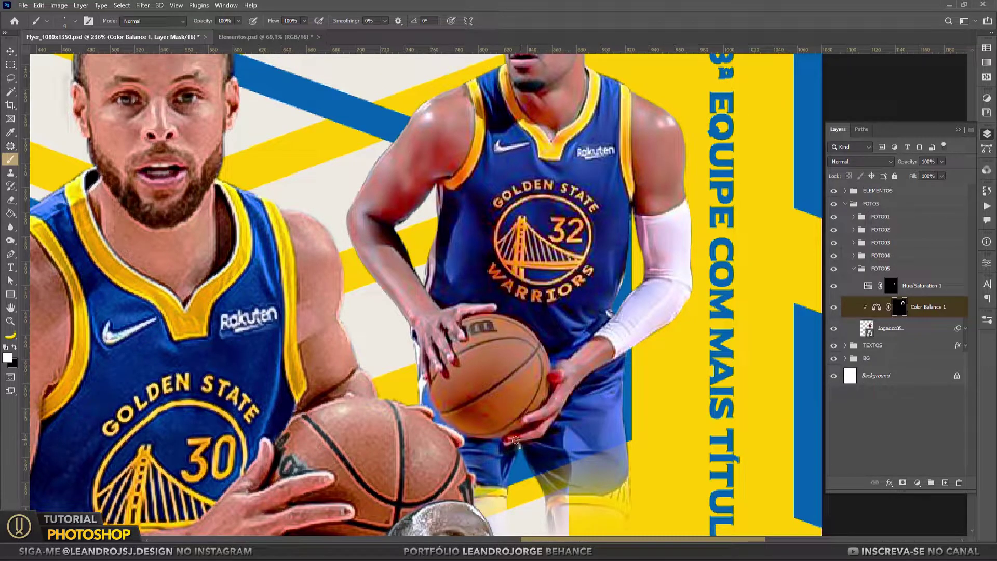
click(10, 322)
key(ctrl+0)
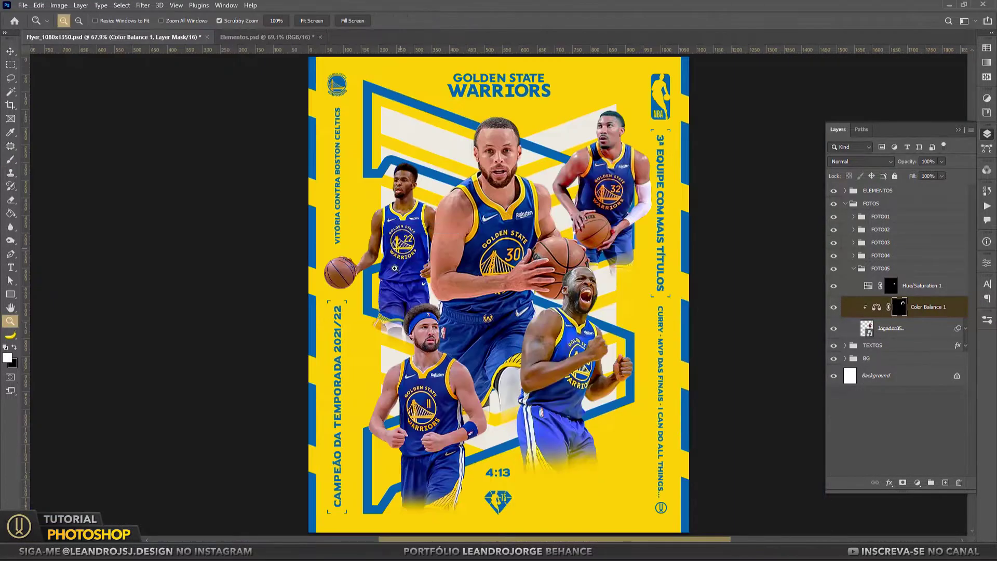
click(834, 308)
click(929, 161)
text(70)
key(b)
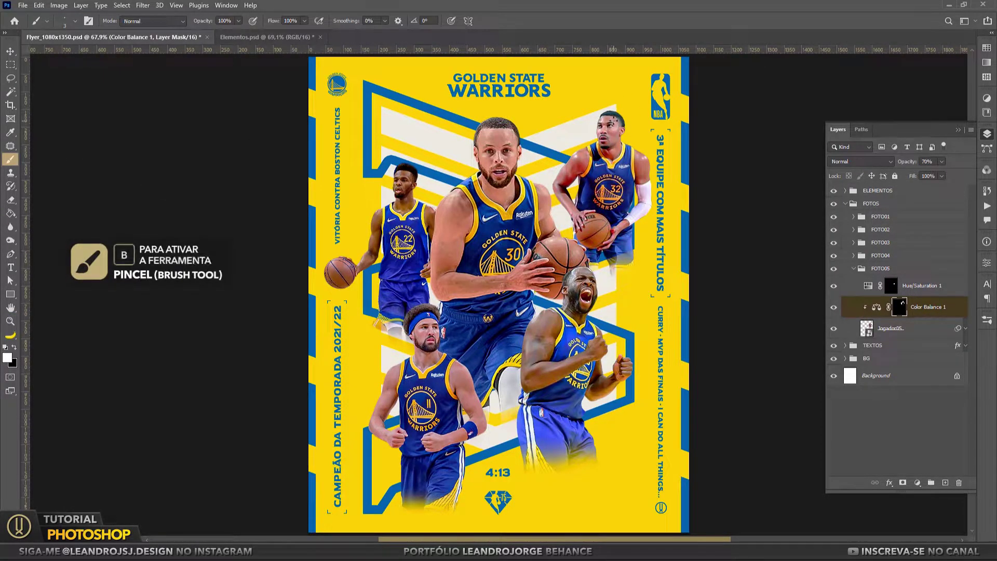
key(x)
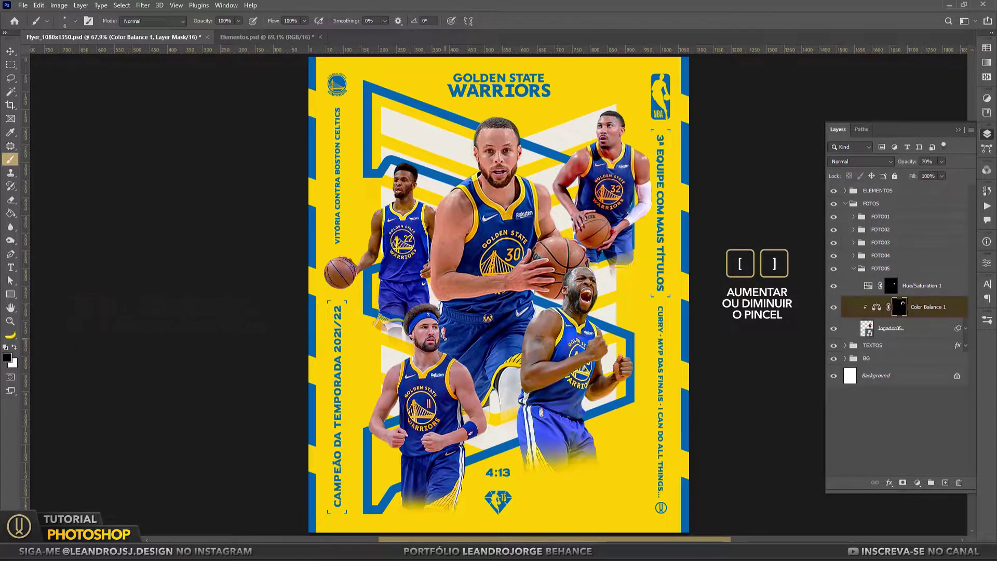
Drag the GRAFISMO texture from Elementos into the BG group above COR_BASE.
click(853, 269)
key(v)
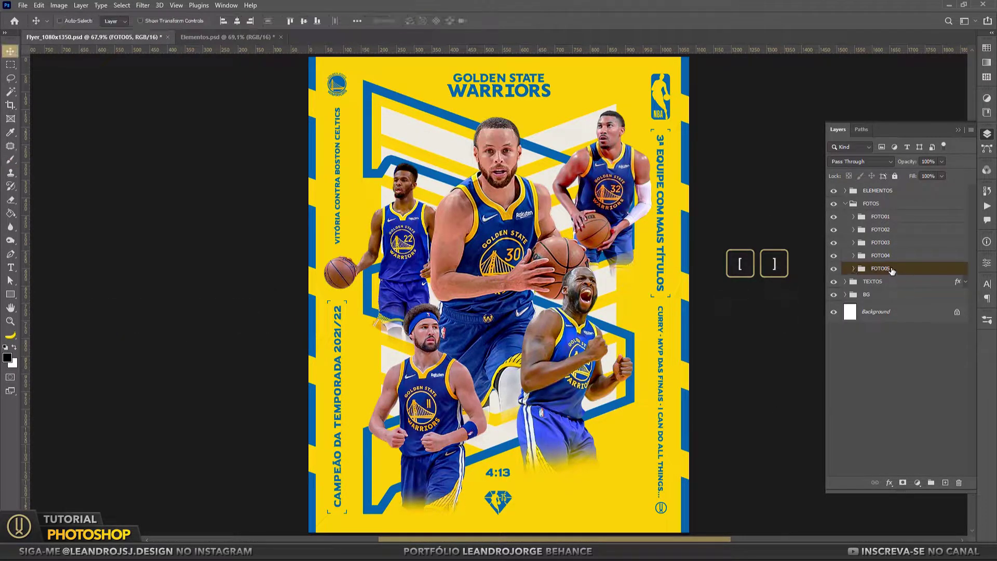
click(845, 294)
click(906, 374)
click(248, 37)
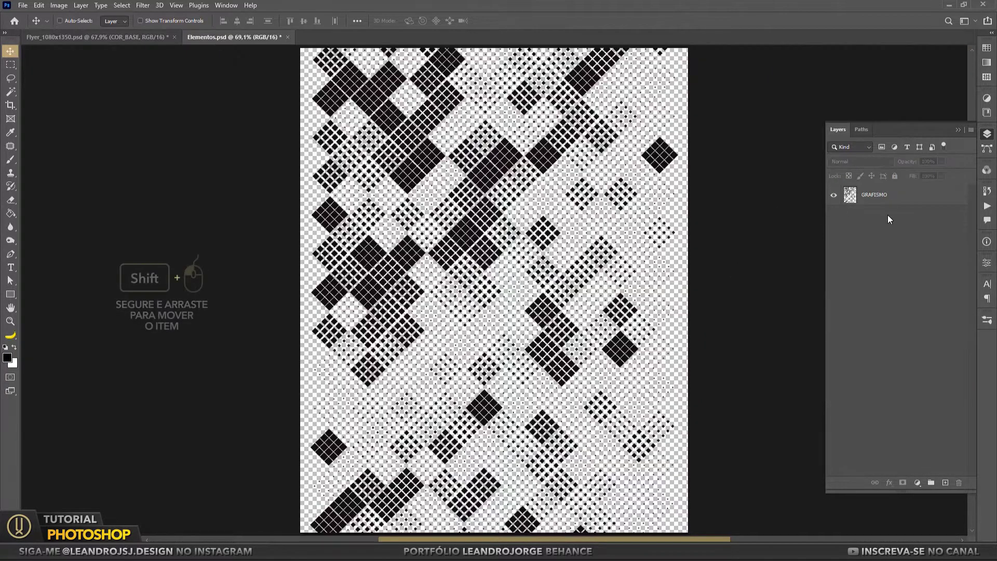
mouse_move(874, 195)
mouse_down()
mouse_move(291, 159)
mouse_move(530, 346)
mouse_up()
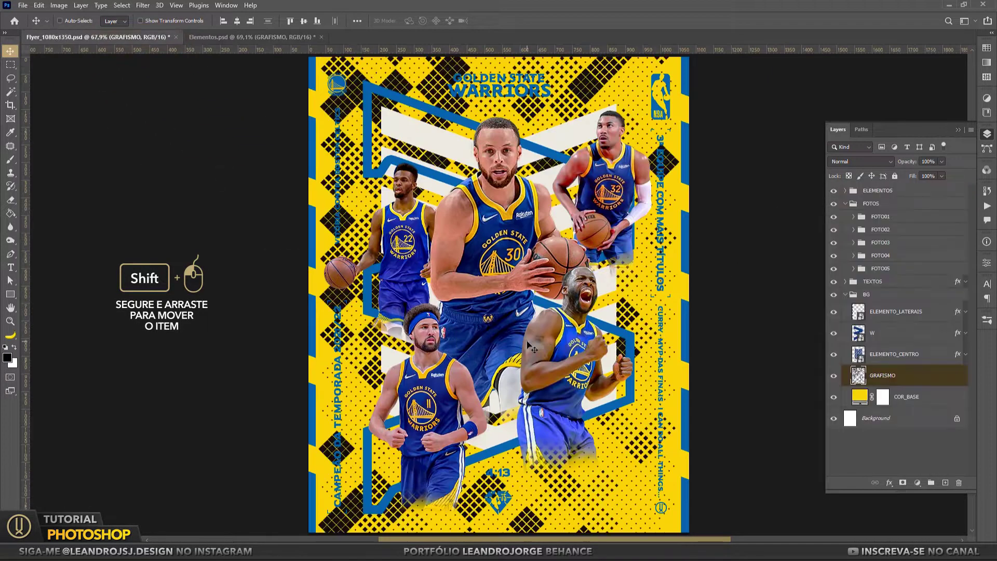
Convert GRAFISMO to a smart object and blend it softly into the yellow base.
right_click(880, 382)
click(810, 248)
click(841, 165)
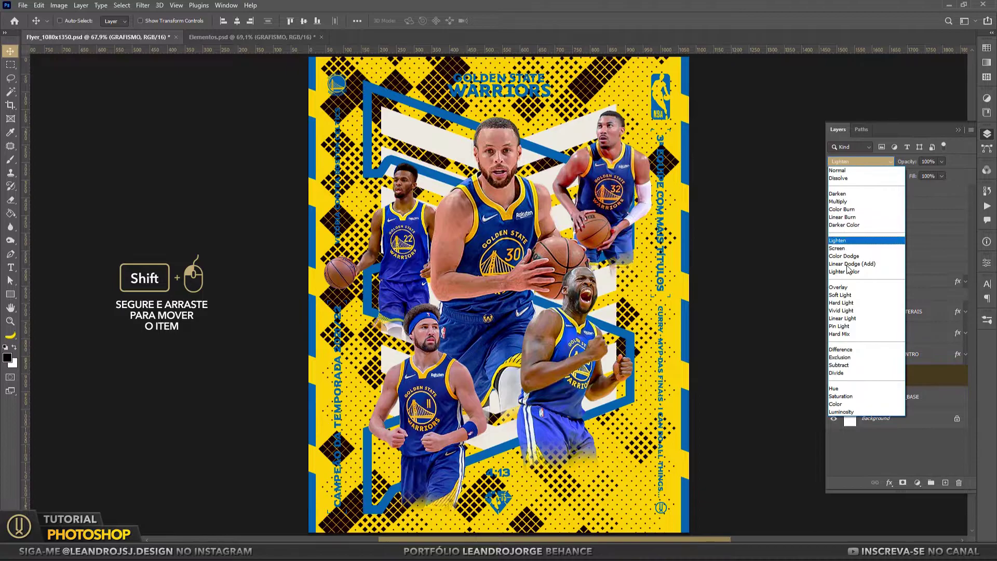
click(844, 353)
click(908, 397)
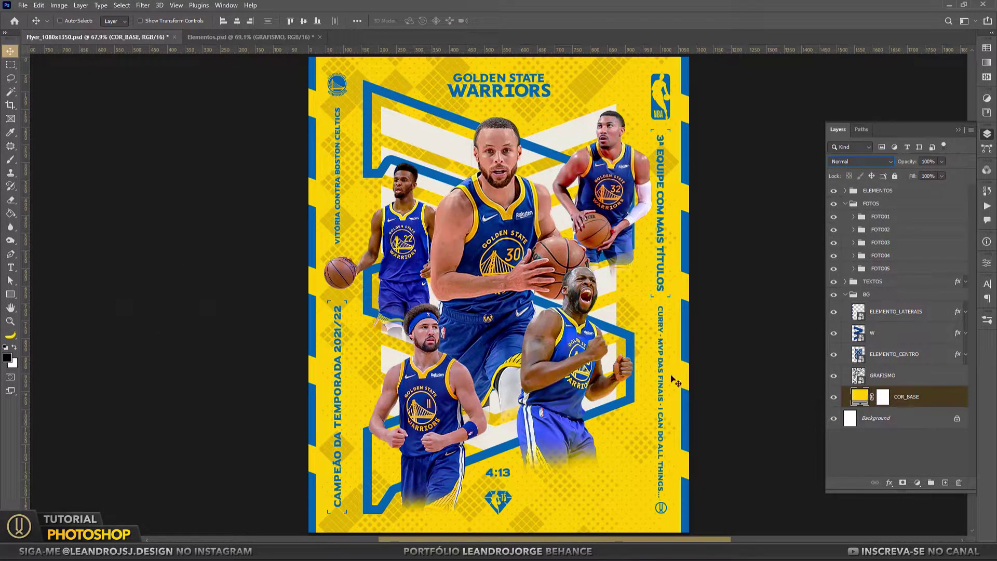
Draw a large ellipse over the flyer centre filled with #f7a404.
right_click(9, 294)
click(46, 303)
drag(345, 155, 658, 465)
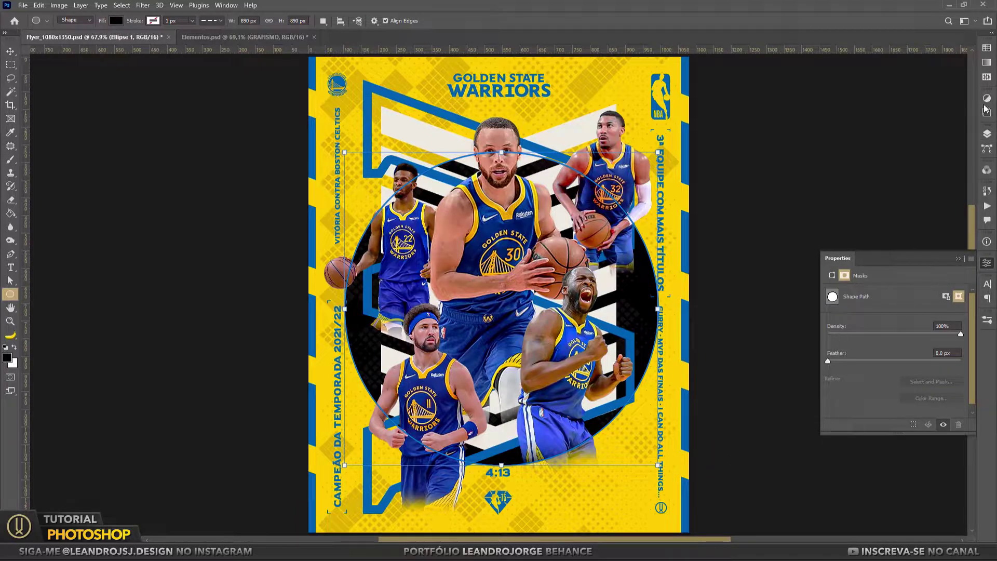
click(958, 259)
click(986, 134)
double_click(859, 398)
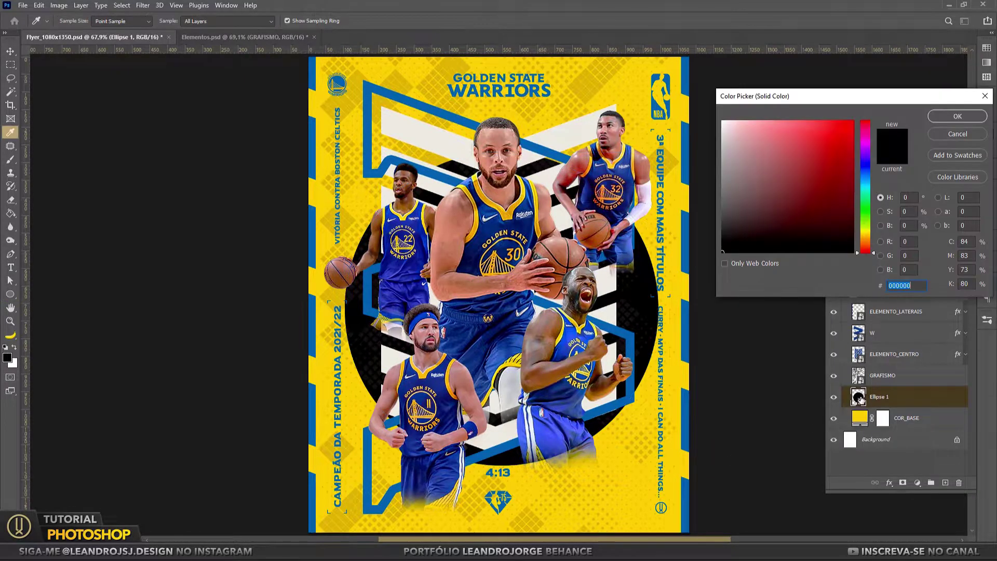
text(f7a404)
click(946, 118)
Enlarge the orange circle, convert it to a smart object and rename it Luz.
key(v)
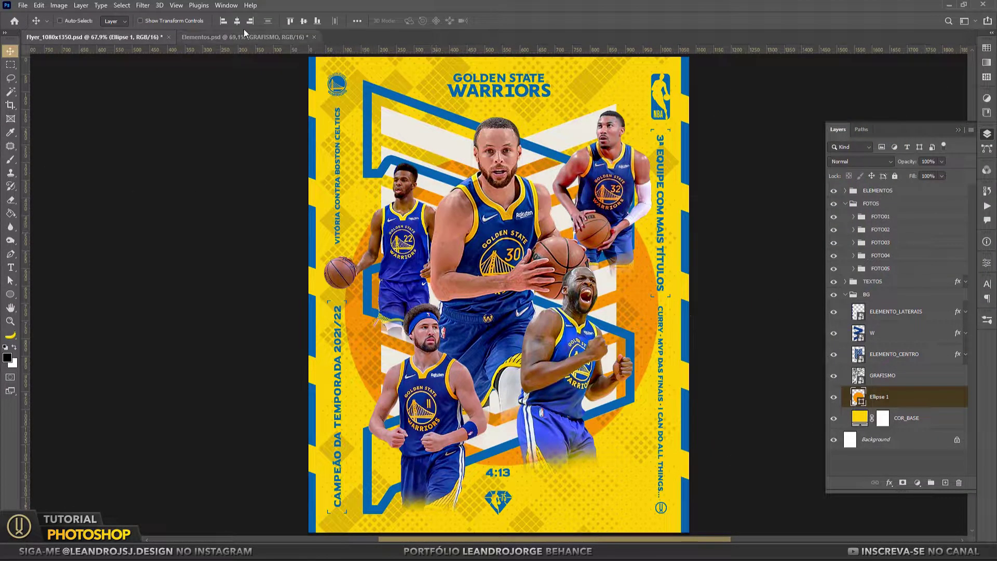
key(ctrl+t)
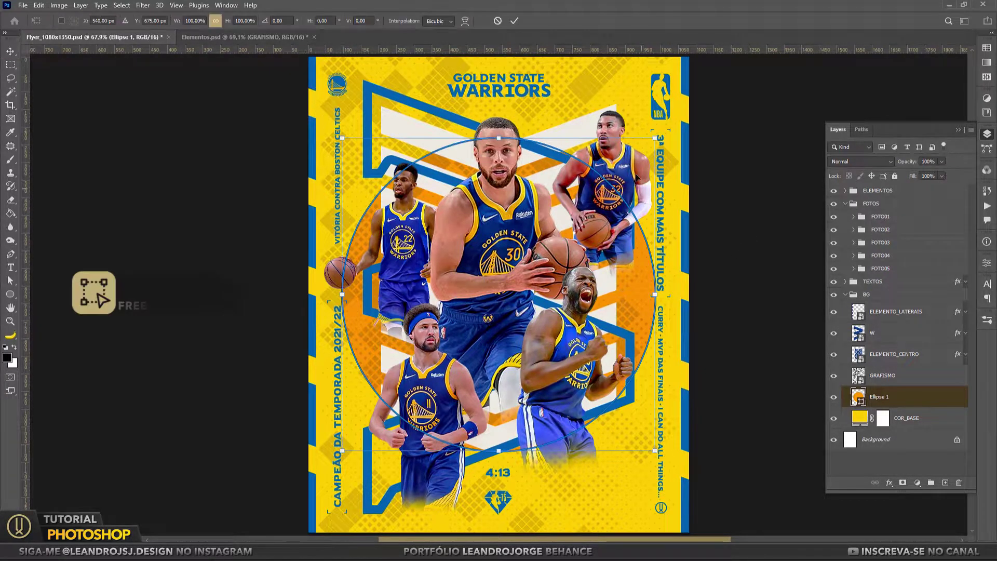
drag(655, 138, 688, 128)
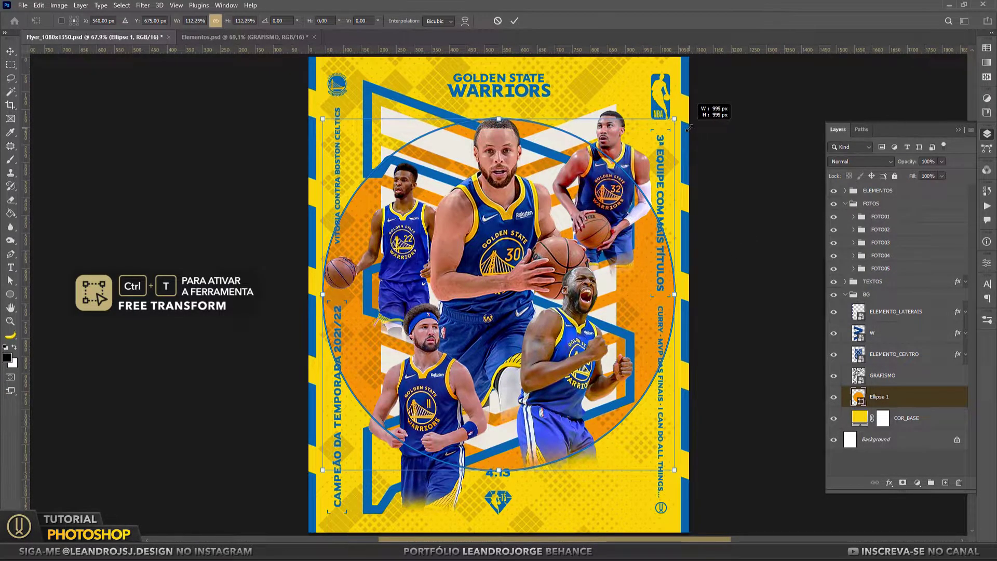
key(Return)
right_click(890, 397)
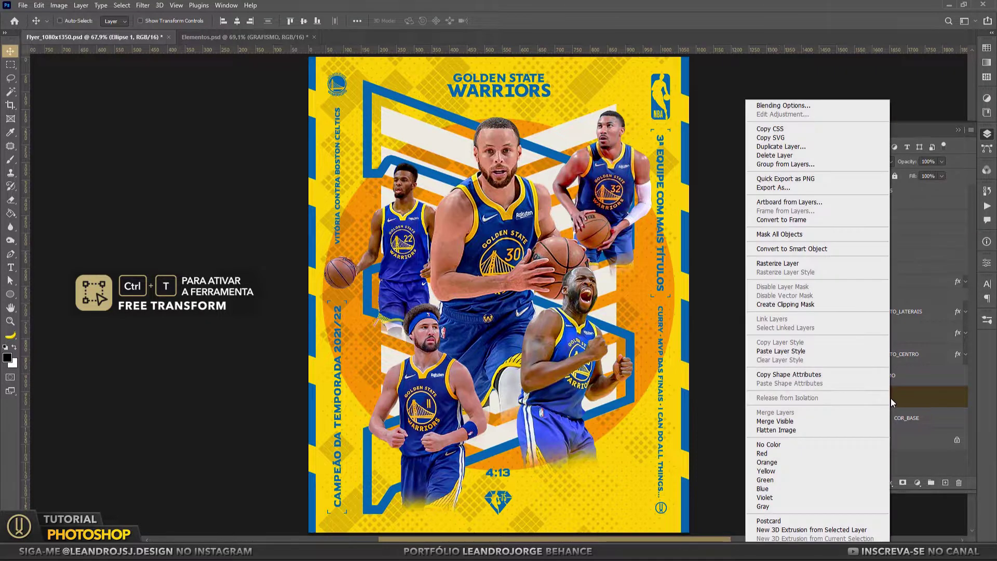
click(791, 249)
double_click(874, 396)
text(Lu)
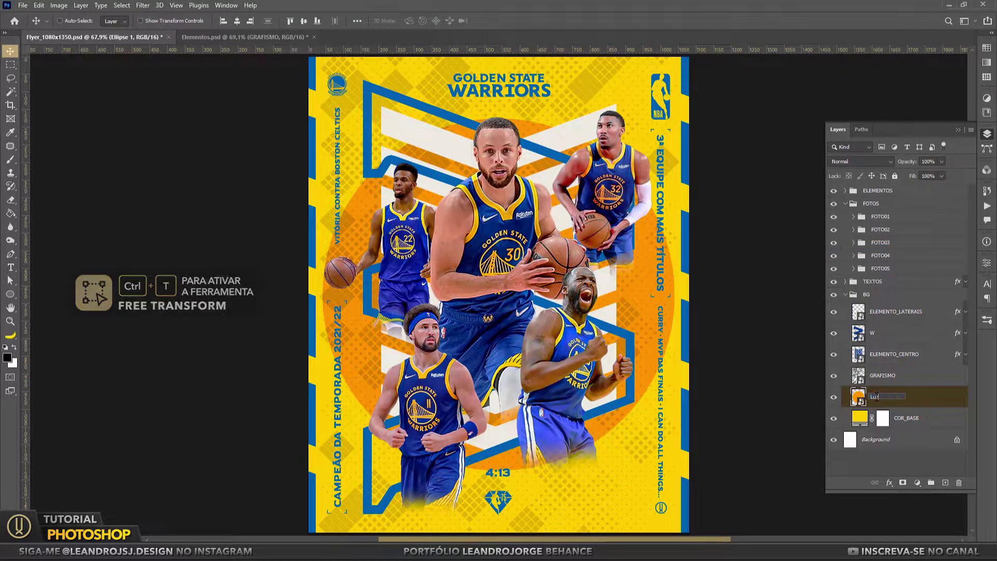
text(z)
key(Return)
Apply a Gaussian Blur to Luz to turn it into a soft glow.
click(142, 6)
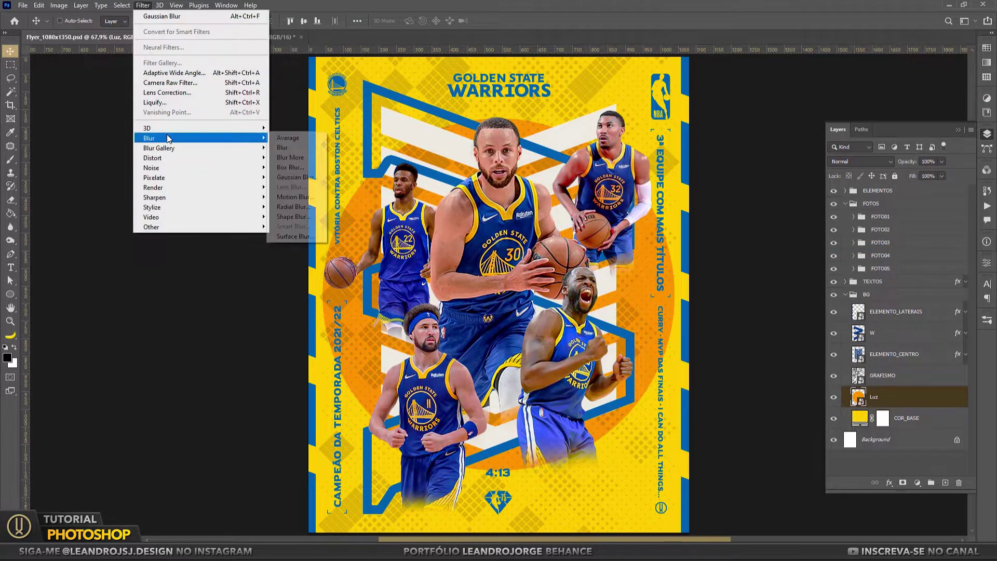
click(285, 177)
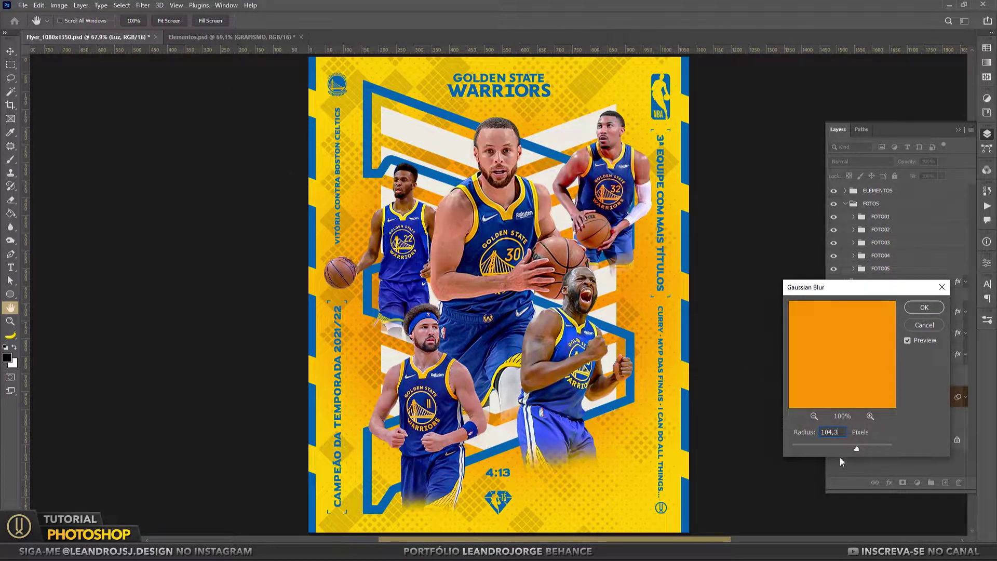
drag(837, 450, 860, 450)
click(924, 308)
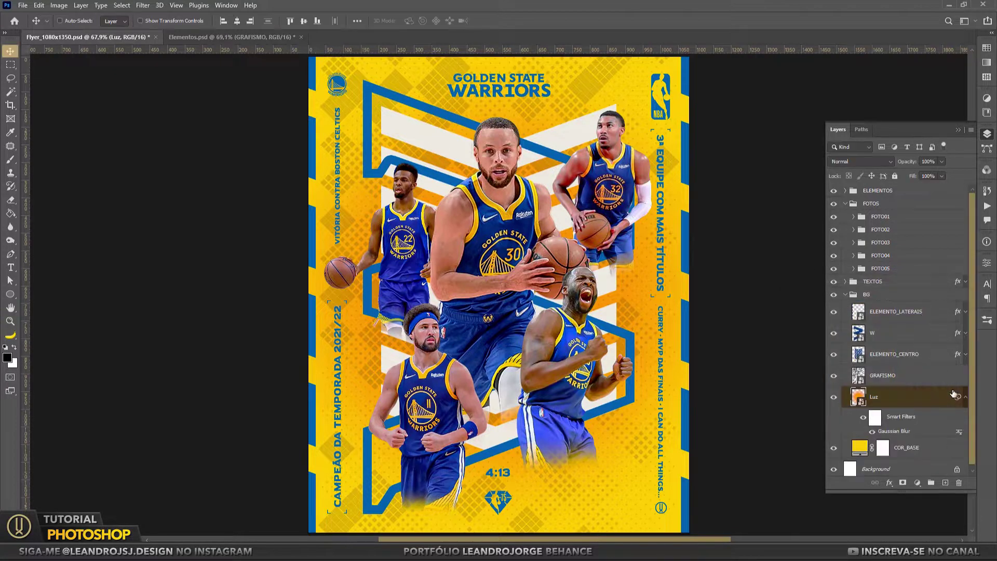
click(907, 313)
Draw a white-filled ellipse near the left edge of the flyer.
click(10, 294)
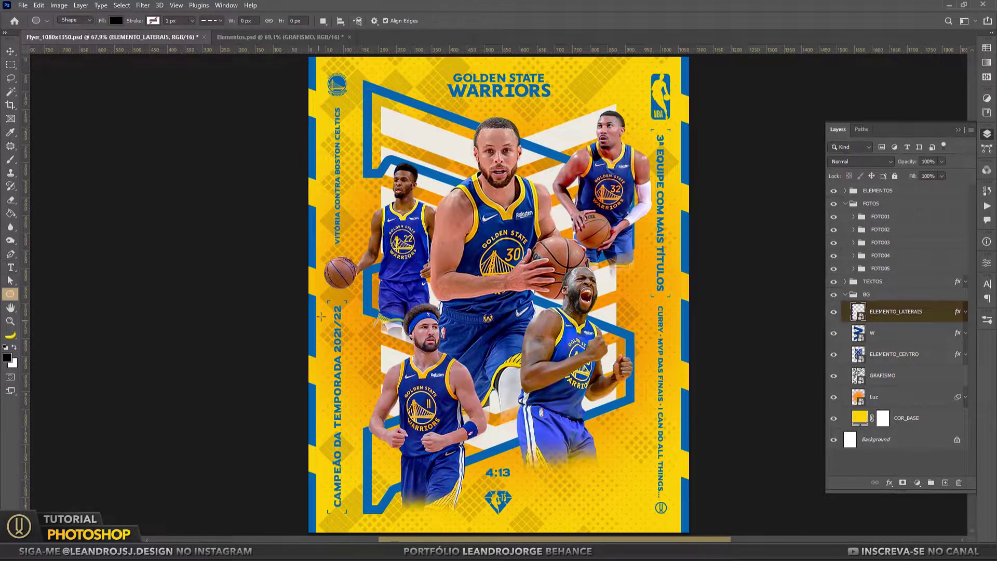
drag(335, 280, 425, 371)
click(116, 20)
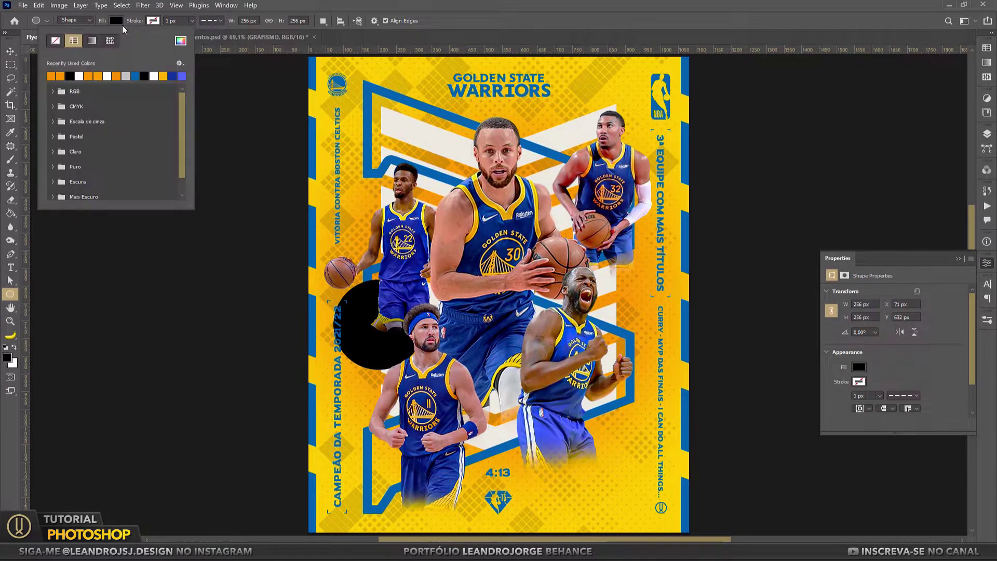
click(81, 75)
key(Return)
Convert the white ellipse to a smart object and apply a Gaussian Blur.
key(v)
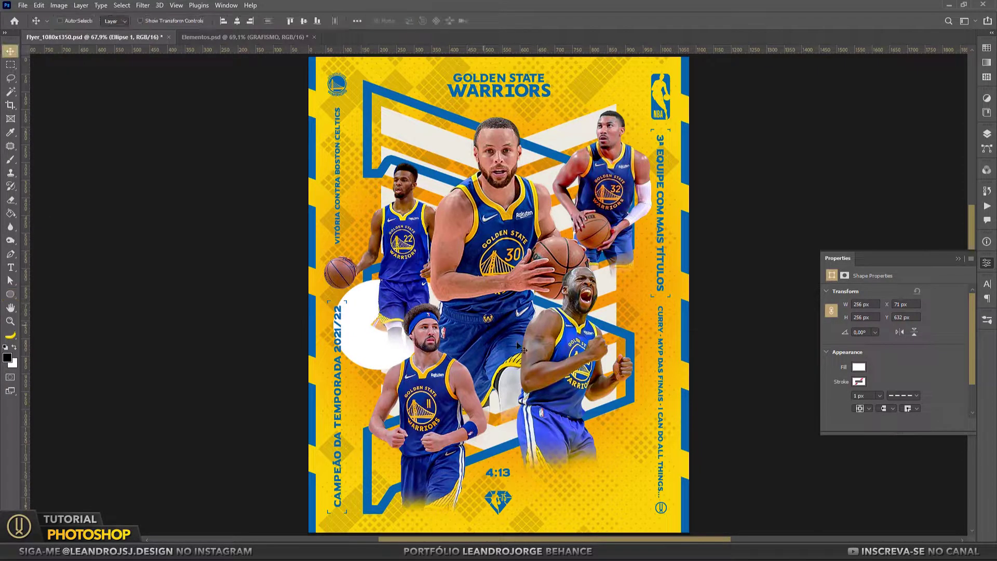
key(F7)
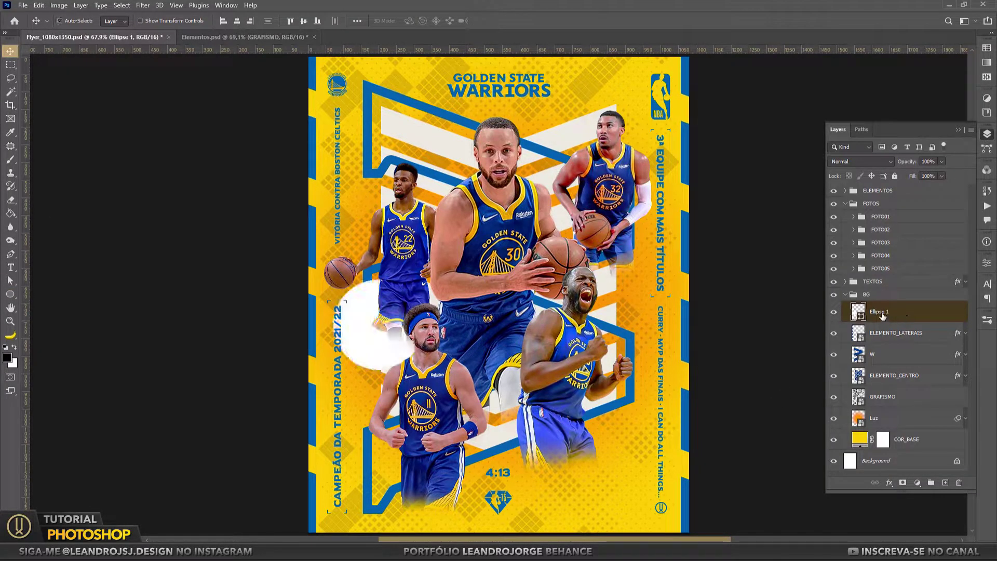
right_click(882, 315)
click(777, 249)
click(142, 5)
click(305, 177)
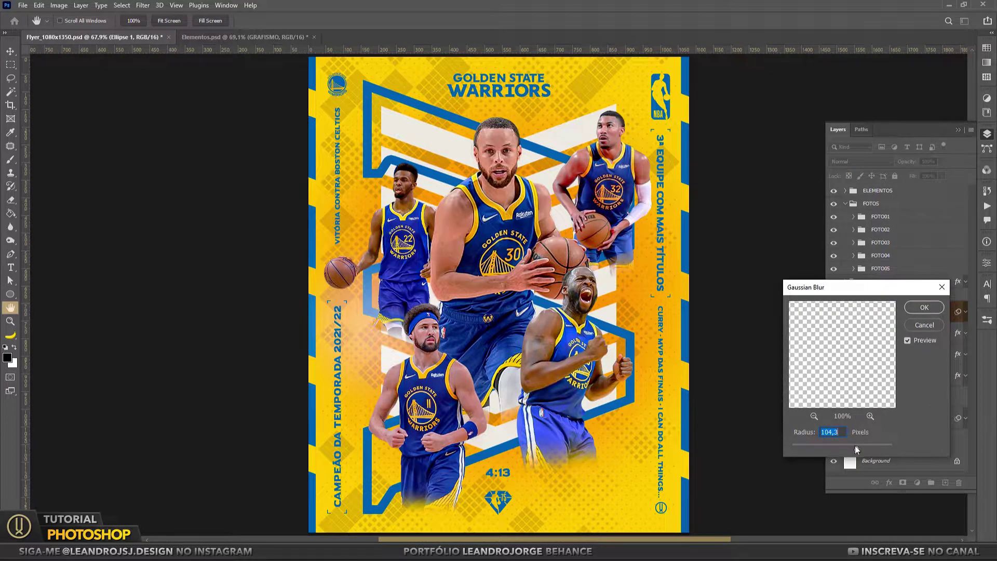
click(924, 307)
Set the blurred glow to Overlay blending and shift it down and right.
click(861, 161)
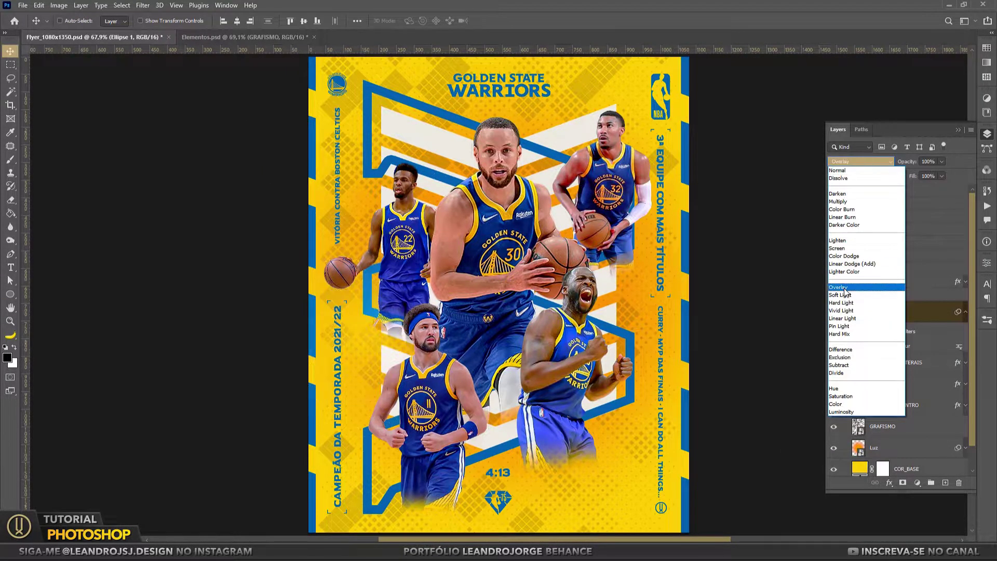
click(851, 290)
click(965, 312)
click(835, 312)
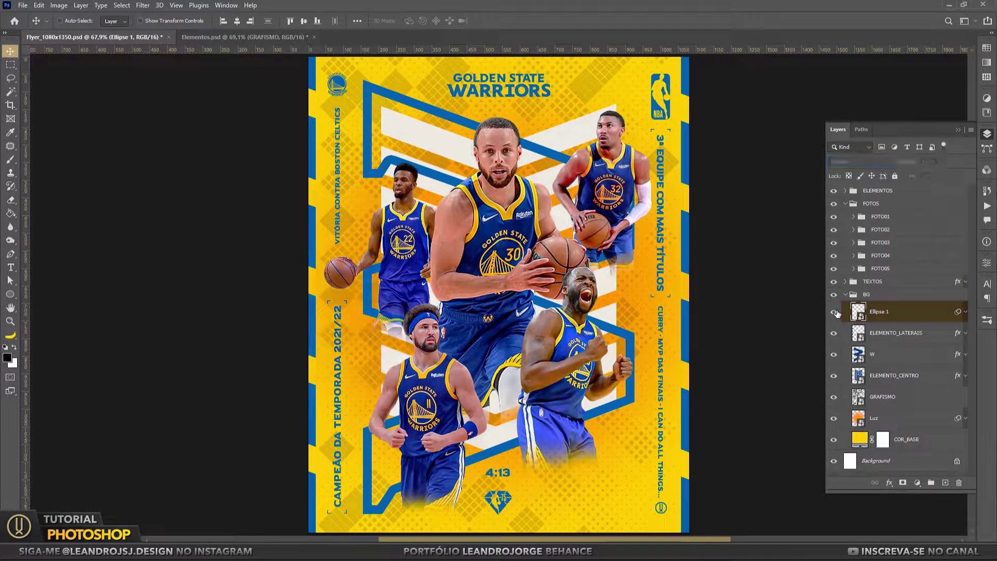
key(ctrl+t)
drag(367, 220, 378, 270)
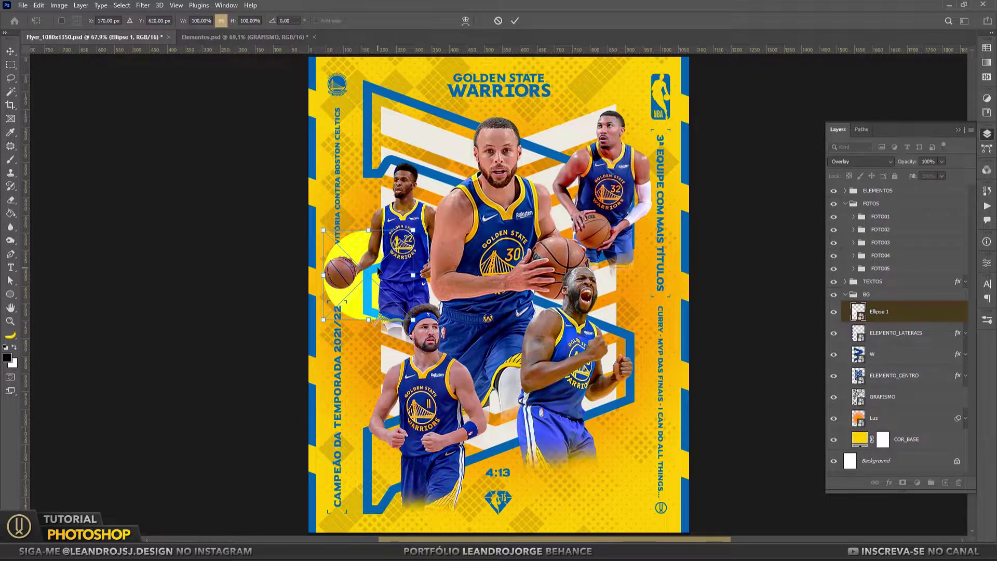
key(Return)
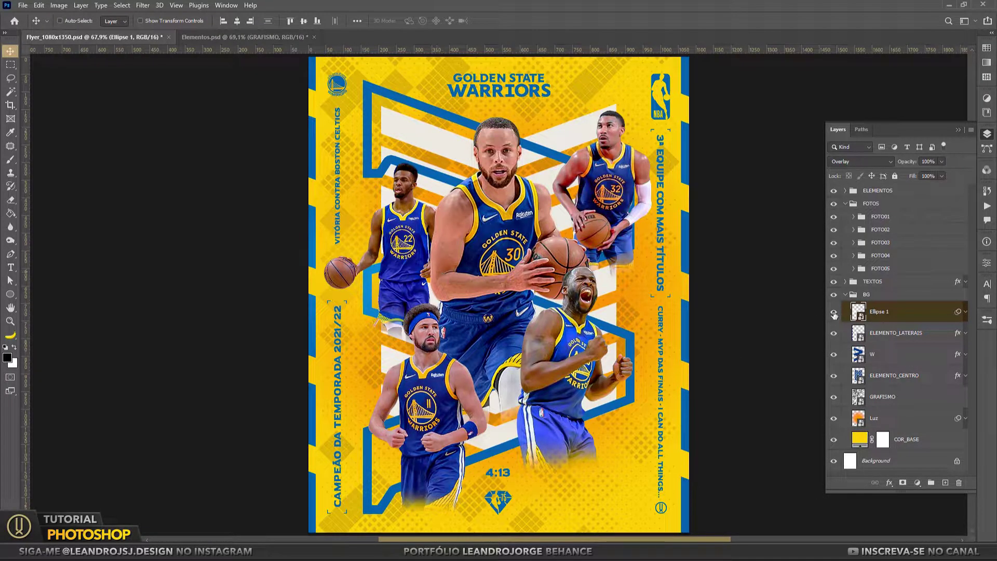
click(835, 312)
Duplicate the glow and enlarge the copy to about 330 px behind the lower-right player.
right_click(898, 316)
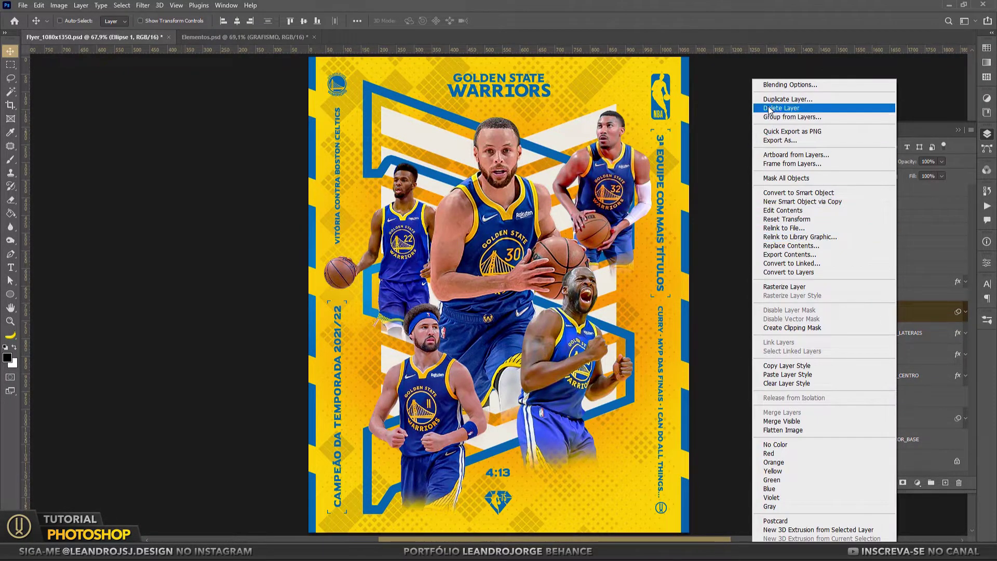
click(825, 109)
key(Return)
drag(387, 267, 589, 438)
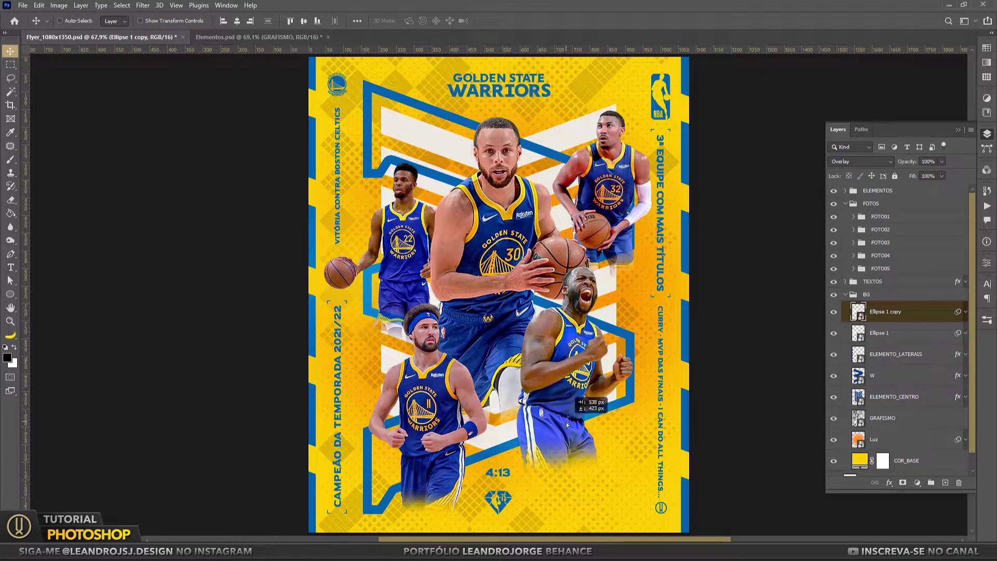
key(ctrl+t)
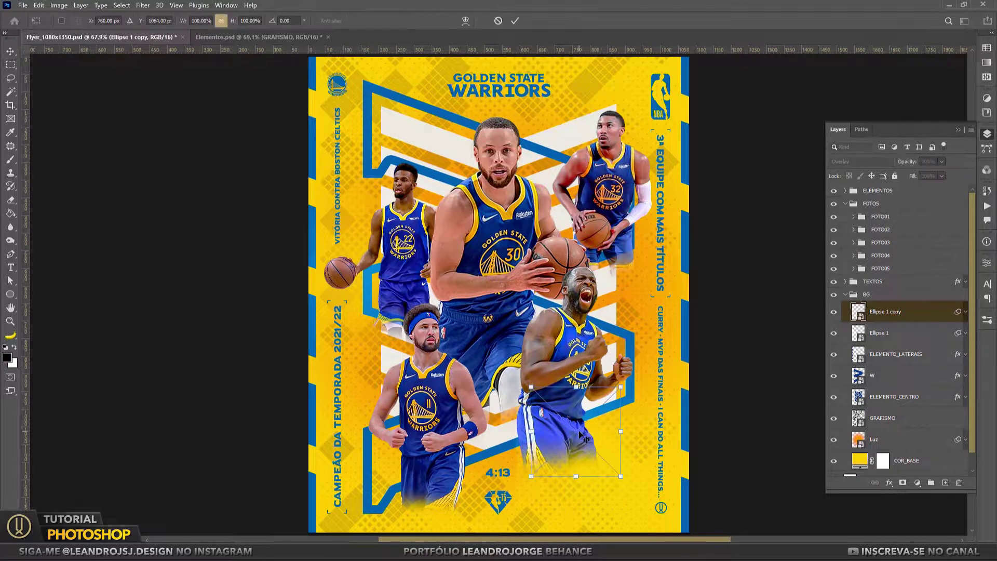
drag(594, 434, 599, 440)
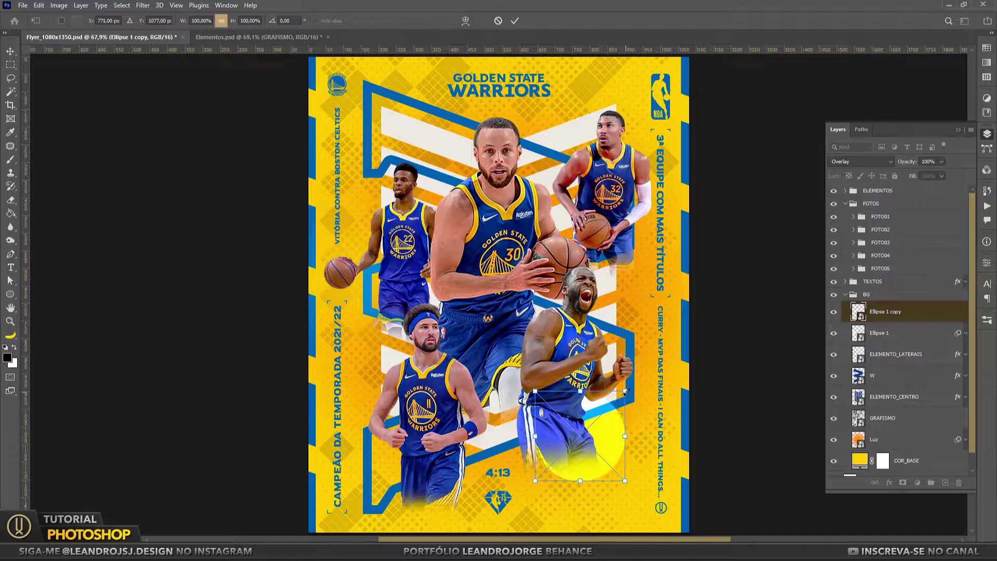
drag(625, 391, 678, 387)
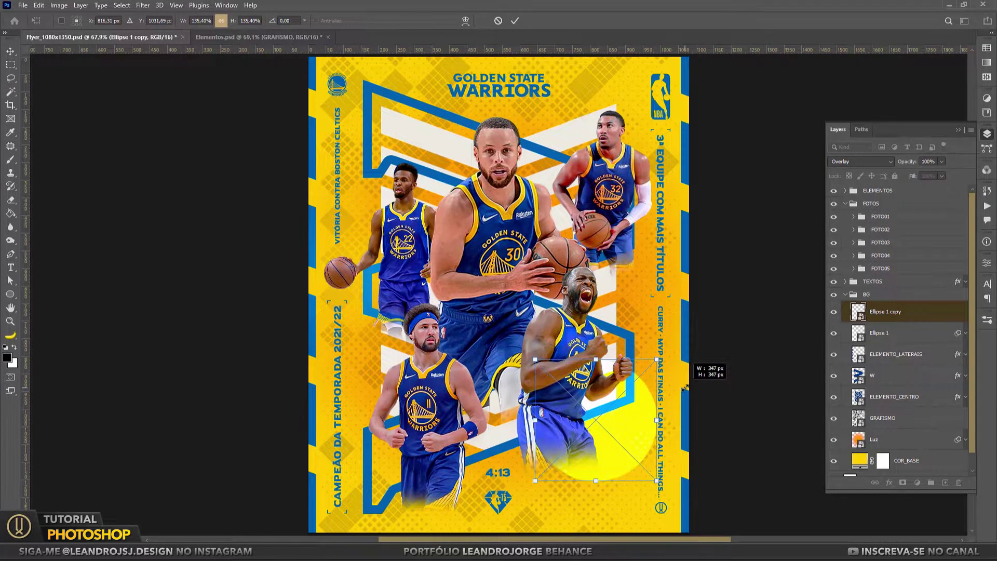
key(Return)
Duplicate the glow again and place the copy near the top-right player 32.
right_click(923, 321)
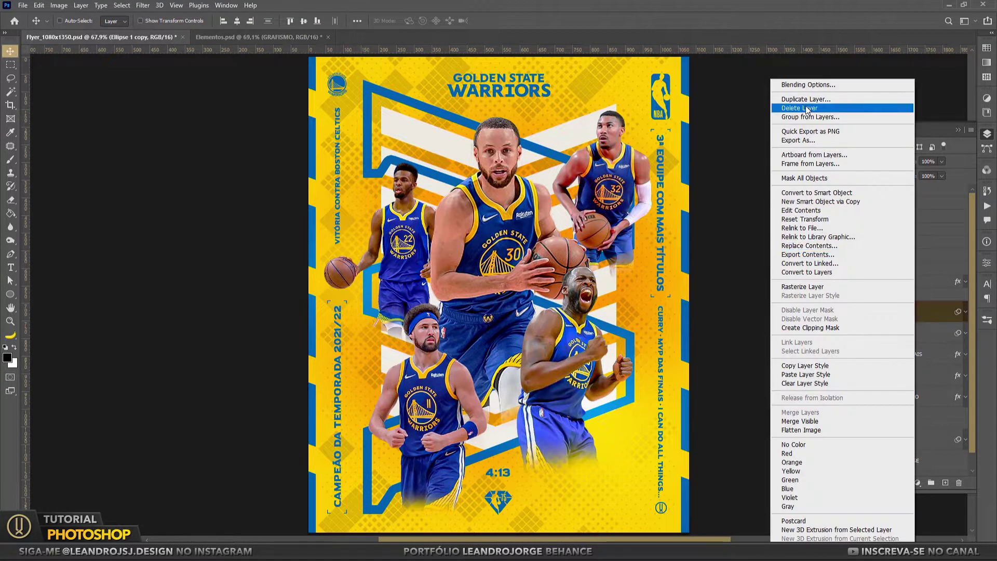
click(882, 110)
click(533, 270)
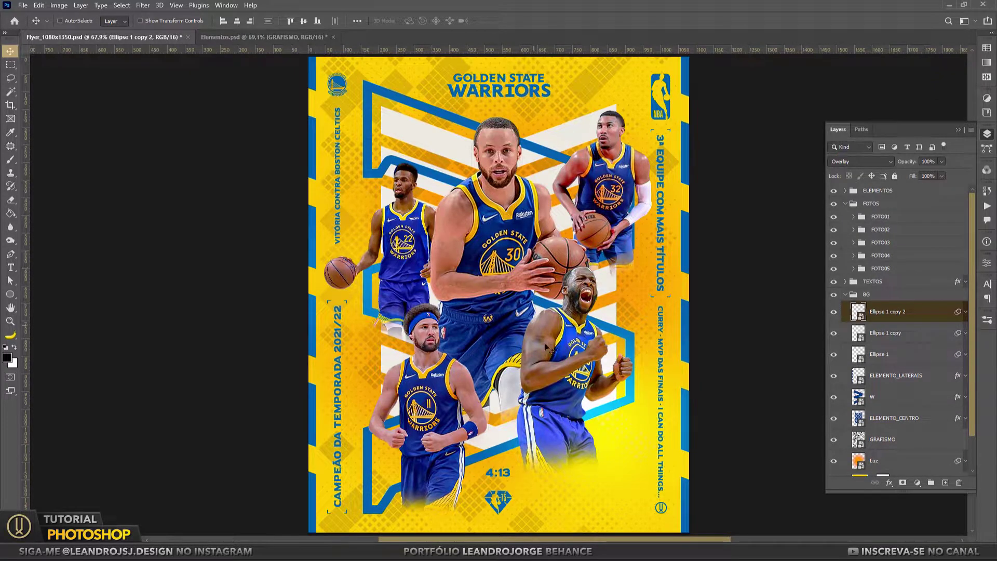
key(ctrl+t)
mouse_move(578, 417)
mouse_down()
mouse_move(592, 227)
mouse_move(586, 163)
mouse_up()
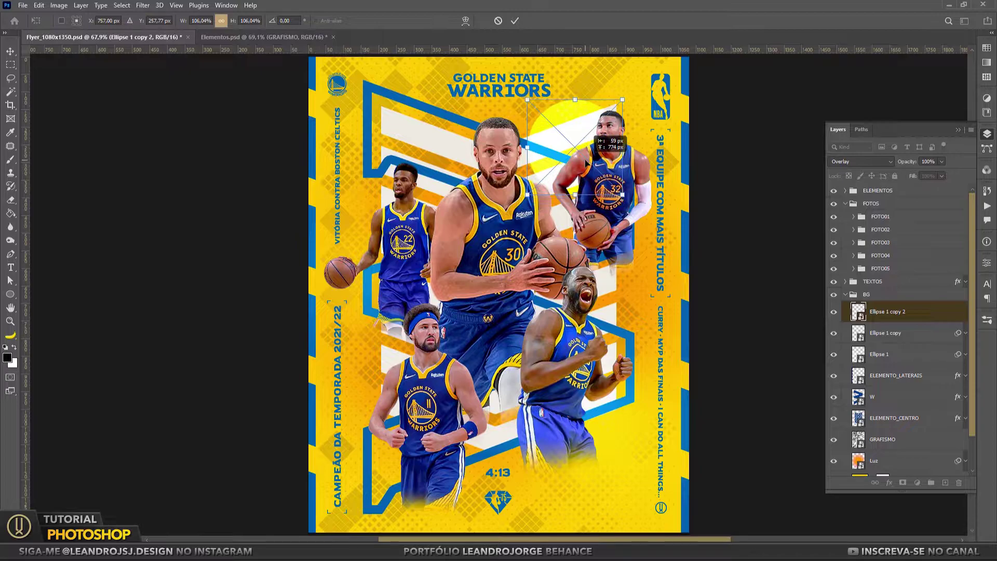
key(Return)
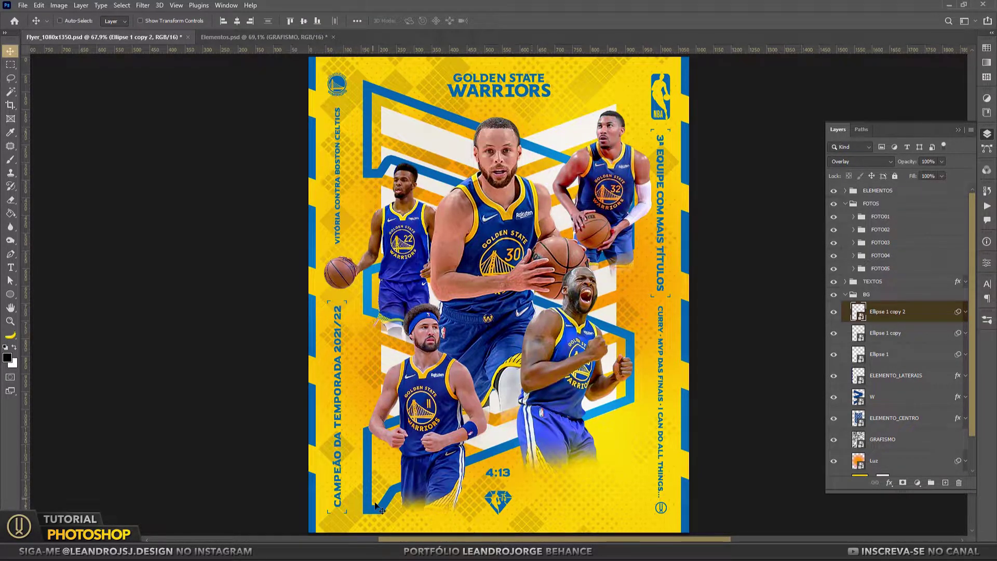
click(883, 397)
Switch W's Layer Style stroke to a gradient fill with a navy left stop.
right_click(883, 397)
click(745, 86)
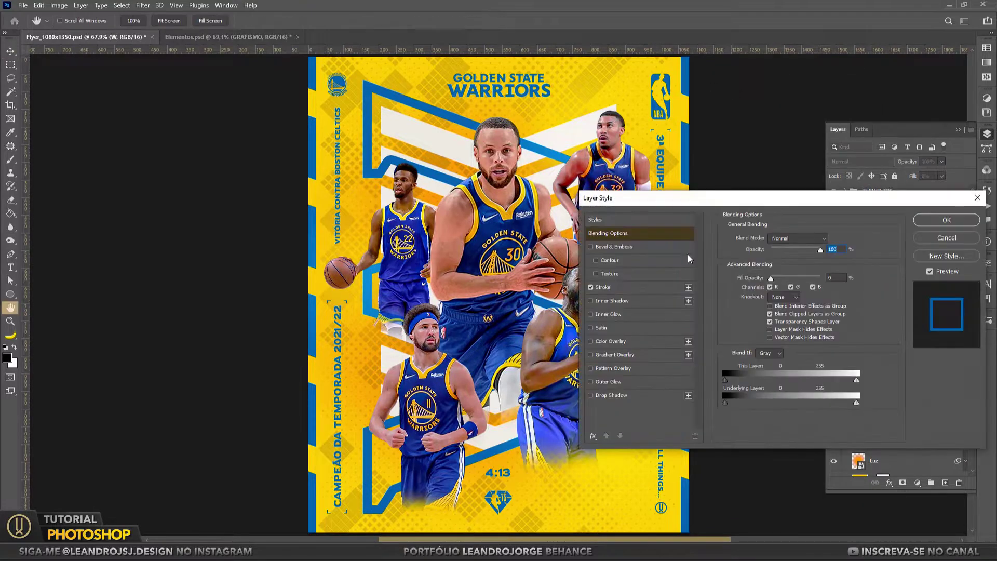
click(627, 287)
click(766, 297)
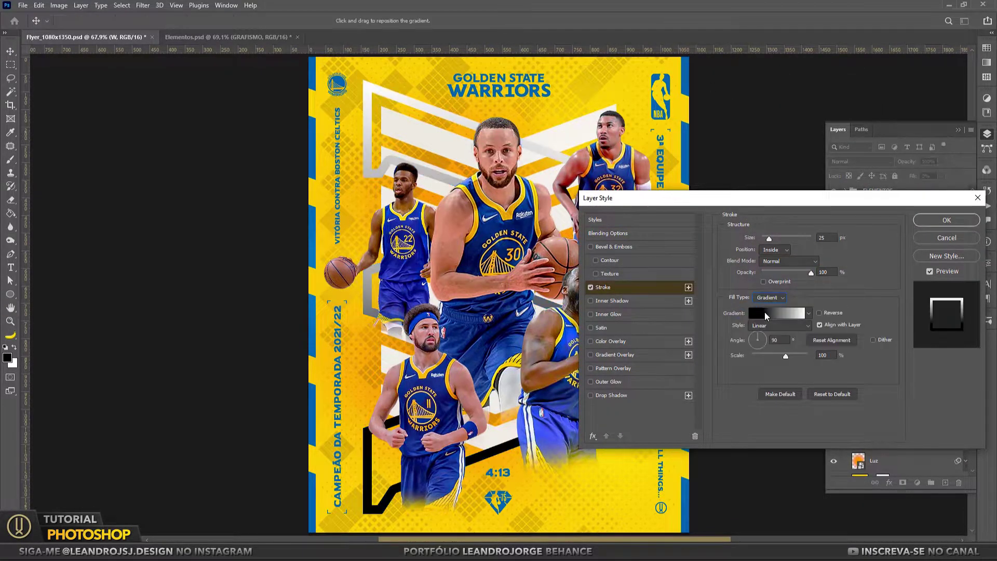
click(764, 313)
click(685, 252)
click(427, 472)
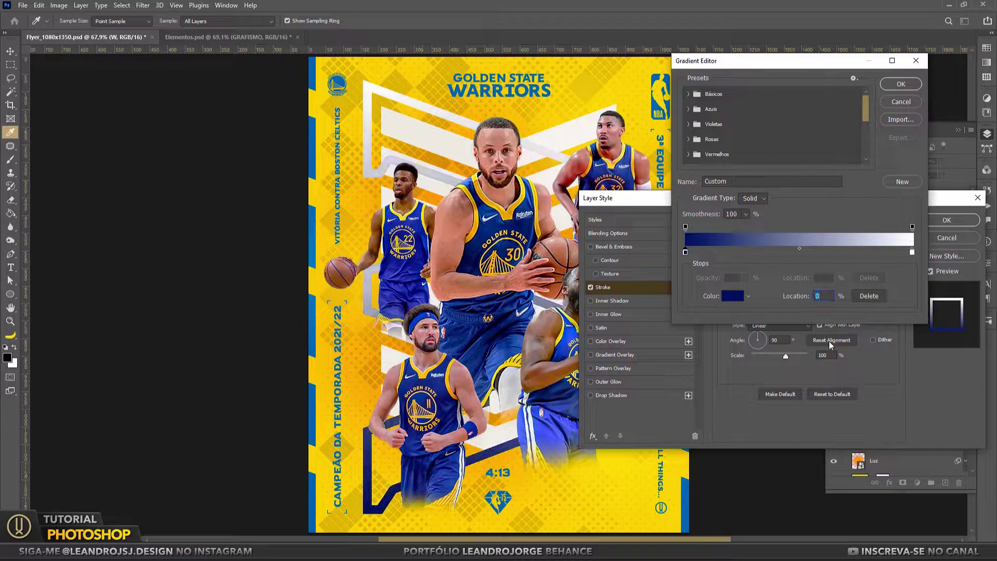
Give the gradient a WARRIORS-blue right stop and a deep blue stop at 56%, then apply.
click(911, 252)
click(732, 296)
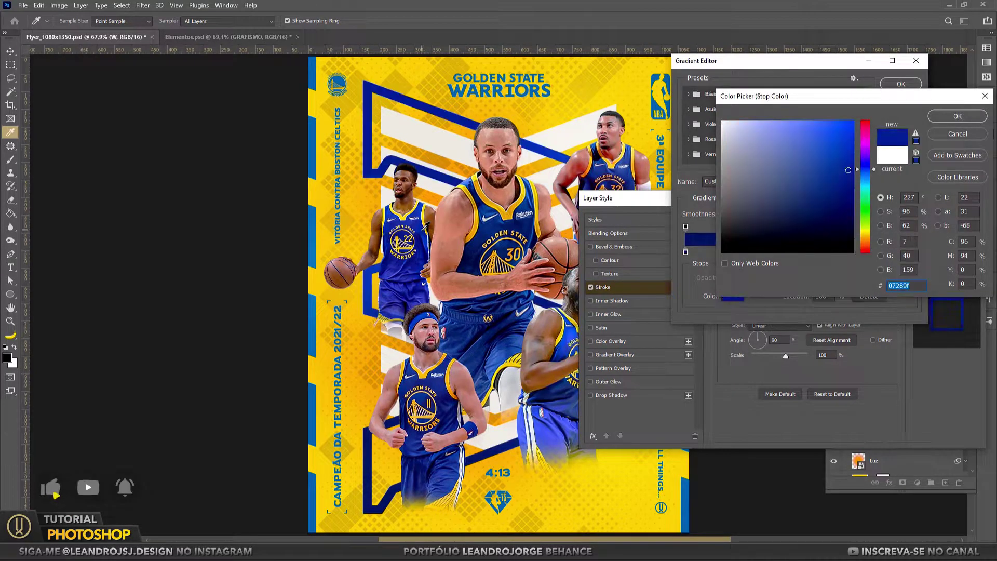
click(457, 87)
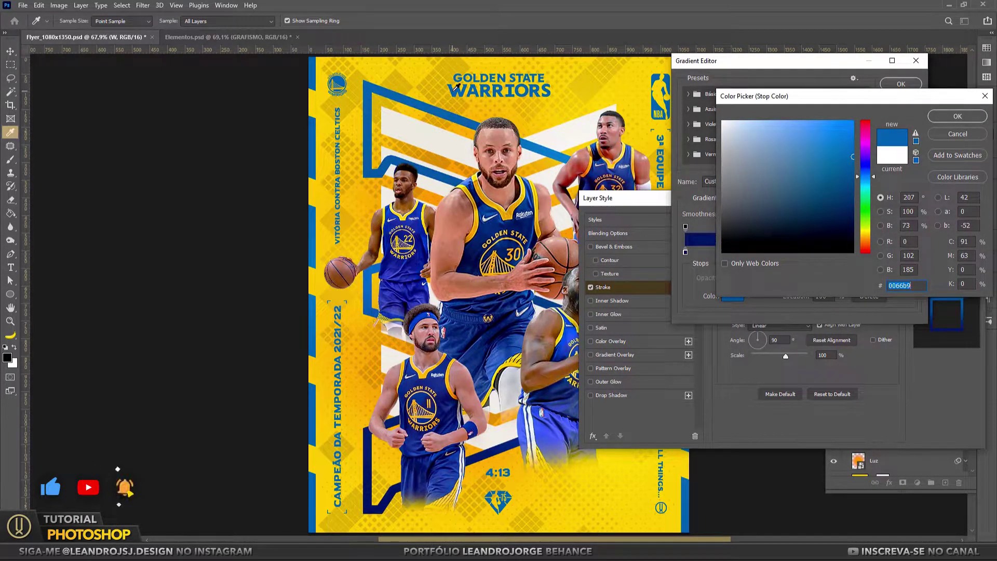
click(958, 117)
click(811, 252)
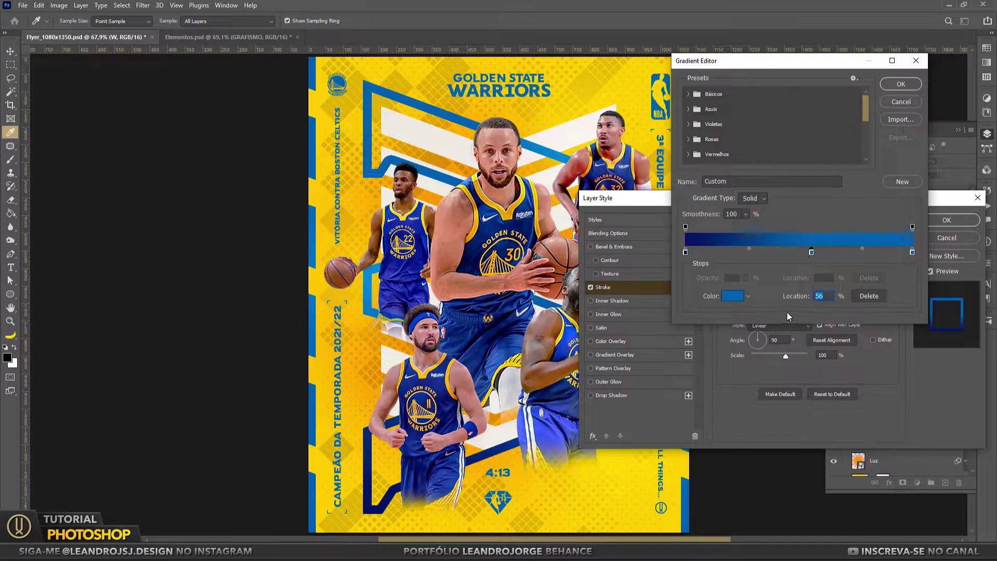
click(732, 296)
click(395, 222)
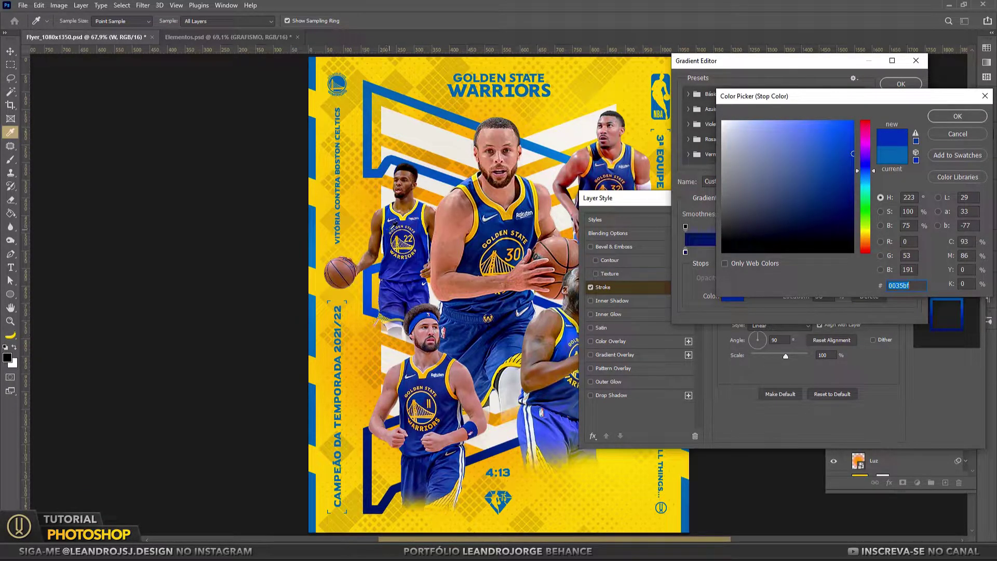
click(958, 116)
click(901, 84)
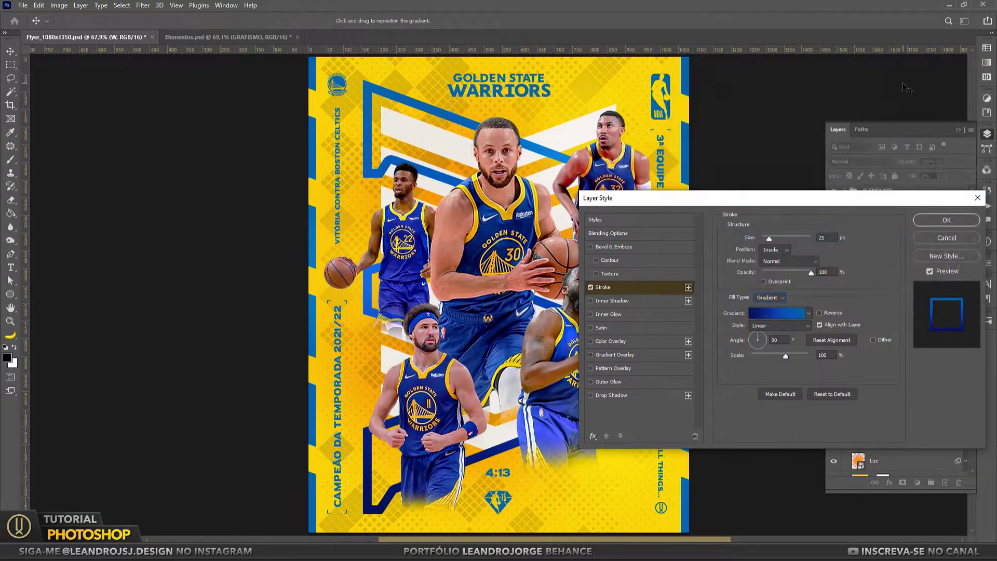
click(936, 220)
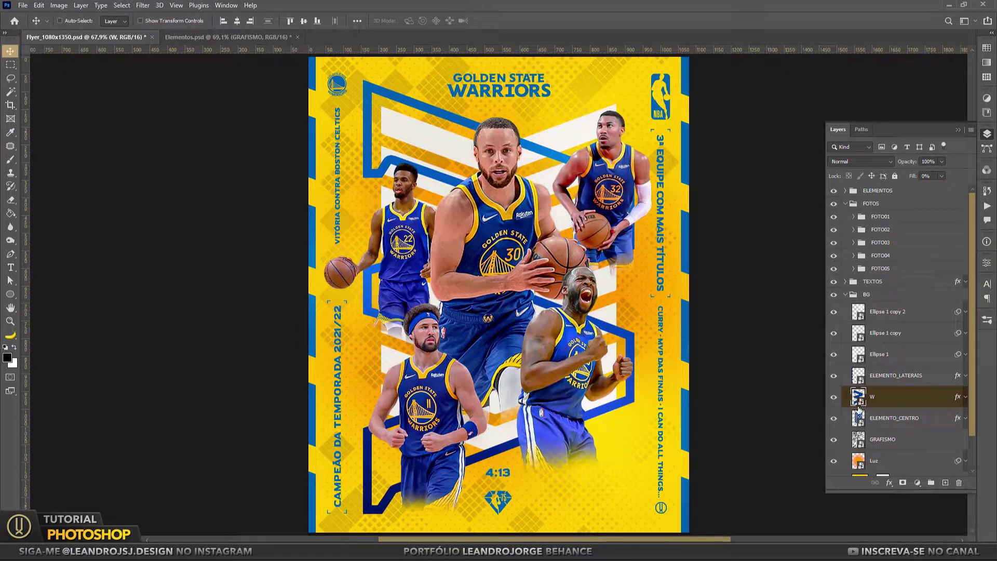
Group the three glow ellipse layers into a group named LUZES.
click(904, 355)
shift+click(906, 314)
key(ctrl+g)
double_click(882, 307)
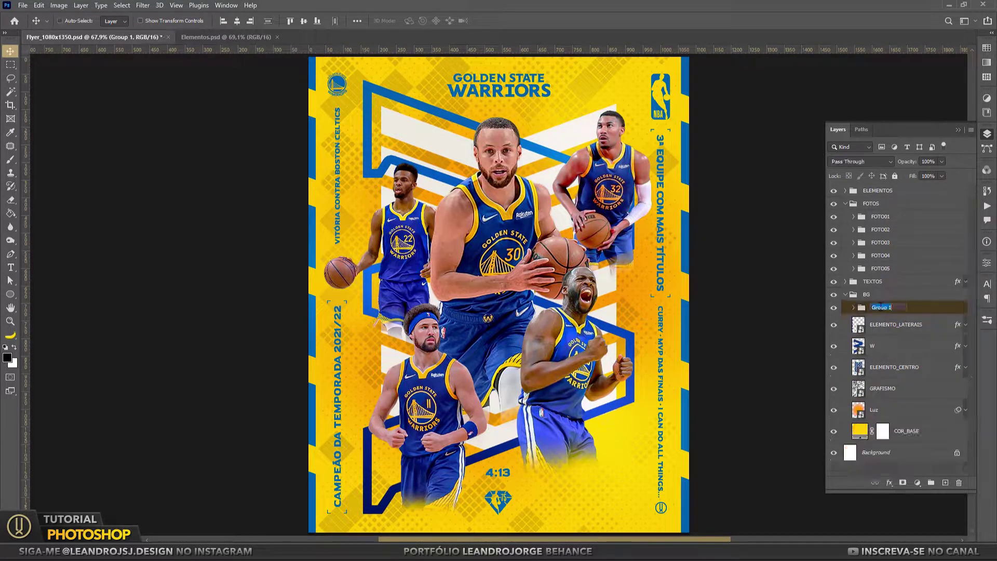
text(ZES)
key(Return)
Rename the glow layers inside LUZES to Luz.
click(854, 307)
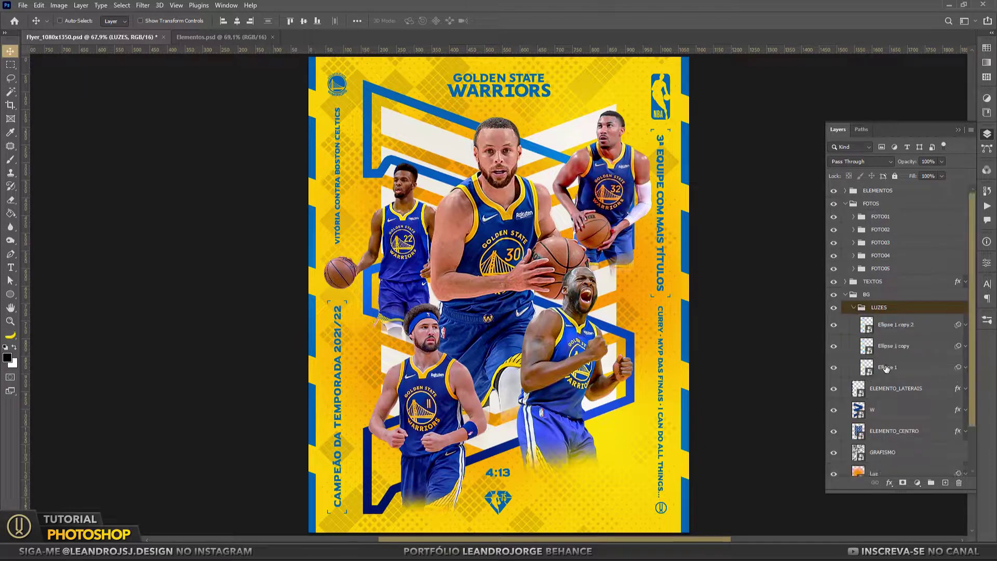
click(885, 367)
double_click(889, 347)
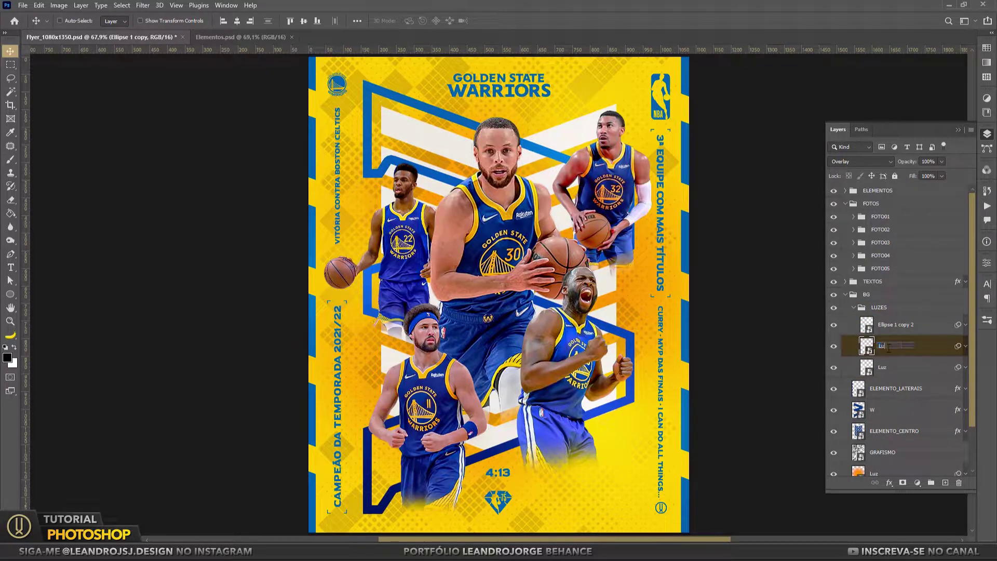
text(z)
key(Return)
double_click(886, 324)
text(Luz)
key(Return)
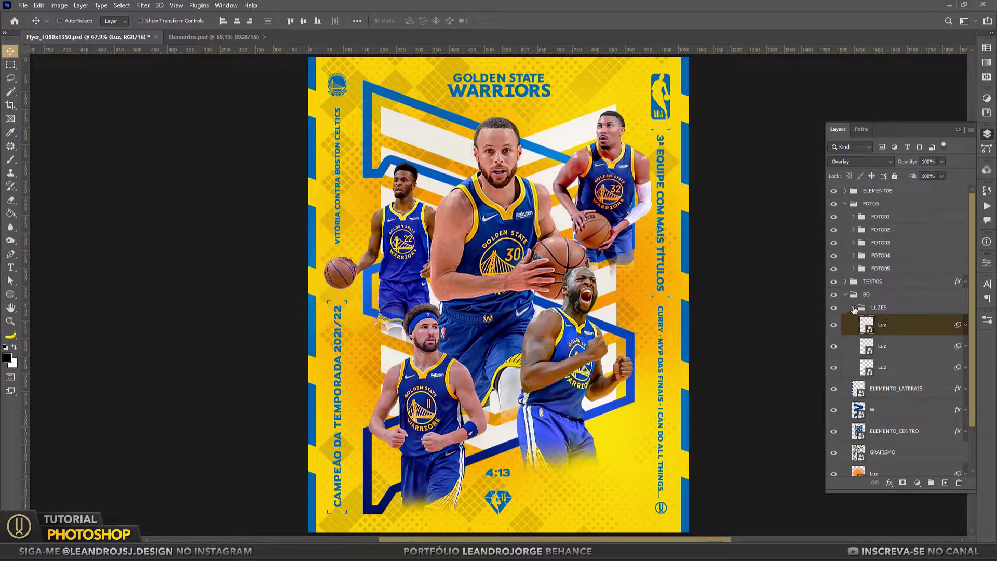
Collapse the LUZES, BG and FOTOS groups and select the TEXTOS group.
click(853, 308)
click(834, 308)
click(834, 308)
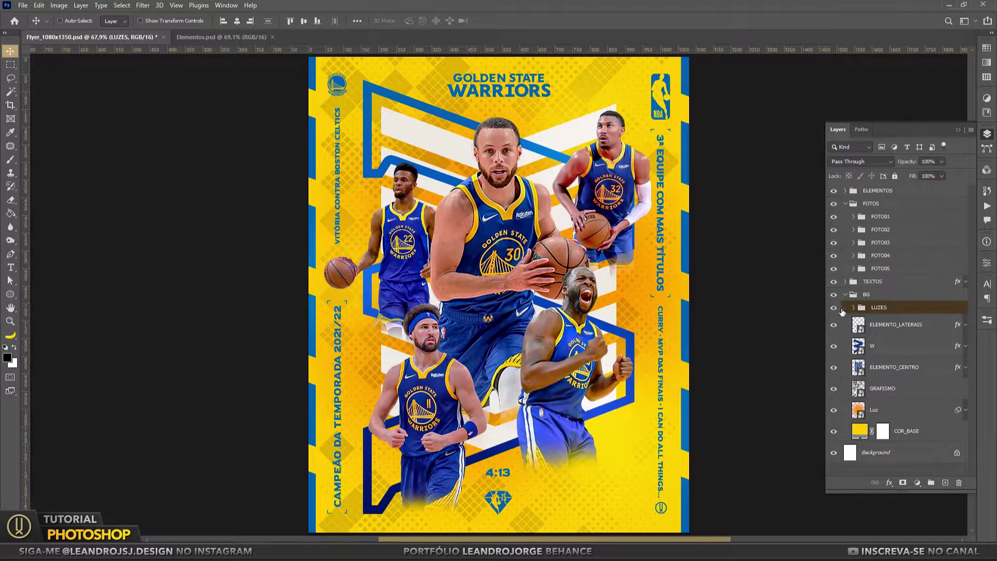
click(846, 294)
click(846, 204)
click(872, 217)
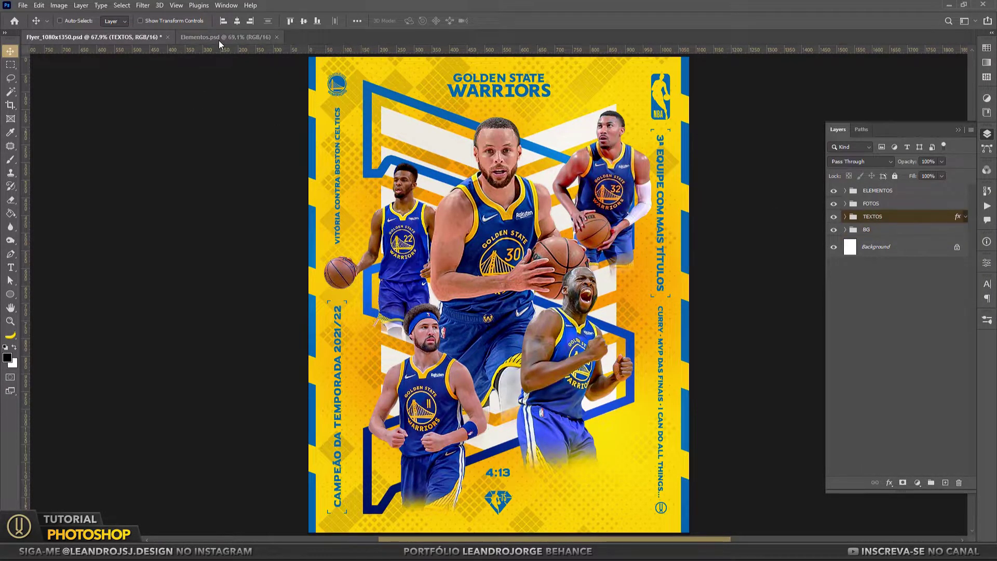
click(211, 37)
Bring the TEXTURA layer from Elementos into the flyer and set it to Color Dodge.
mouse_move(873, 215)
mouse_down()
mouse_move(183, 117)
mouse_move(468, 244)
mouse_up()
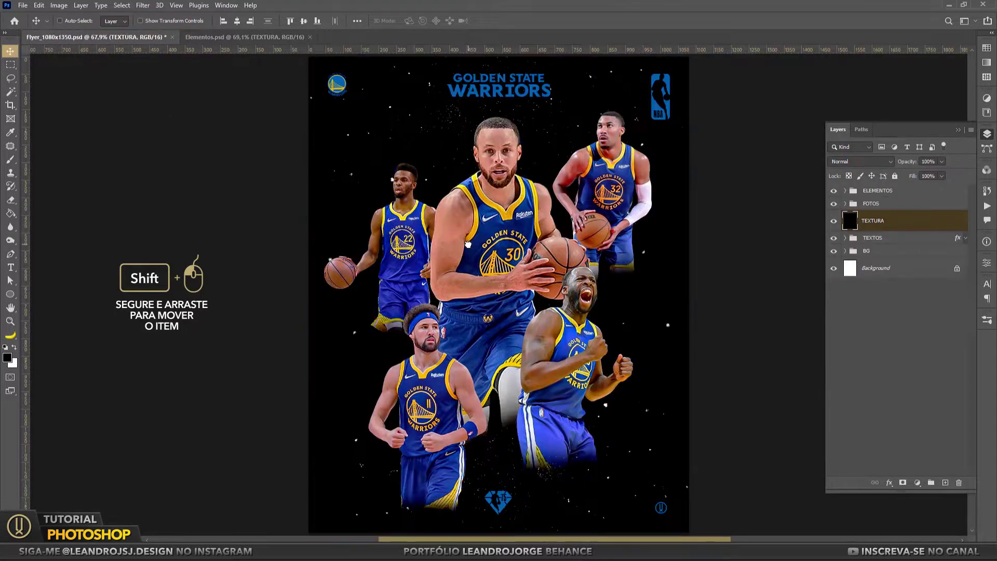
right_click(884, 223)
key(Escape)
click(860, 161)
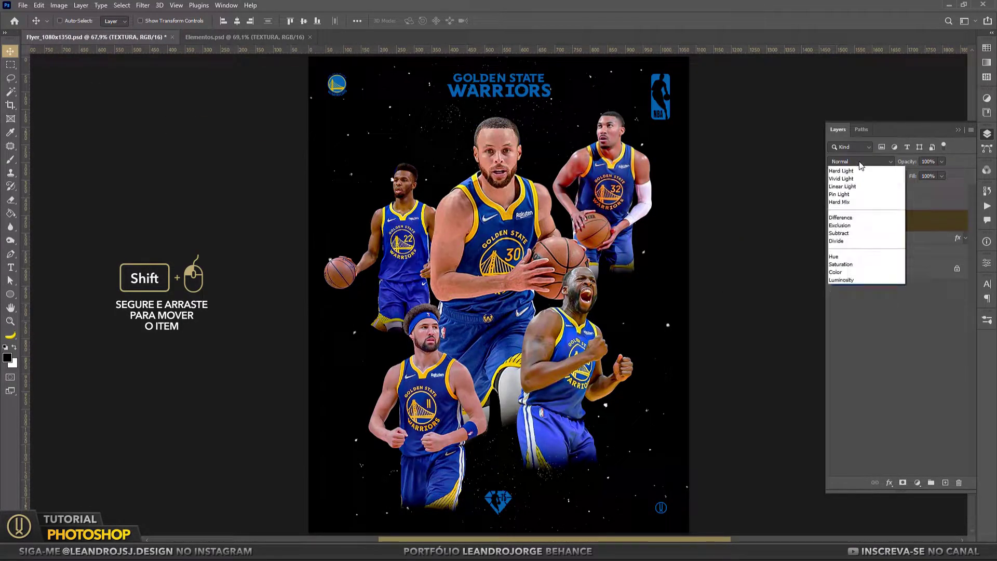
click(848, 256)
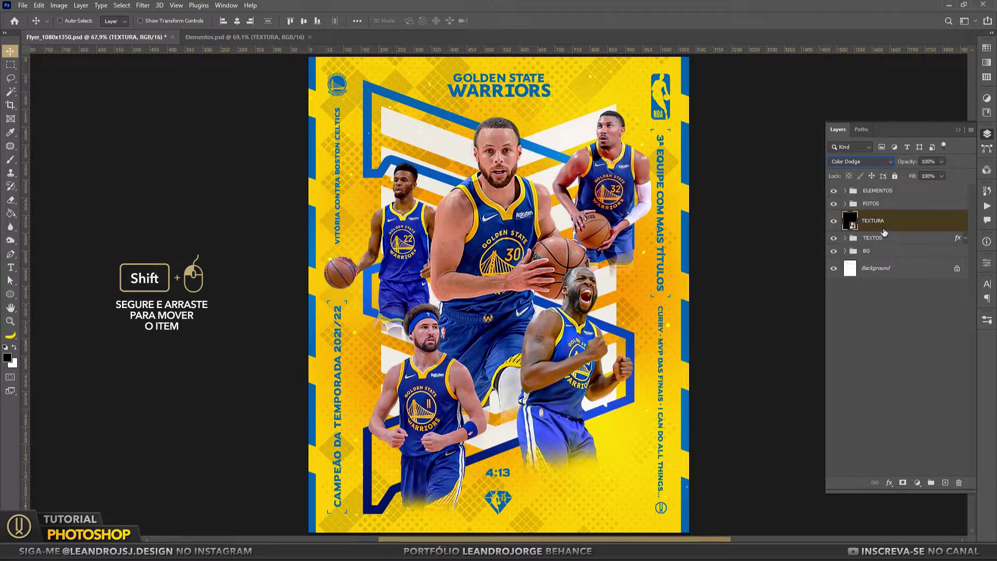
Add a layer mask to TEXTURA and pick a soft round brush.
click(903, 482)
key(b)
right_click(625, 193)
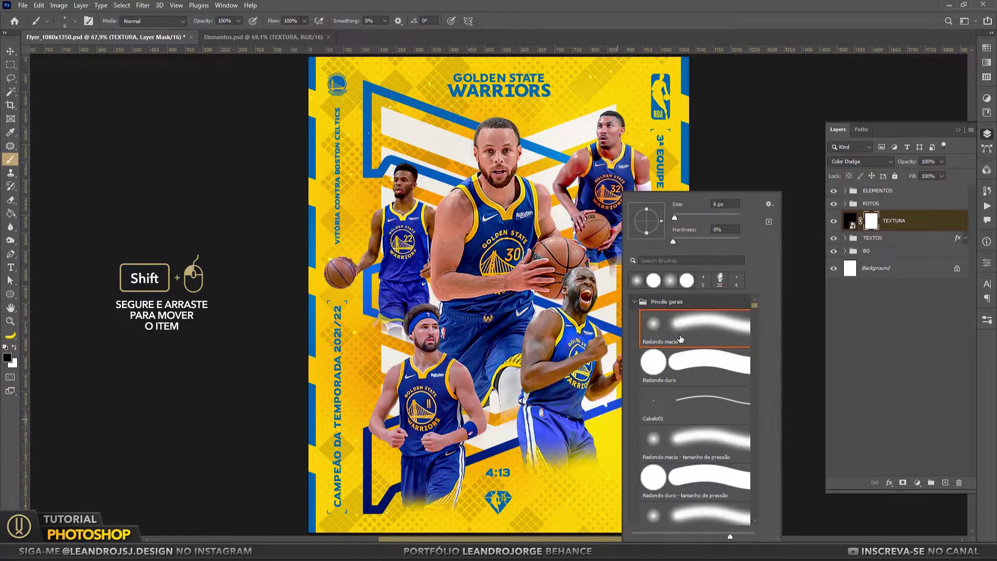
click(681, 339)
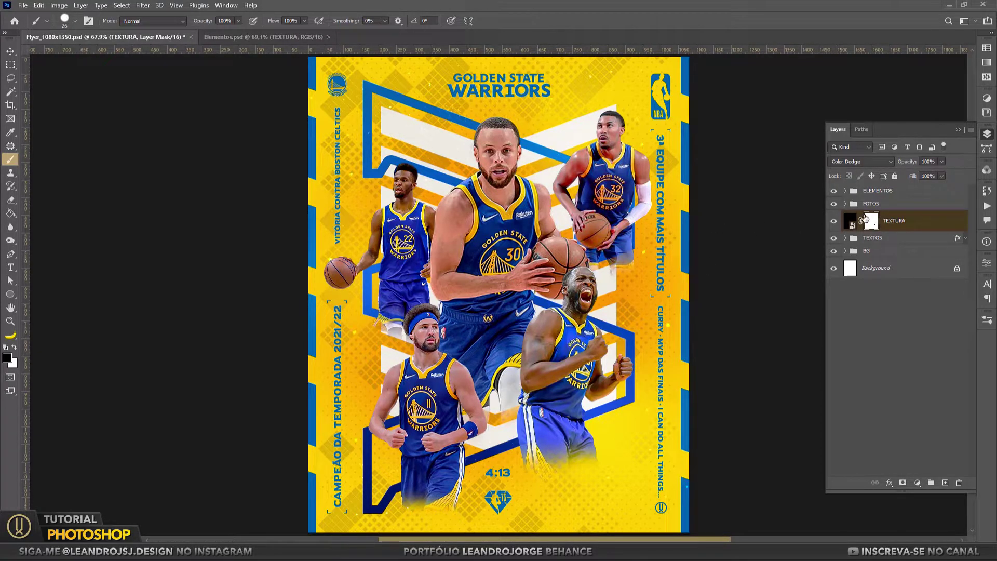
Copy the FILM NOISE layer from Elementos.psd into the flyer, then close Elementos without saving.
click(833, 221)
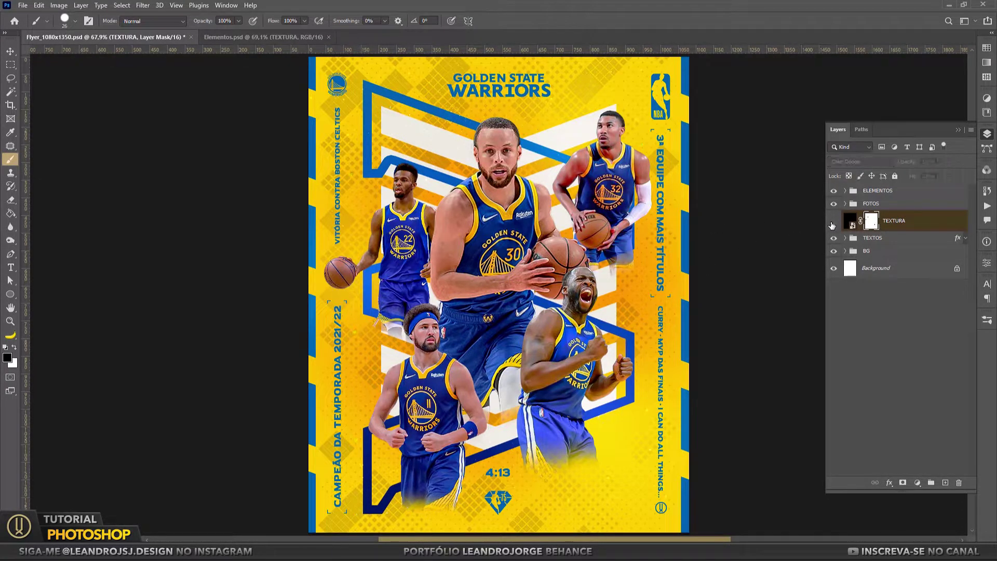
click(249, 37)
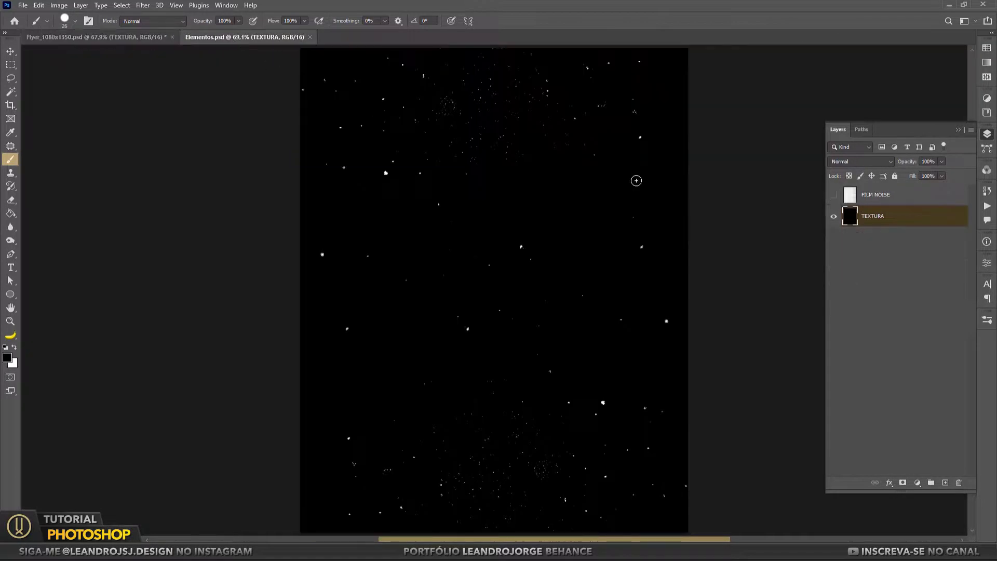
click(833, 216)
click(834, 195)
drag(877, 194, 540, 224)
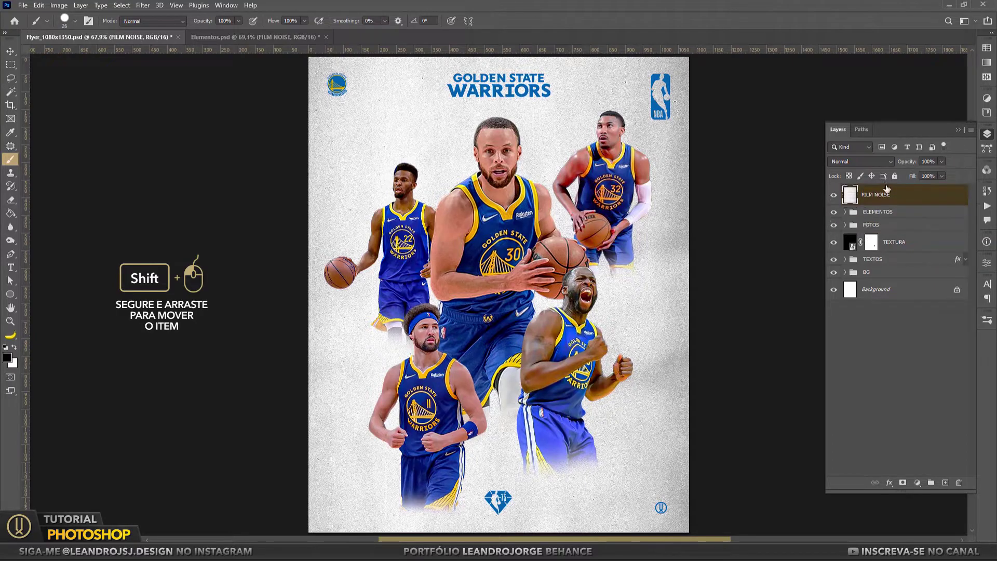
click(326, 36)
click(499, 203)
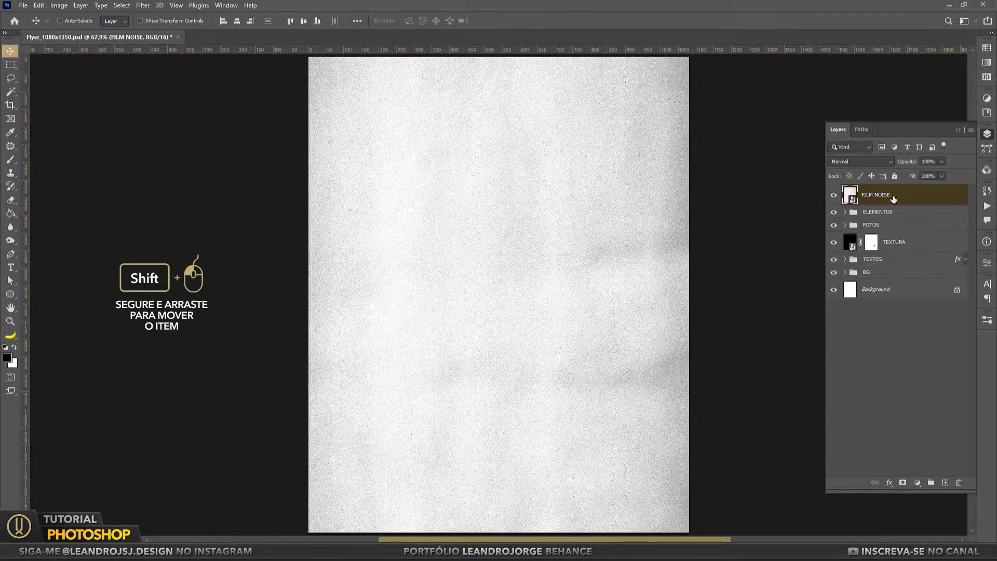
Set the FILM NOISE layer to Linear Burn blending at 70% opacity.
click(861, 161)
click(851, 218)
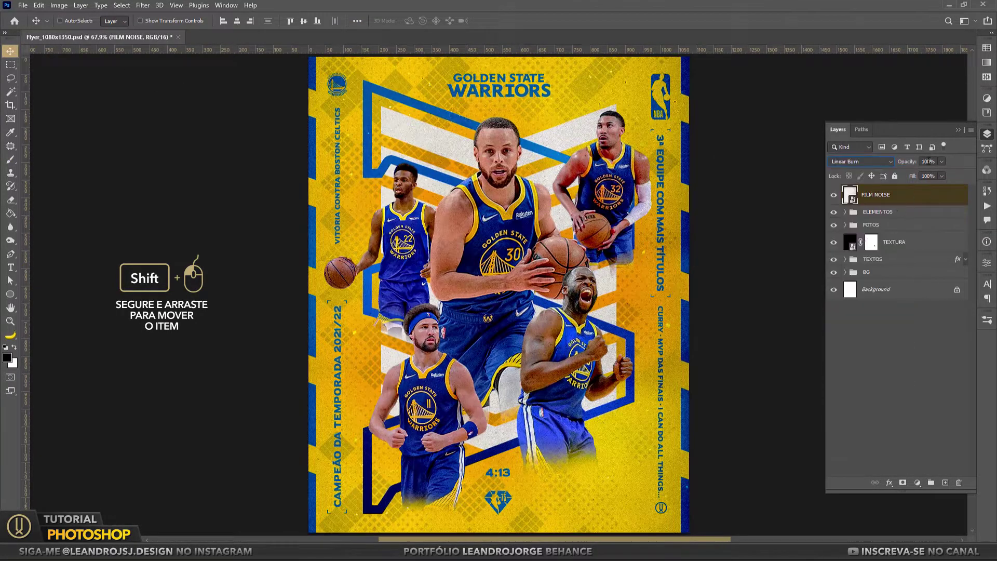
click(929, 161)
text(70)
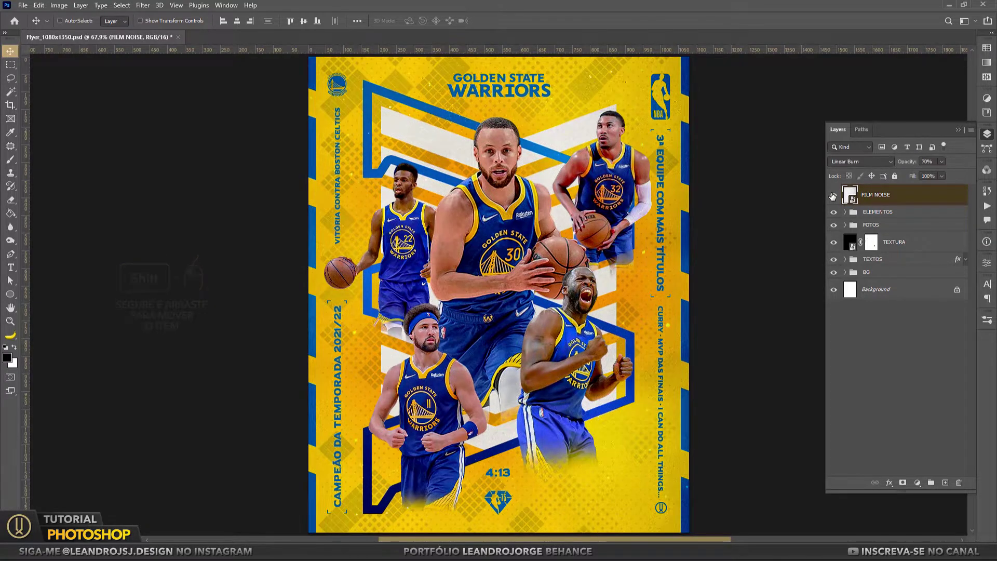
scroll(618, 209, up, 3)
scroll(769, 251, down, 2)
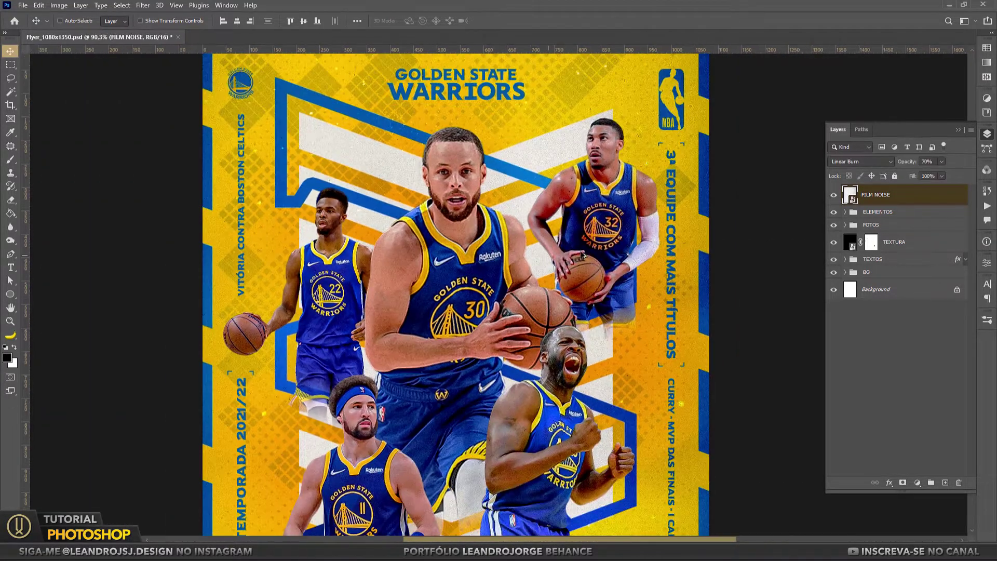
Toggle FILM NOISE off and on to compare, then fit the flyer in the window.
click(834, 196)
click(10, 321)
right_click(396, 278)
click(410, 284)
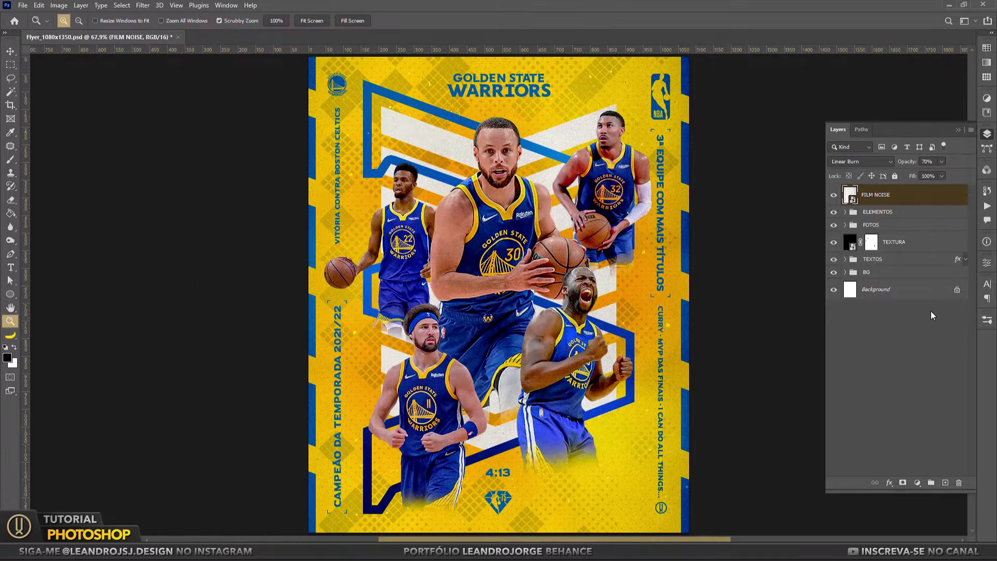
Add a Color Dodge outer glow to the ELEMENTO_CENTRO layer in the BG group.
click(846, 272)
click(894, 344)
right_click(894, 344)
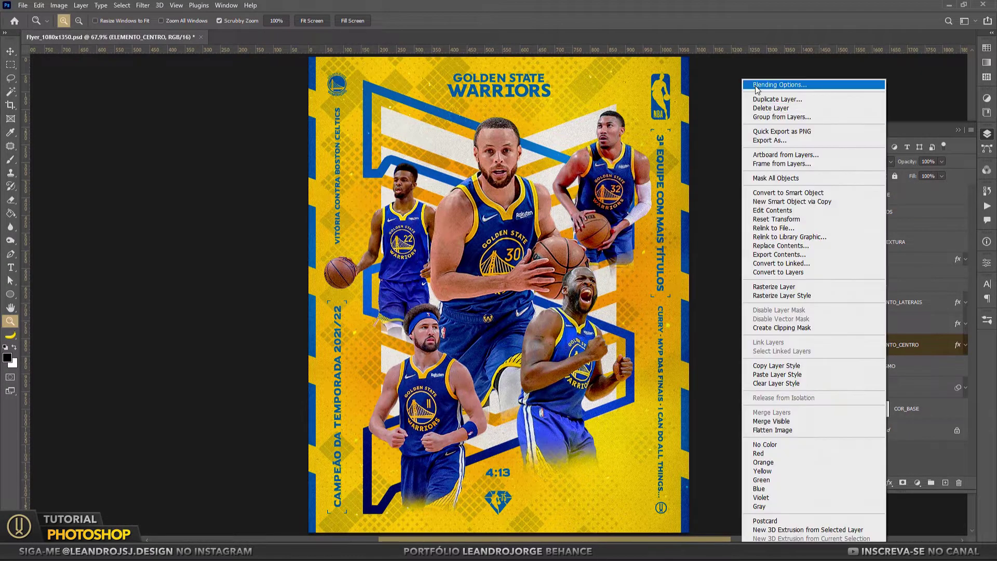
click(769, 82)
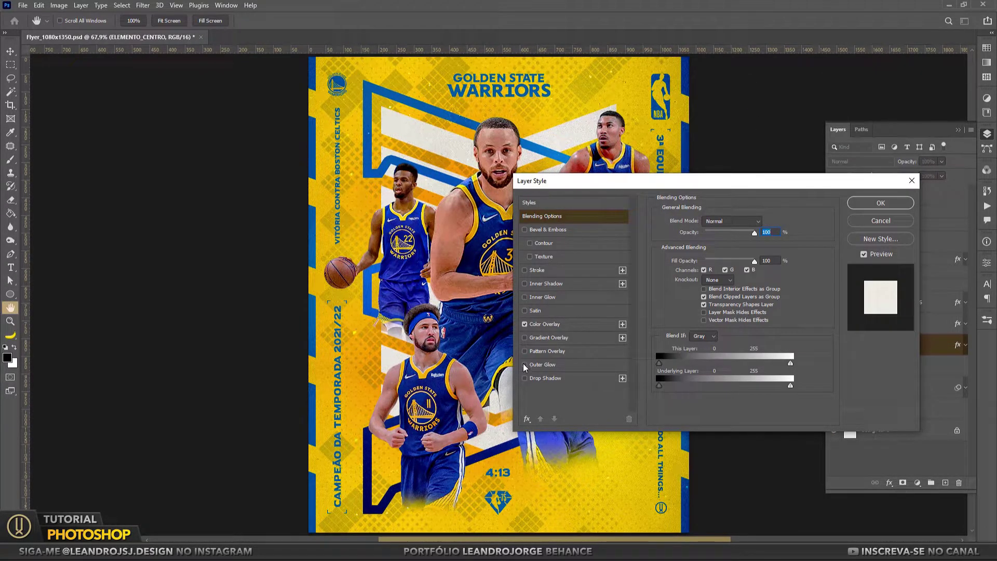
click(542, 365)
click(722, 221)
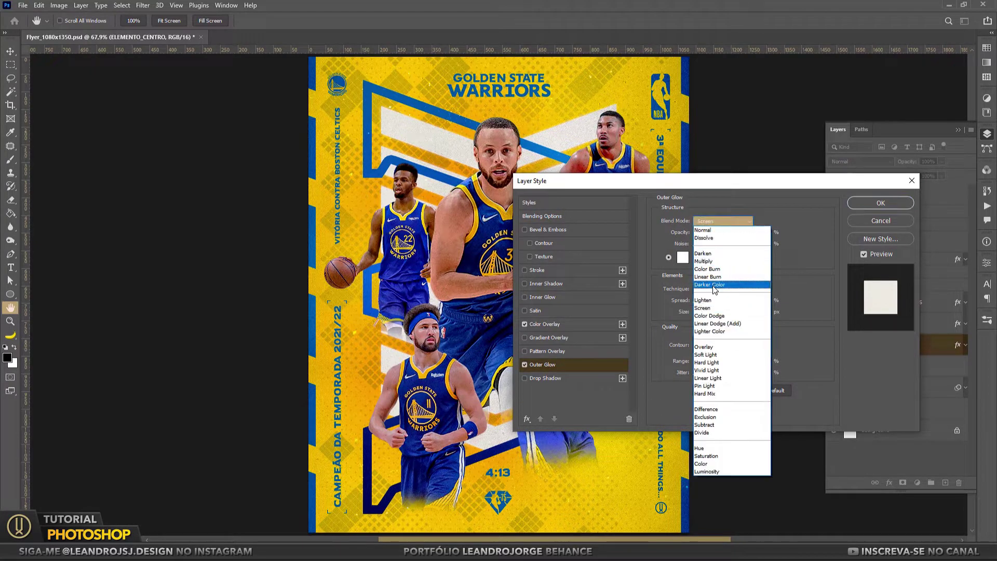
click(716, 316)
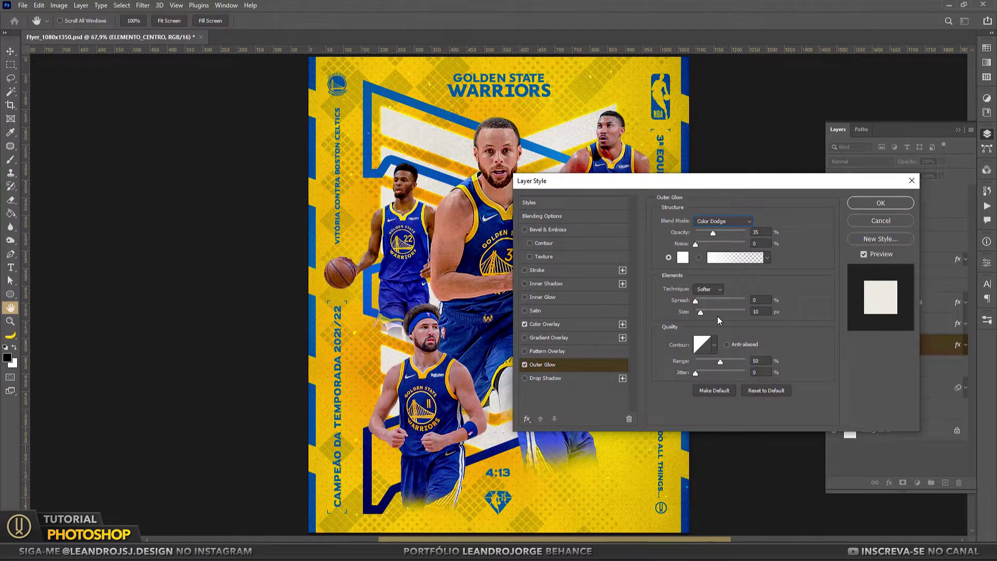
Set the glow to 13% opacity, 24 px size and 29% range, and apply it.
click(763, 232)
text(0)
click(751, 309)
text(25)
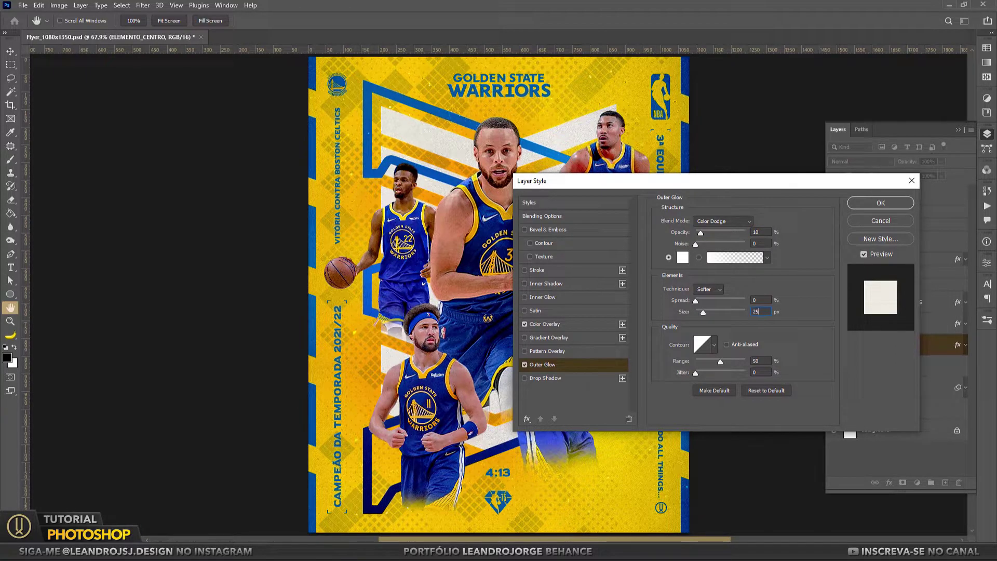
drag(719, 364, 706, 360)
drag(710, 360, 709, 359)
drag(703, 312, 706, 312)
drag(700, 233, 704, 235)
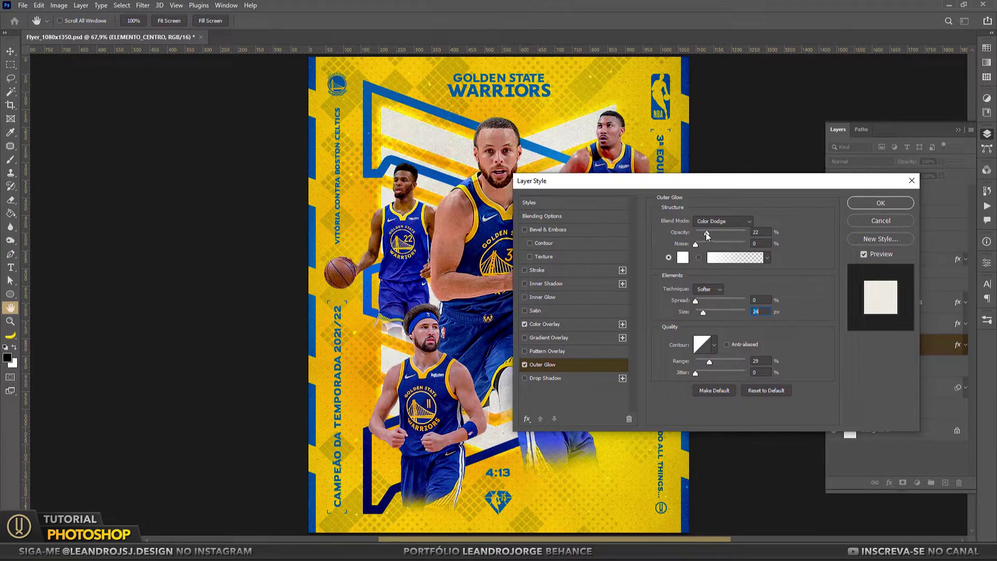
text(1)
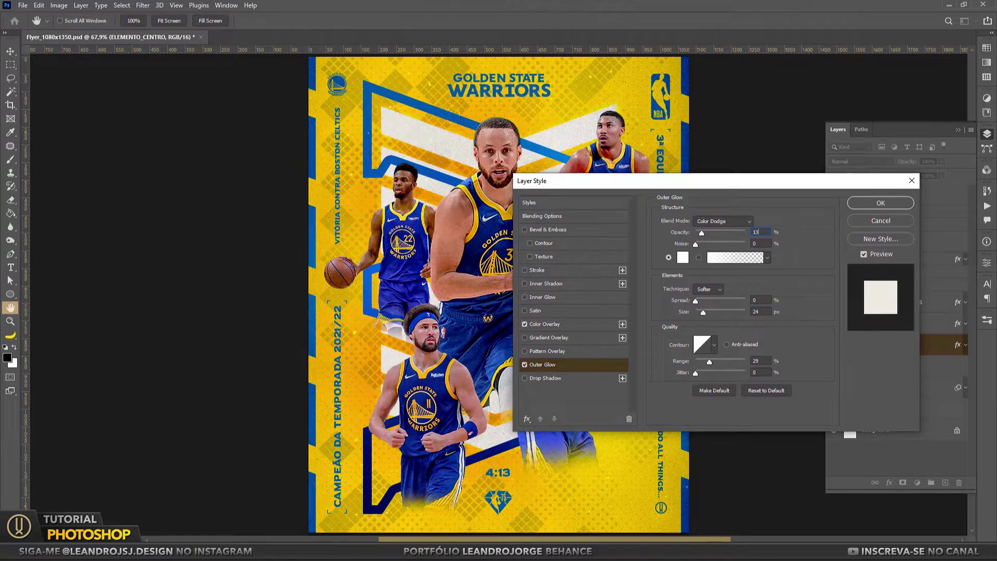
text(3)
click(879, 204)
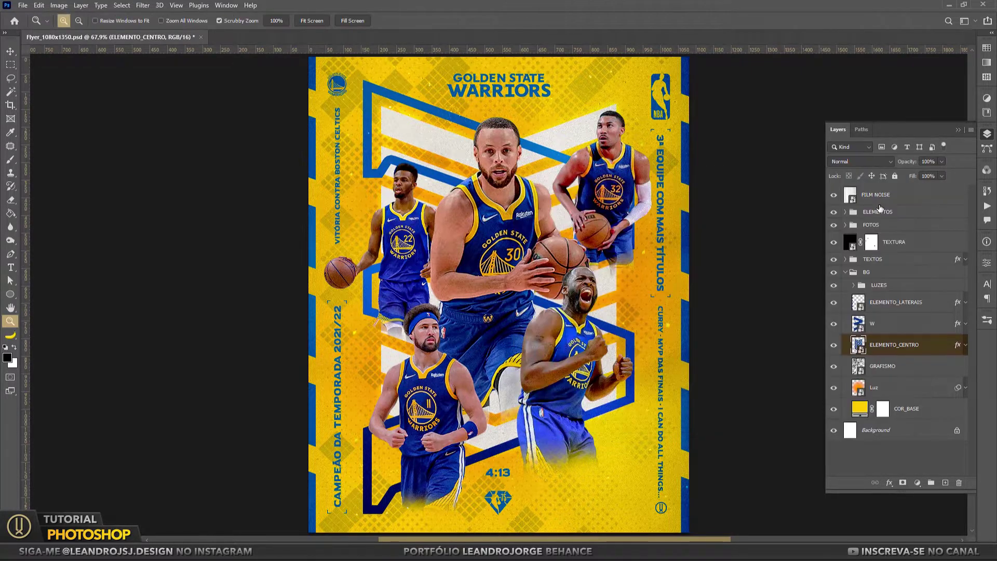
Zoom in to inspect the glow, fit the flyer back in the window, and switch to the Move tool.
click(456, 188)
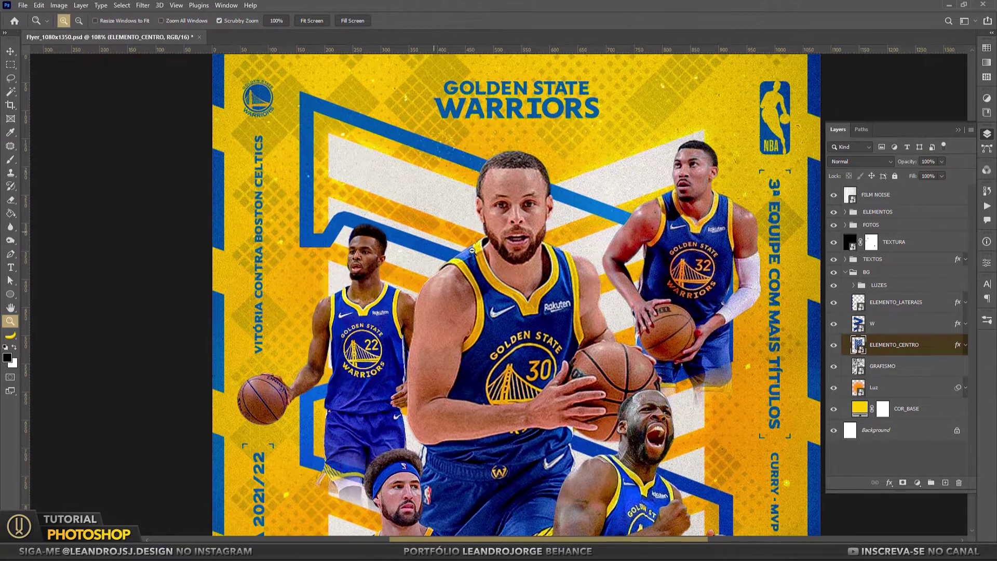
right_click(474, 251)
click(488, 259)
click(11, 53)
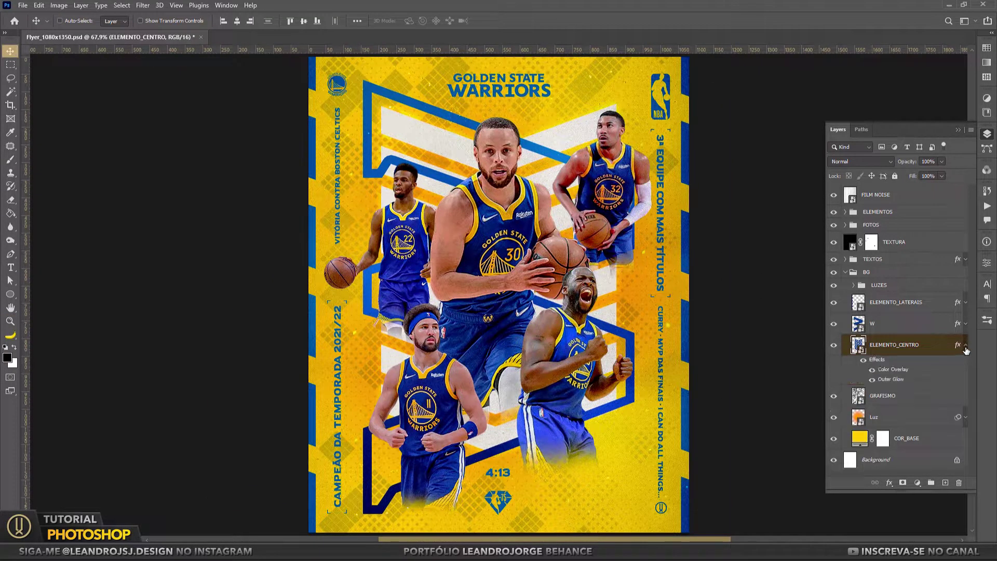
Open the layer style settings for Jogador03 inside FOTOS > FOTO03.
click(845, 272)
click(883, 225)
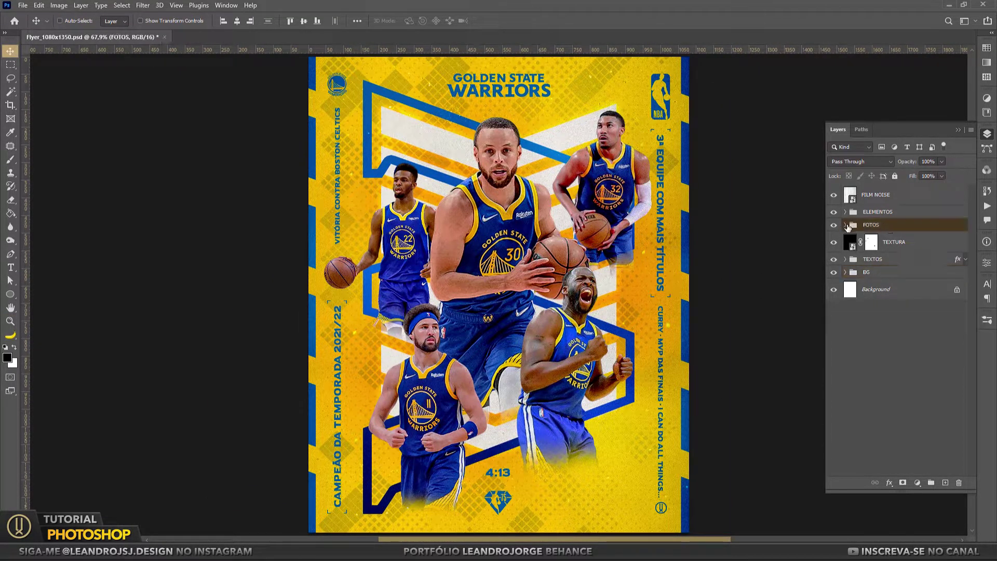
click(845, 225)
click(833, 263)
click(833, 263)
right_click(899, 281)
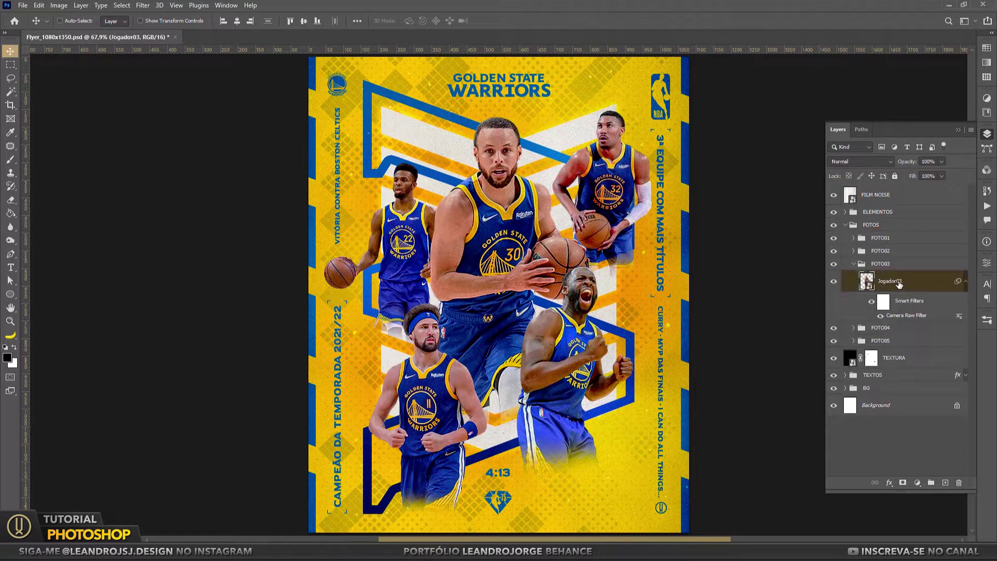
click(795, 85)
drag(253, 202, 540, 198)
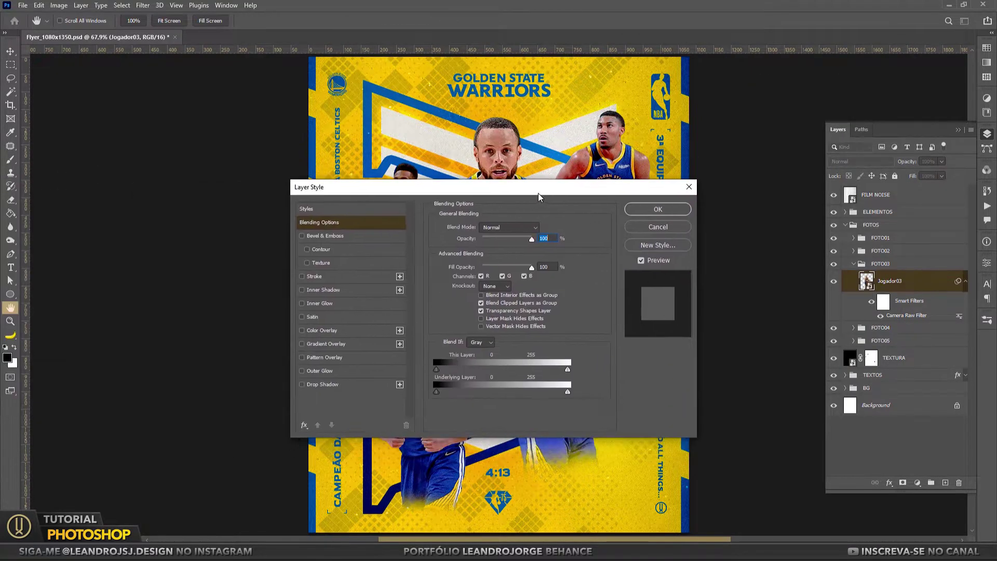
Add a Screen outer glow at 29% opacity, 76 px size and 50% range.
click(312, 372)
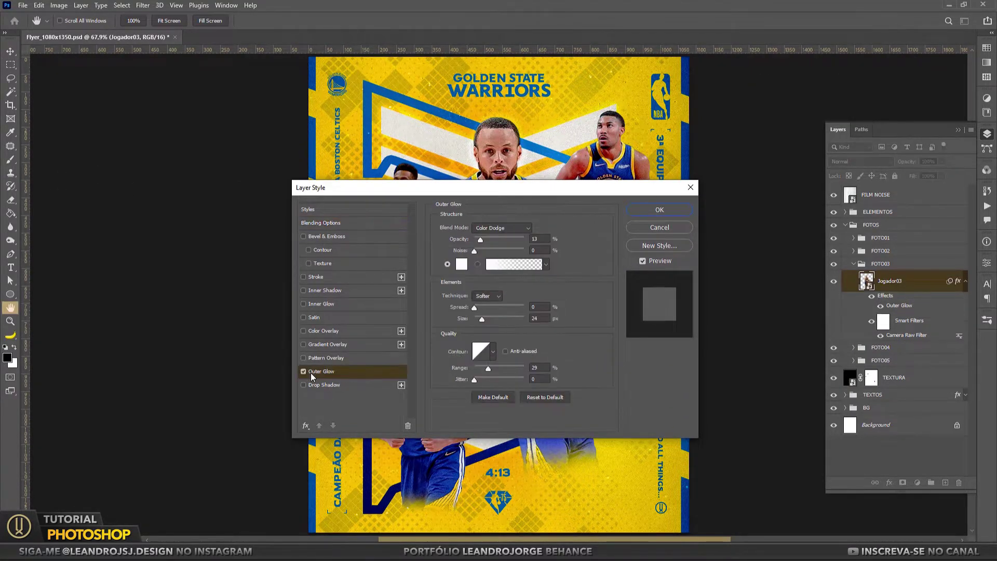
double_click(540, 238)
text(29)
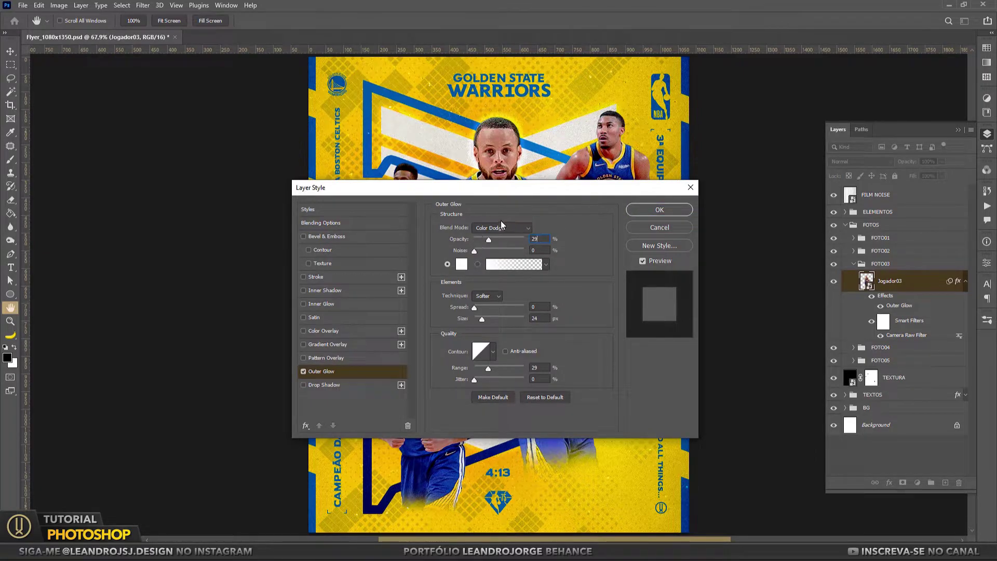
click(502, 228)
click(487, 318)
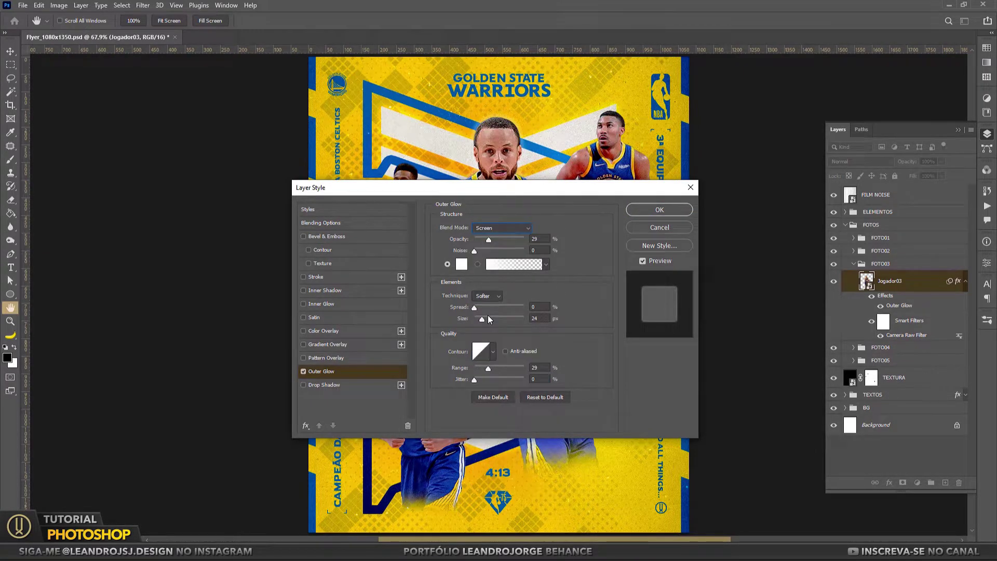
text(76)
key(shift+Tab)
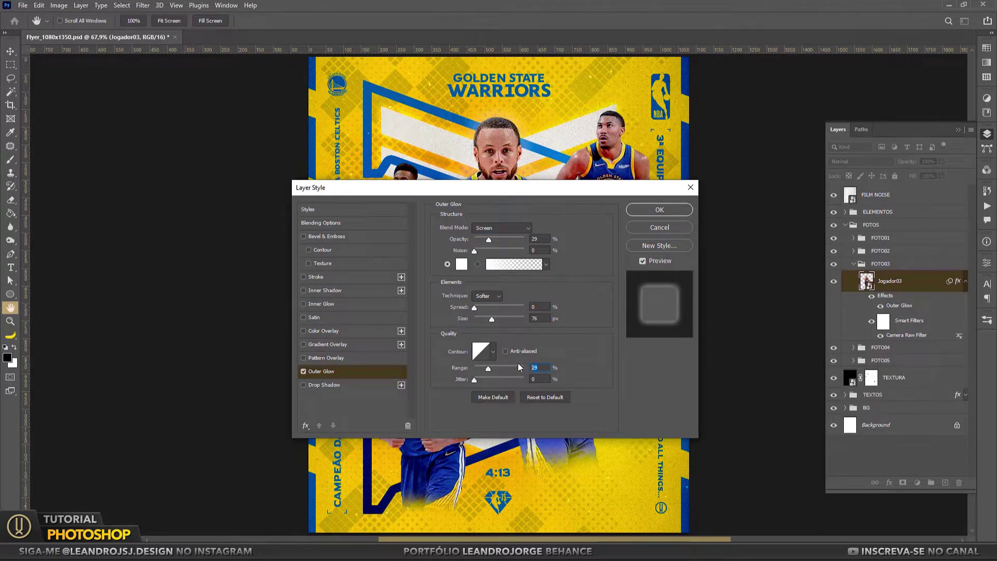
text(50)
drag(363, 187, 133, 224)
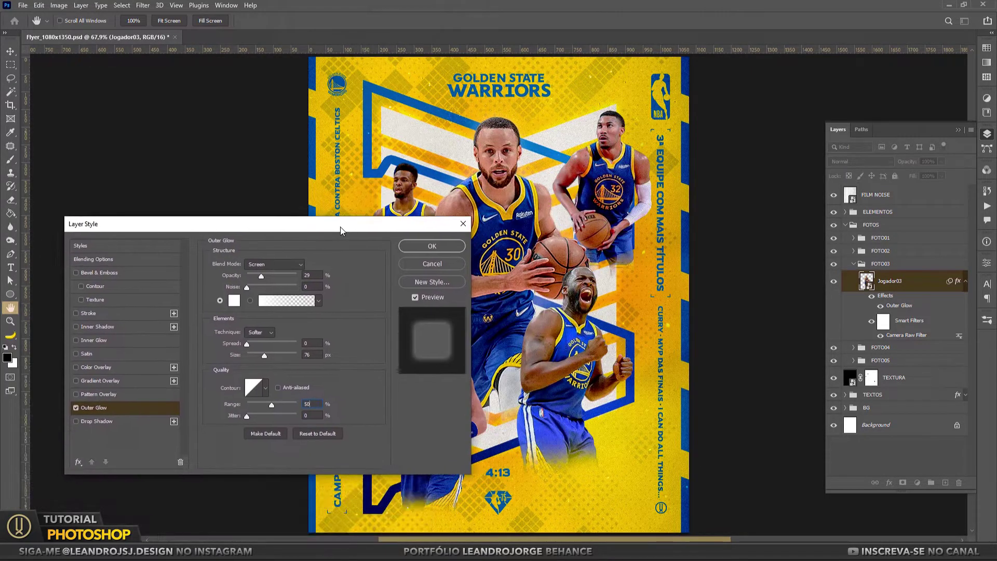
drag(351, 225, 579, 164)
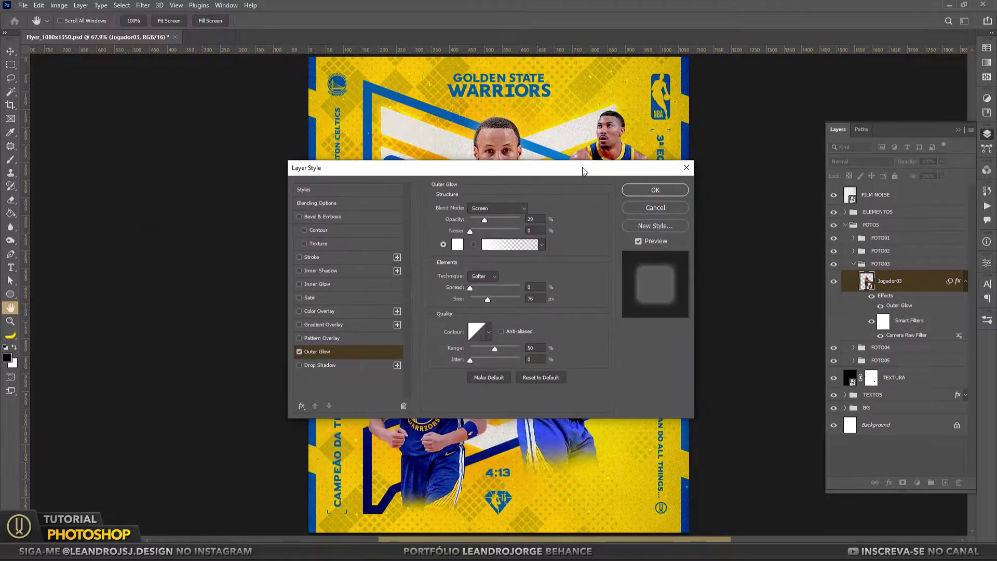
click(657, 193)
Give Jogador01 an outer glow at 30% opacity.
click(854, 264)
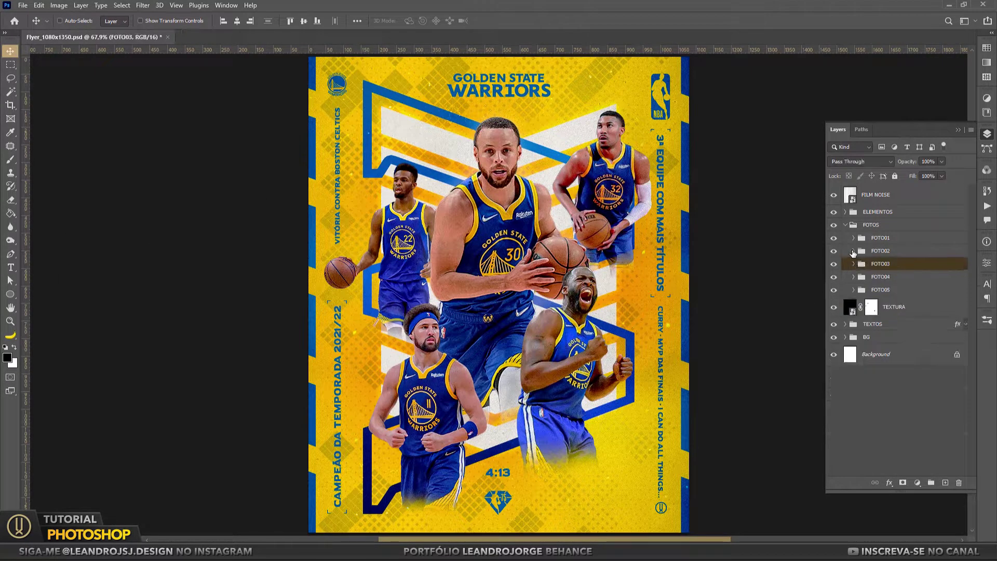
click(854, 238)
right_click(896, 255)
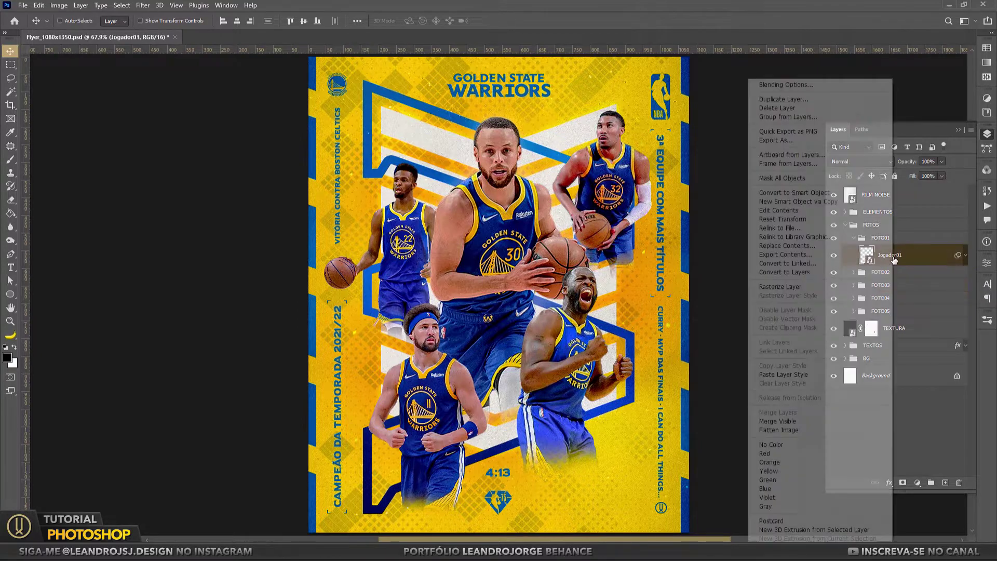
click(779, 85)
drag(362, 194, 415, 214)
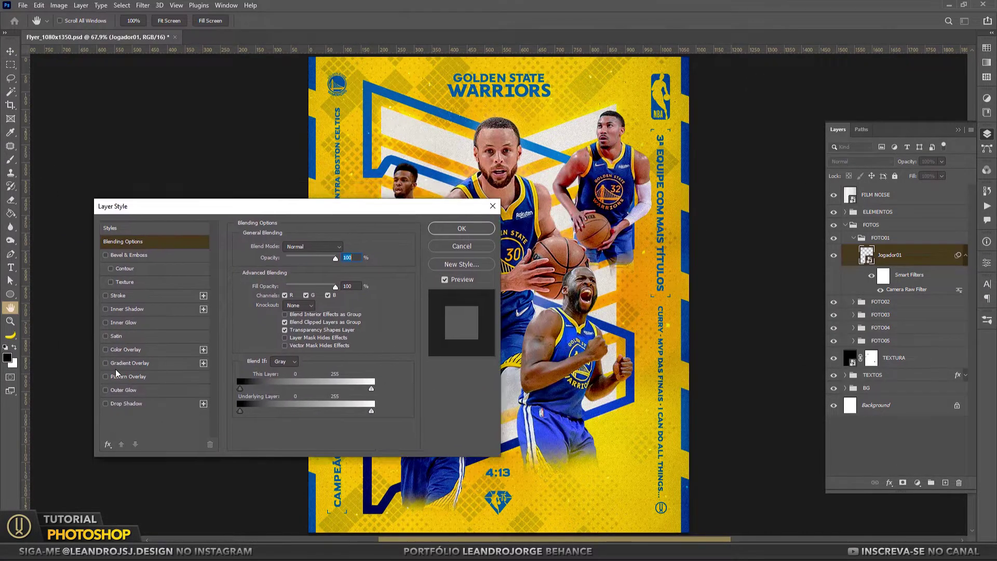
click(136, 390)
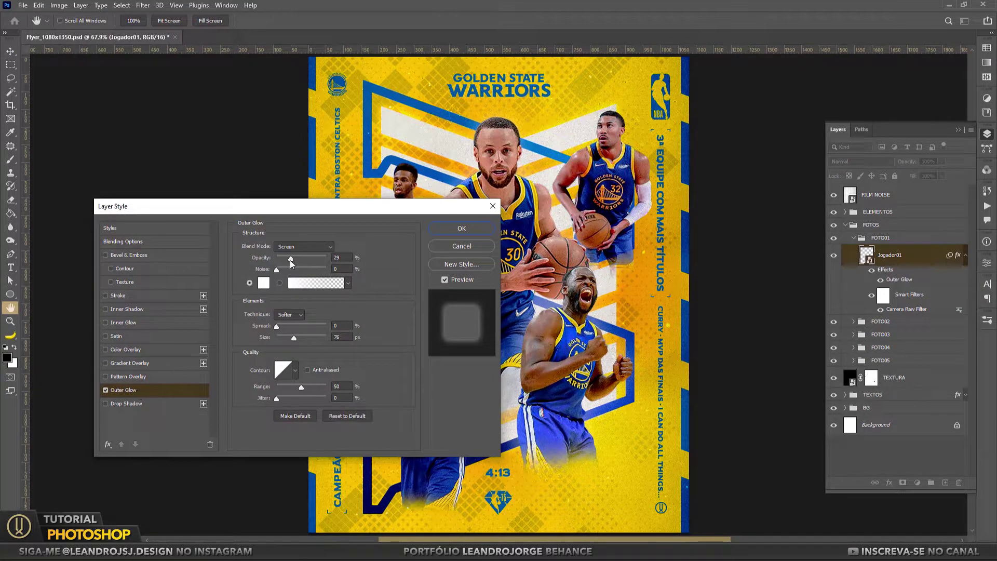
drag(292, 260, 297, 259)
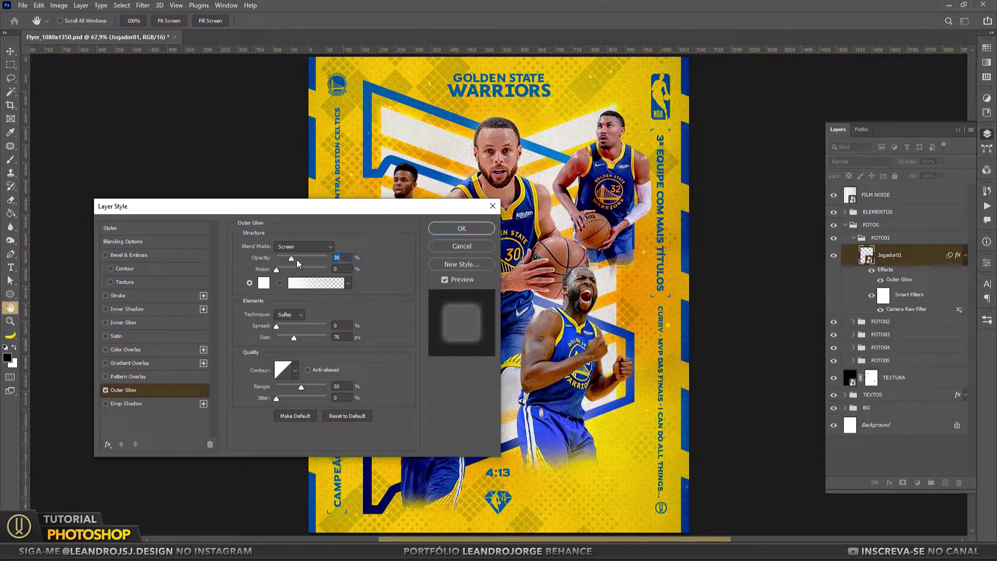
click(477, 228)
Add an outer glow with a reduced size to Jogador02.
click(854, 239)
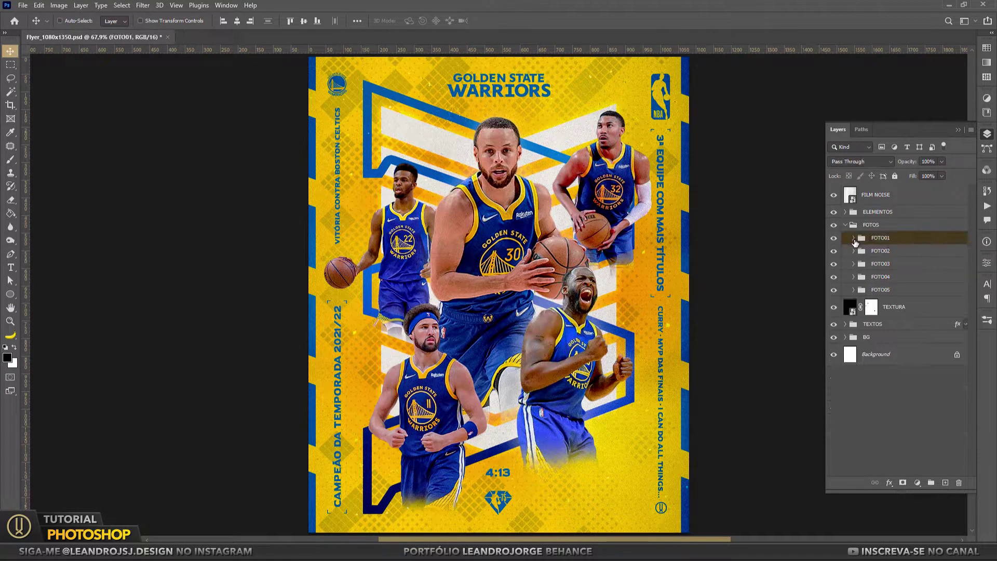
click(853, 251)
right_click(908, 267)
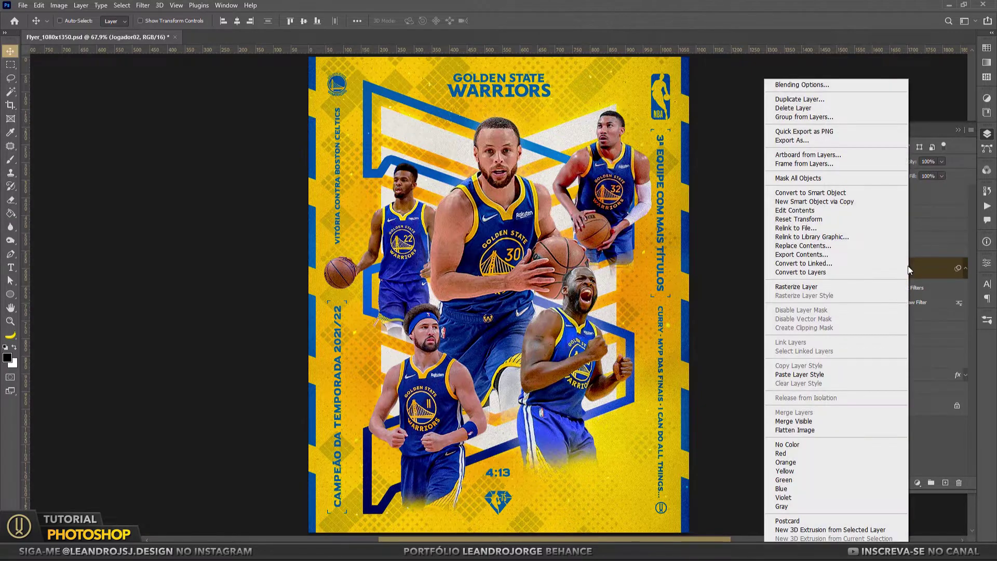
key(Escape)
right_click(919, 273)
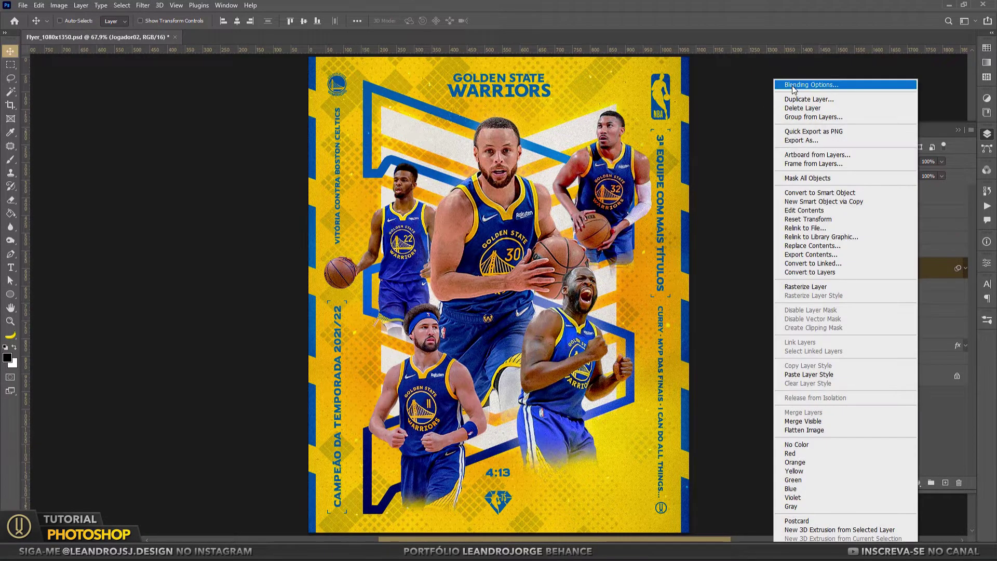
click(810, 88)
click(105, 390)
drag(156, 206, 566, 76)
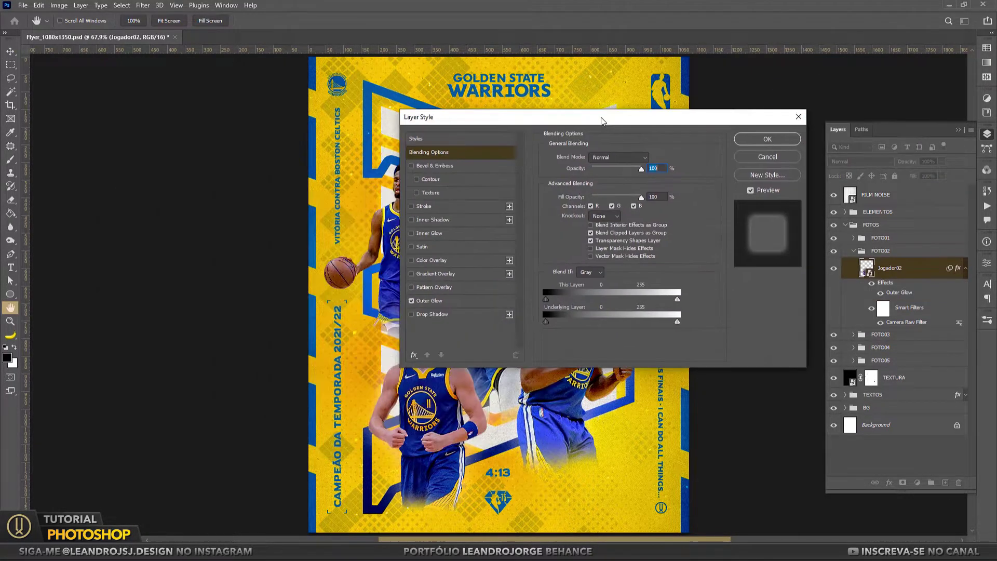
click(592, 262)
drag(705, 208, 697, 207)
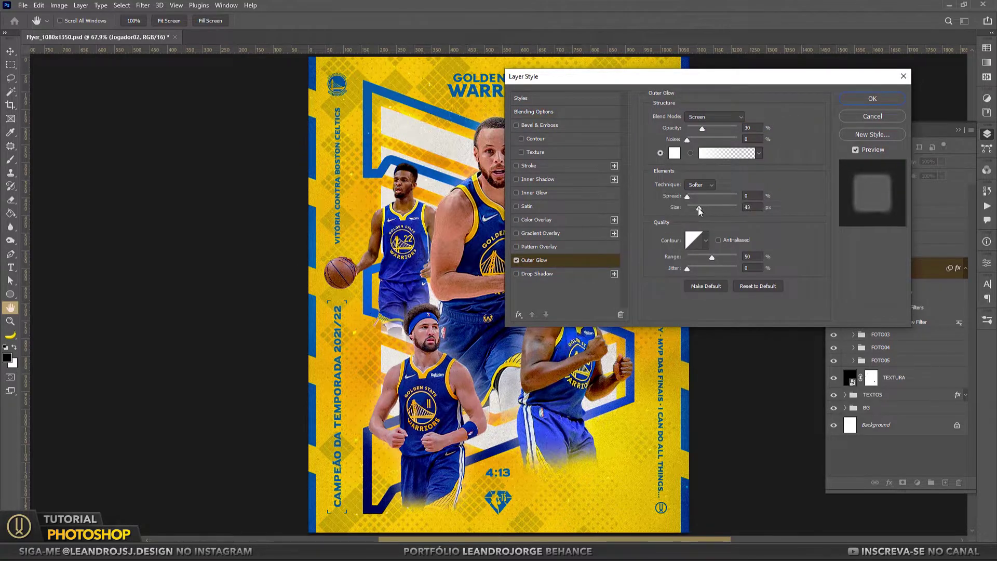
click(872, 98)
click(965, 272)
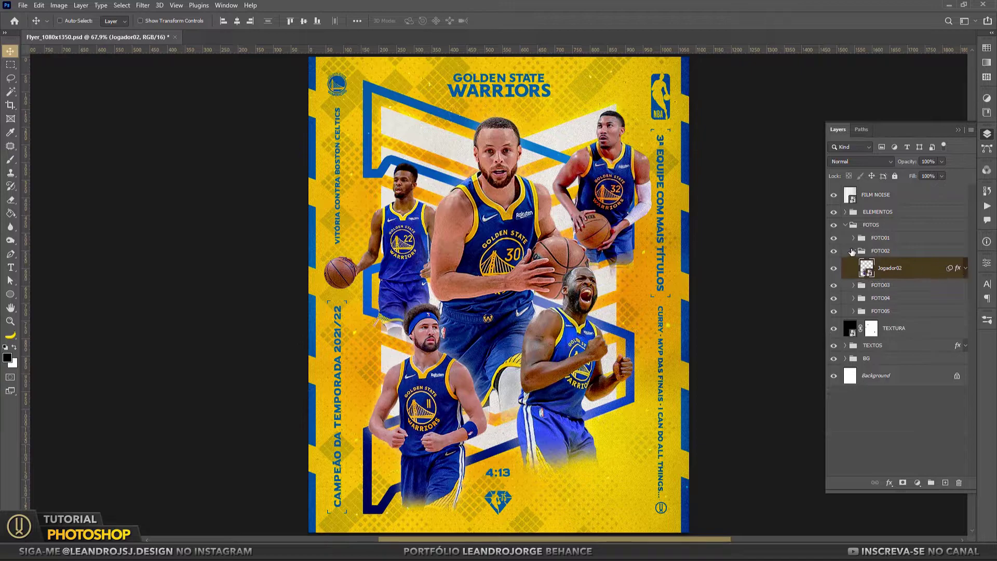
Give Jogador04 an outer glow at 28% opacity and 24 px size.
click(853, 251)
click(853, 277)
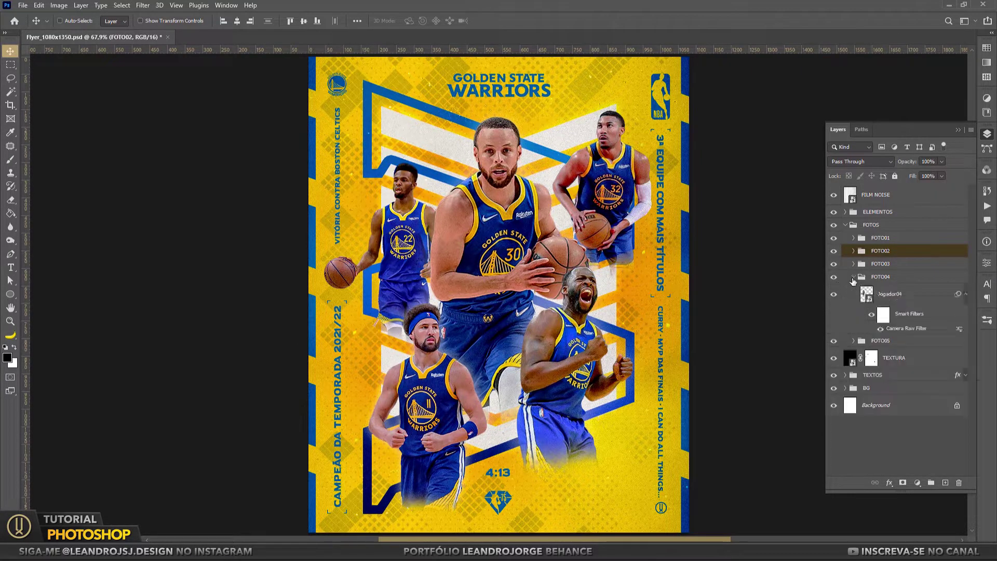
right_click(900, 297)
click(790, 83)
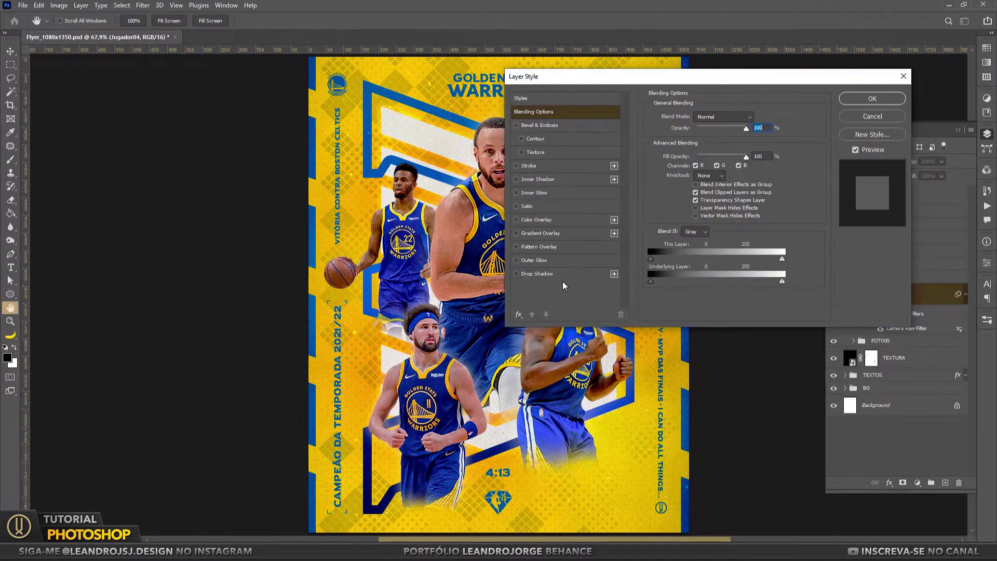
click(535, 261)
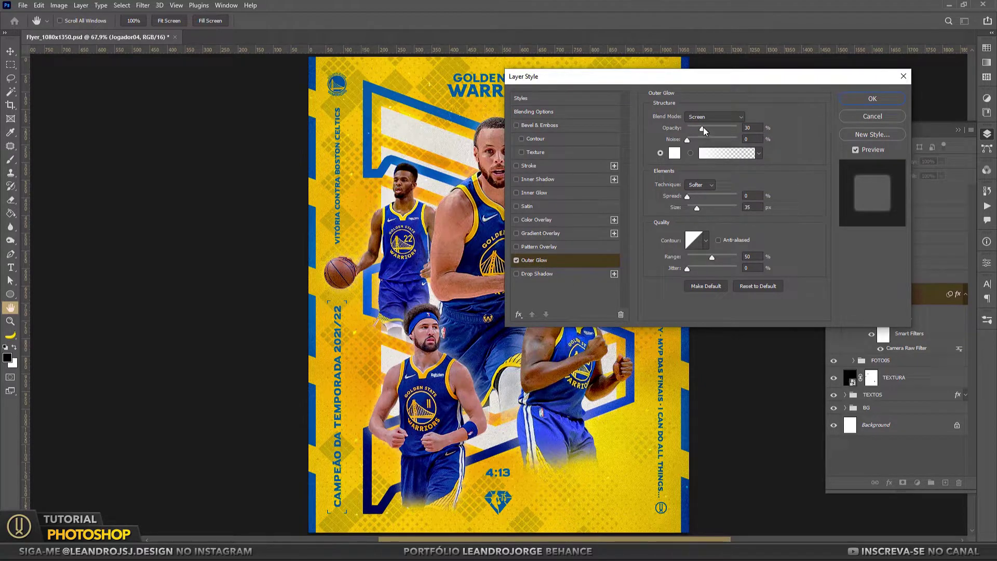
drag(702, 128, 700, 128)
drag(698, 210, 696, 208)
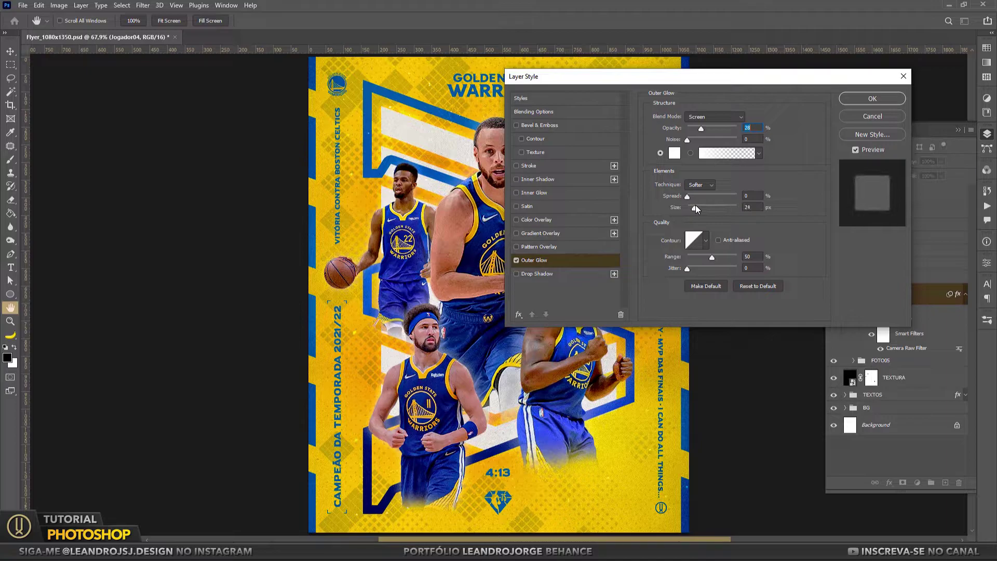
click(854, 99)
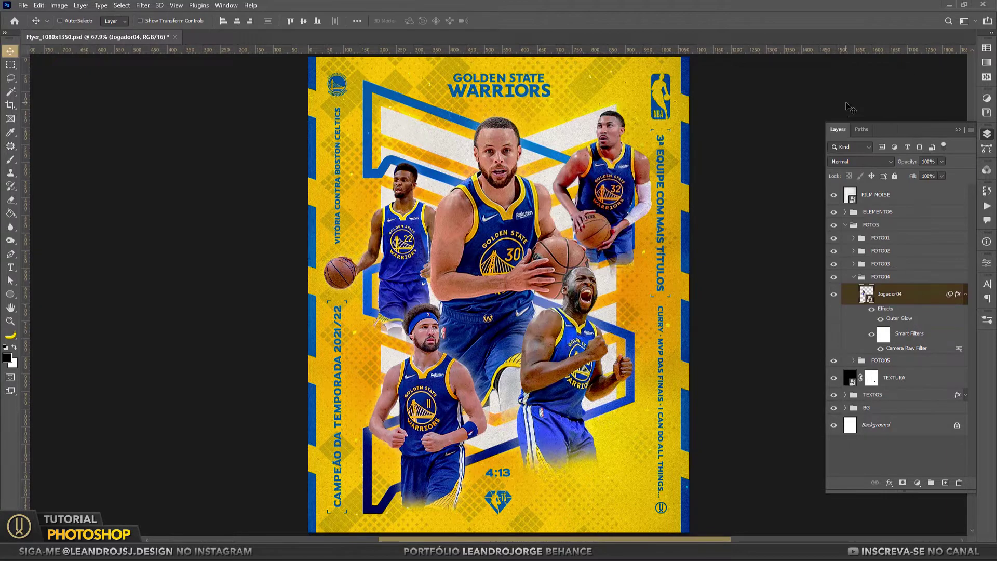
Give Jogador05 a Screen outer glow at 38% opacity and 32 px size.
click(854, 277)
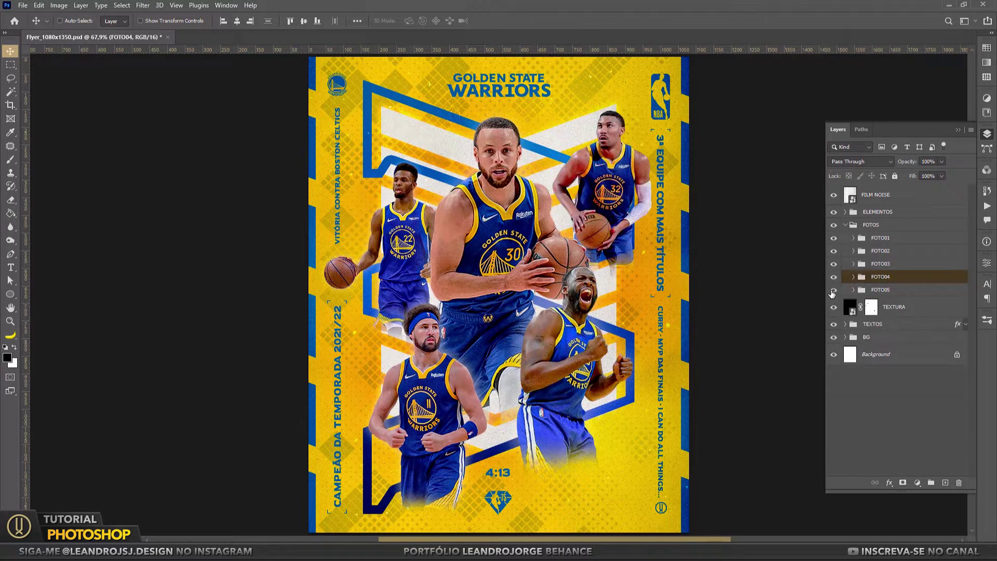
click(855, 290)
right_click(892, 350)
click(886, 84)
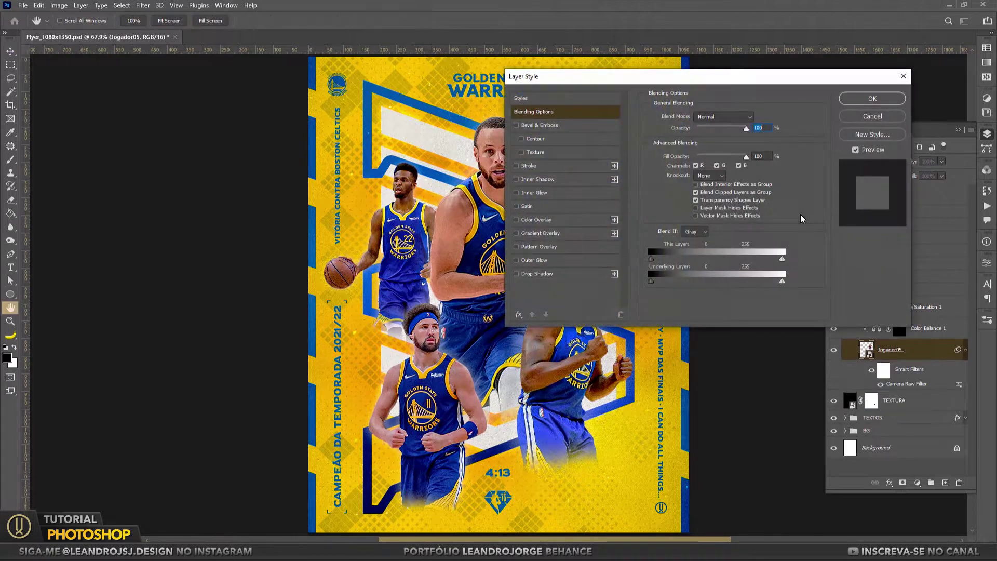
drag(581, 218, 554, 213)
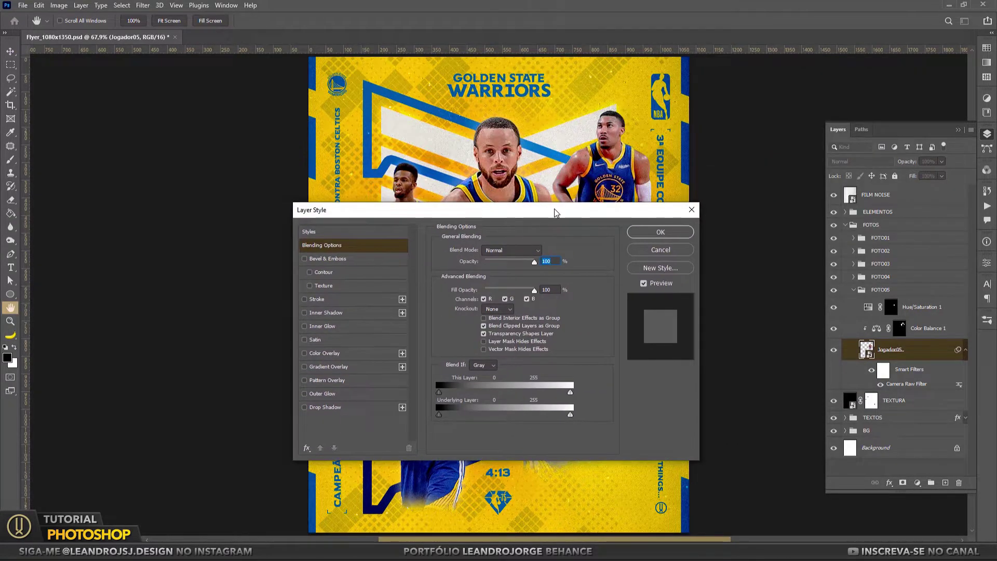
click(335, 394)
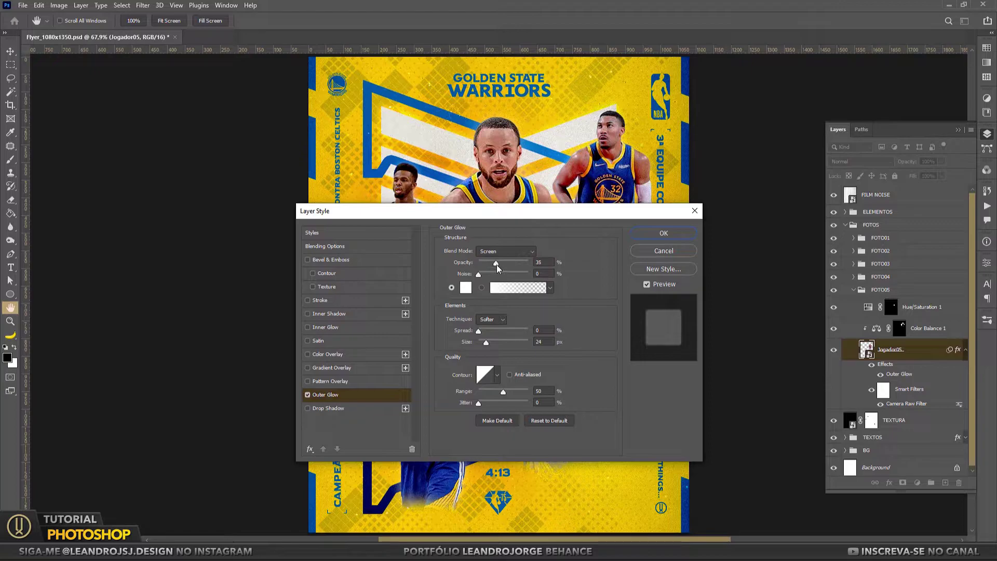
drag(494, 264, 497, 264)
drag(486, 341, 491, 344)
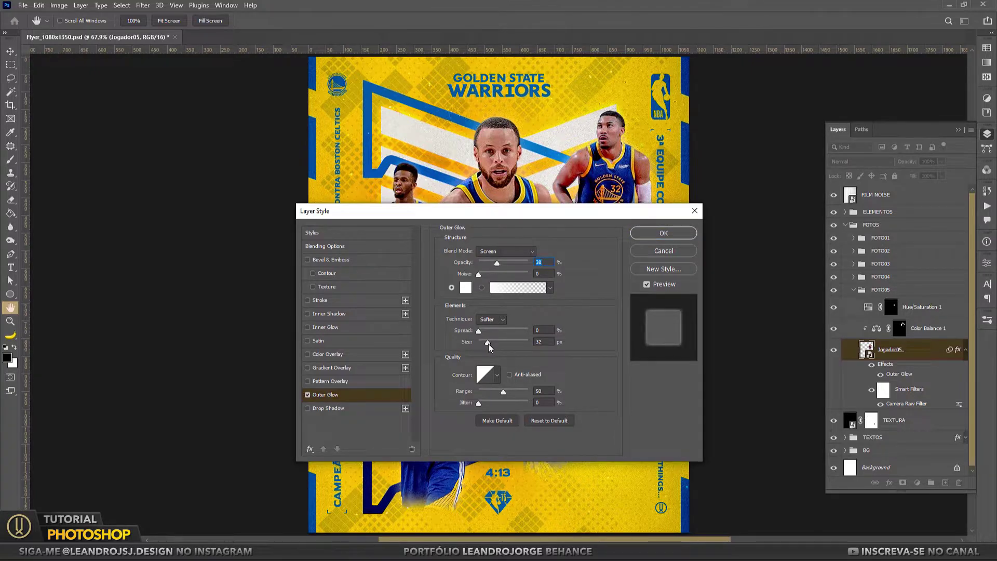
click(673, 231)
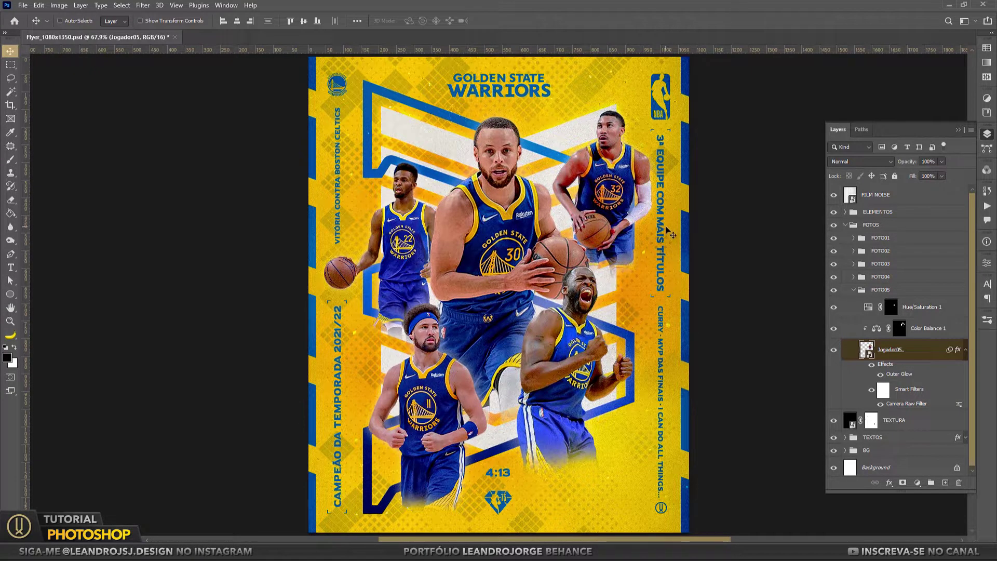
click(853, 290)
Create a group named EFEITOS containing a new empty layer named Luzes1.
key(ctrl+g)
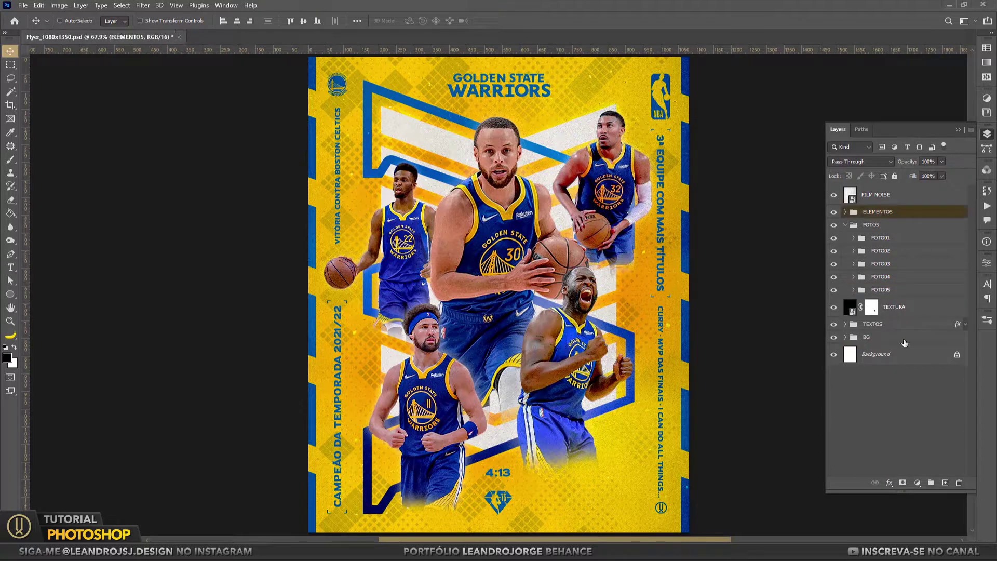
double_click(872, 213)
text(EFEITOS)
key(Return)
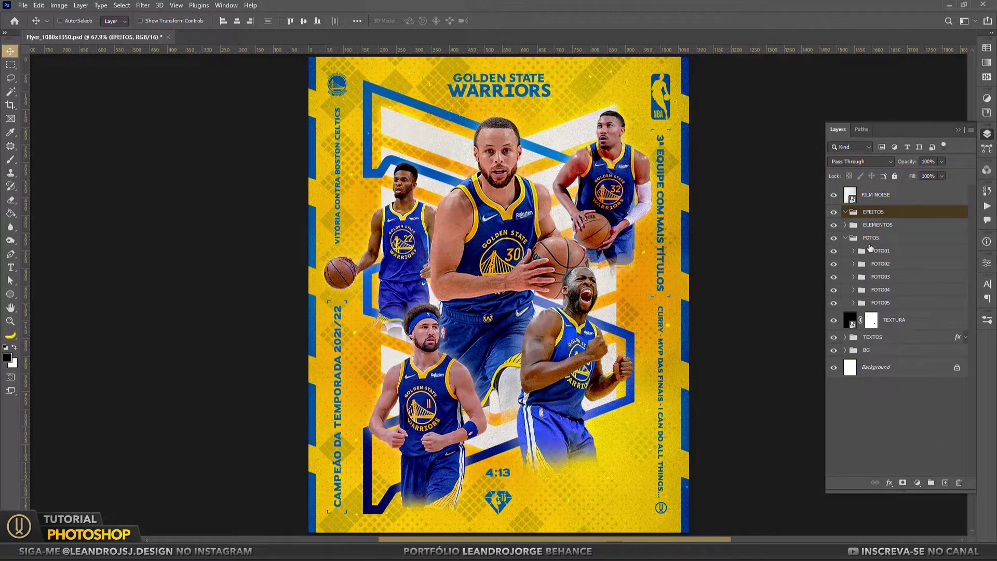
click(945, 483)
double_click(879, 229)
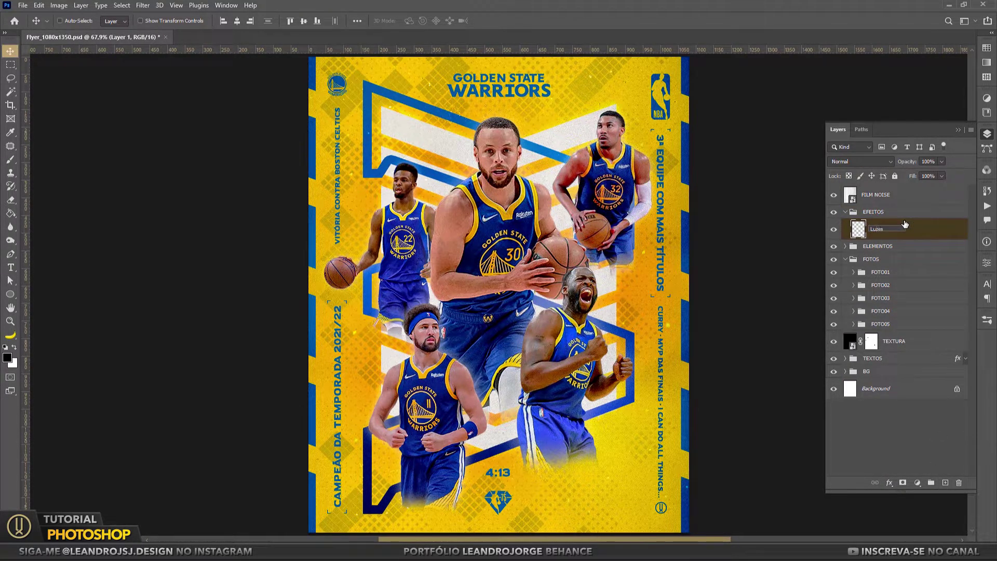
text(1)
key(Return)
Load Jogador03's outline as a selection and choose the Brush tool.
click(853, 298)
ctrl+click(867, 315)
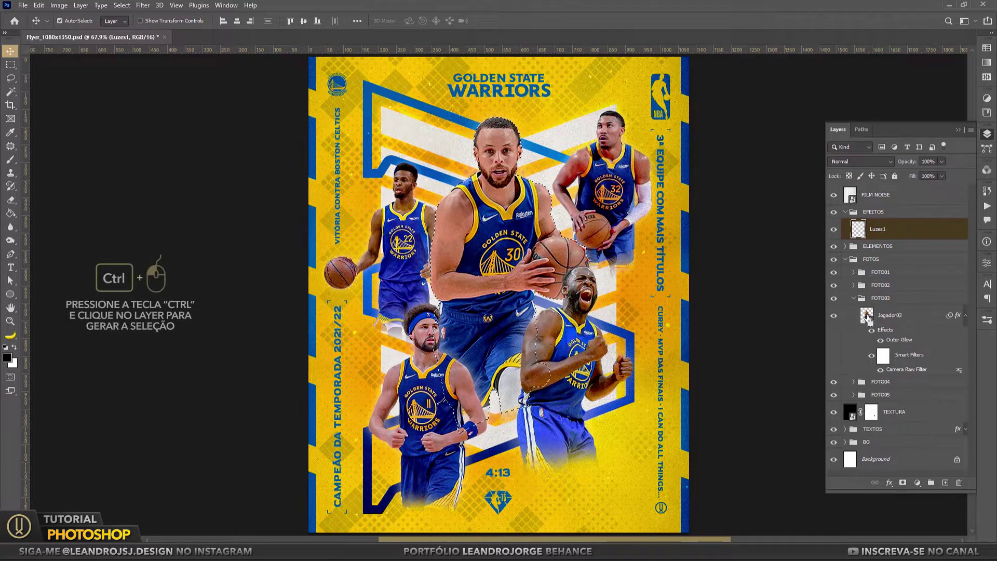
click(853, 298)
scroll(493, 270, up, 3)
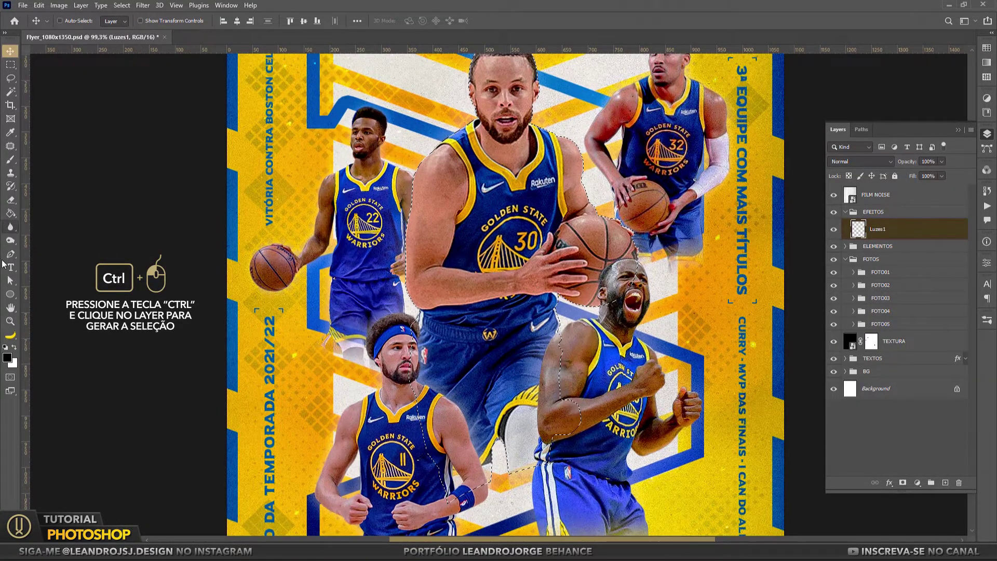
click(11, 160)
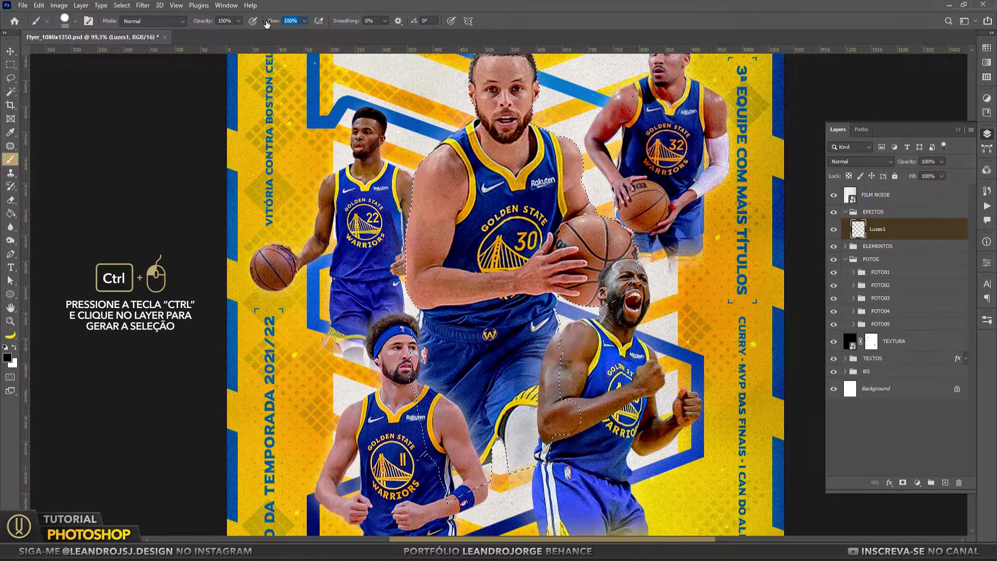
Set the foreground colour to white, pick a brush, and zoom in on Curry's torso.
click(7, 357)
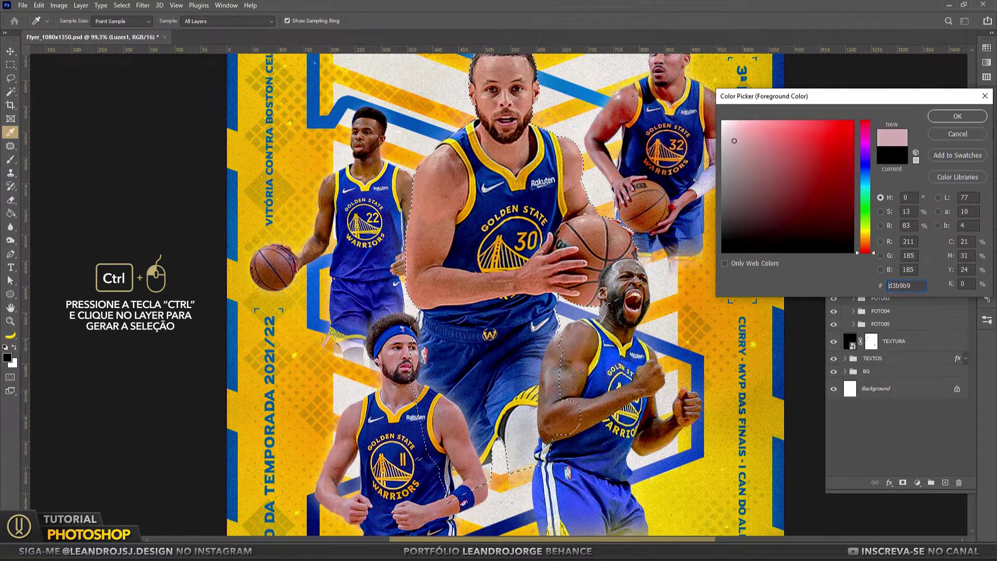
click(722, 121)
click(957, 117)
right_click(542, 216)
click(504, 34)
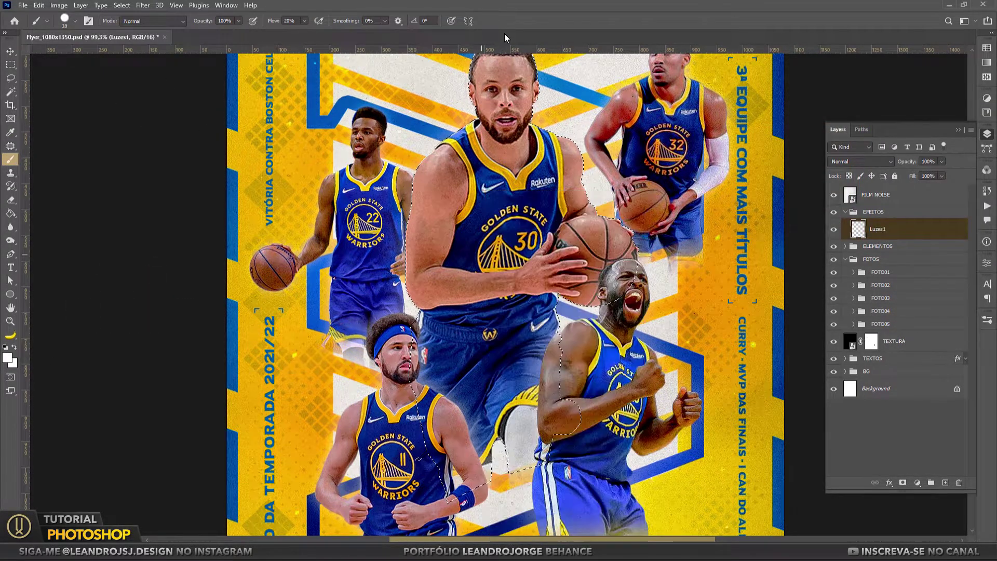
key(ctrl+plus)
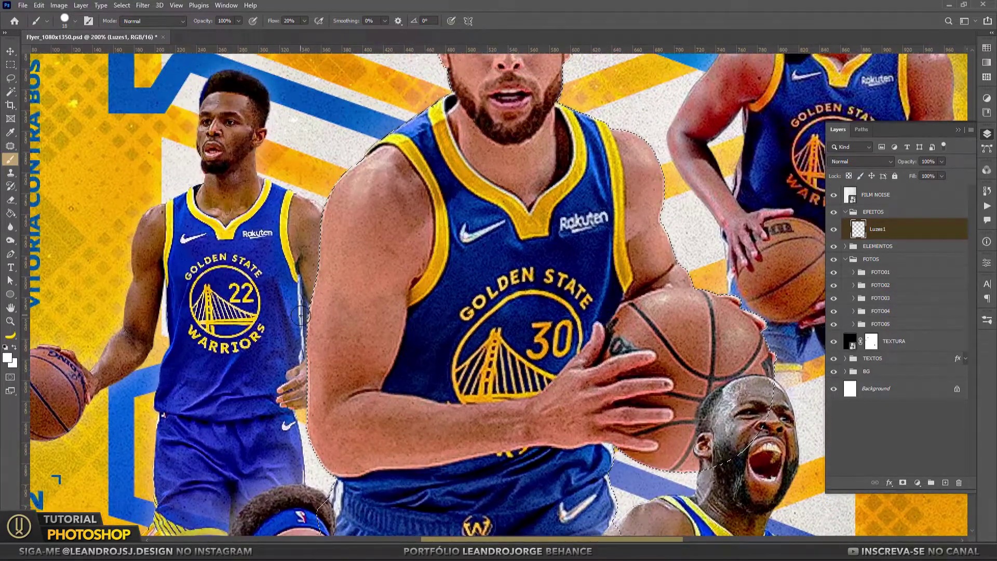
Paint faint white rim light along Curry's arms and head, adjusting brush size.
mouse_move(300, 315)
mouse_down()
mouse_move(310, 255)
mouse_move(379, 139)
mouse_move(391, 235)
mouse_move(427, 208)
mouse_move(455, 151)
mouse_move(441, 216)
mouse_move(500, 113)
mouse_up()
key(bracketright)
key(bracketleft)
key(bracketleft)
key(bracketleft)
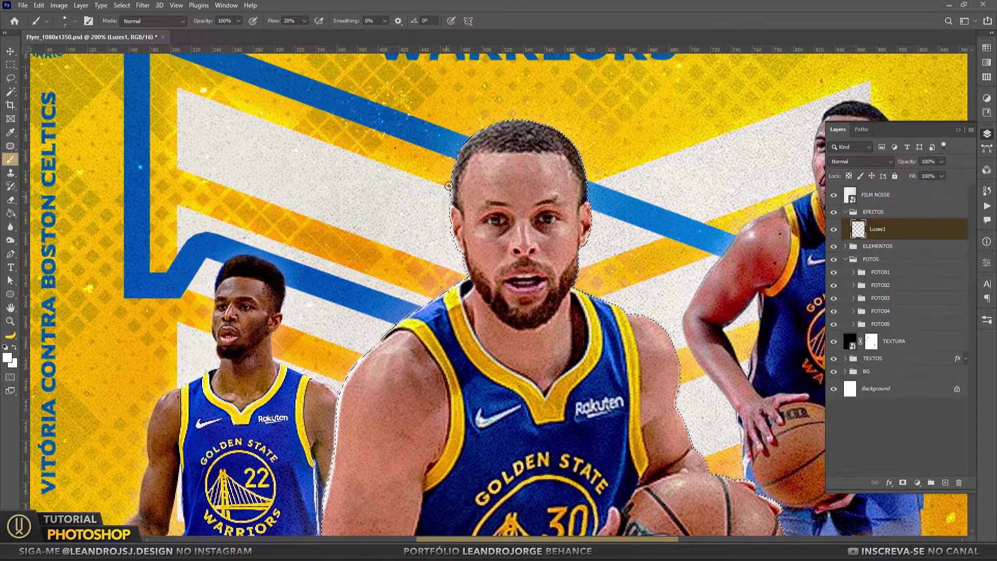
mouse_move(418, 516)
mouse_down()
mouse_move(455, 137)
mouse_move(452, 213)
mouse_up()
mouse_move(368, 195)
mouse_down()
mouse_move(370, 307)
mouse_move(359, 203)
mouse_up()
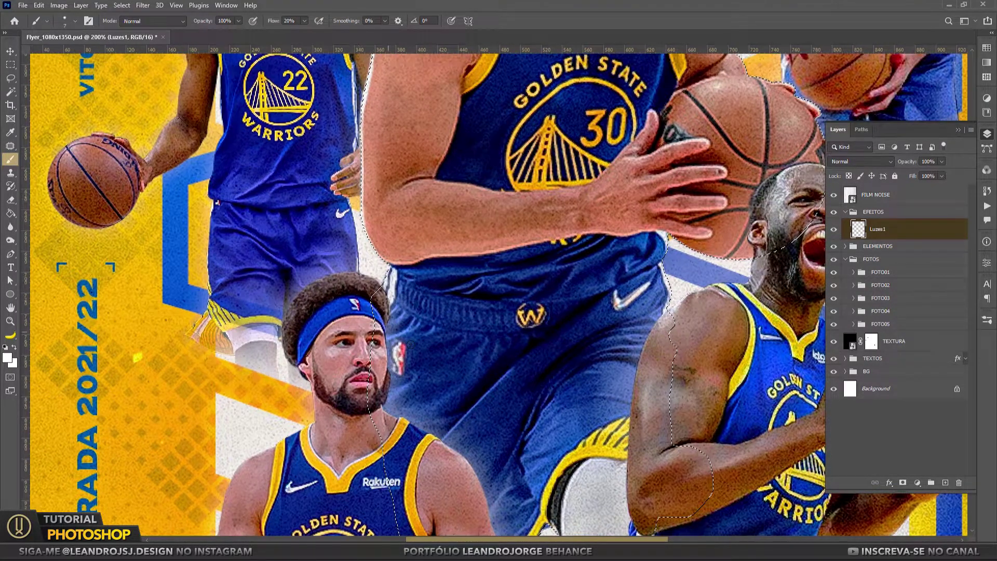
Pan and zoom around the players while expanding FOTO01 in the layers panel.
drag(551, 397, 475, 334)
alt+click(475, 334)
scroll(449, 213, up, 5)
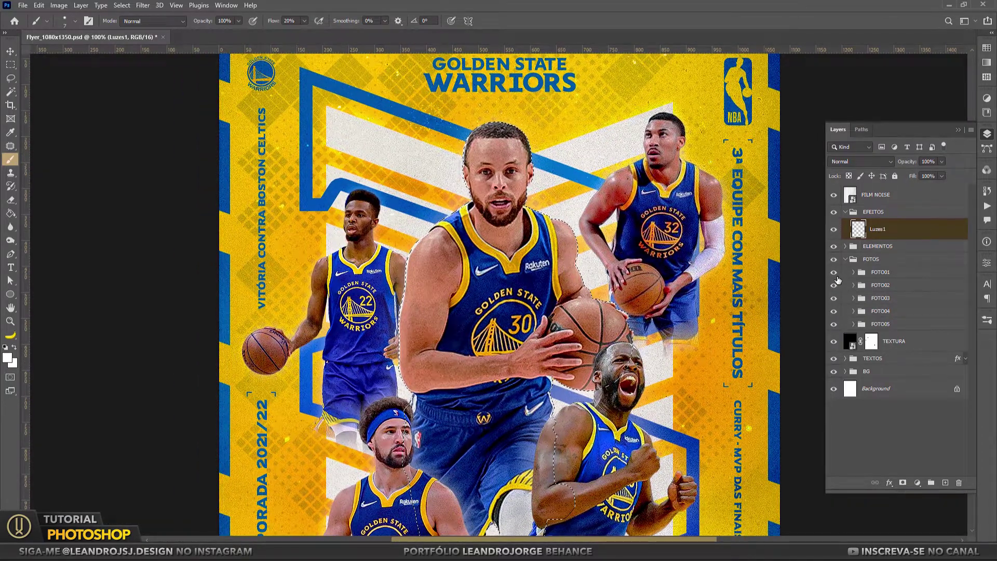
click(853, 272)
scroll(548, 291, down, 7)
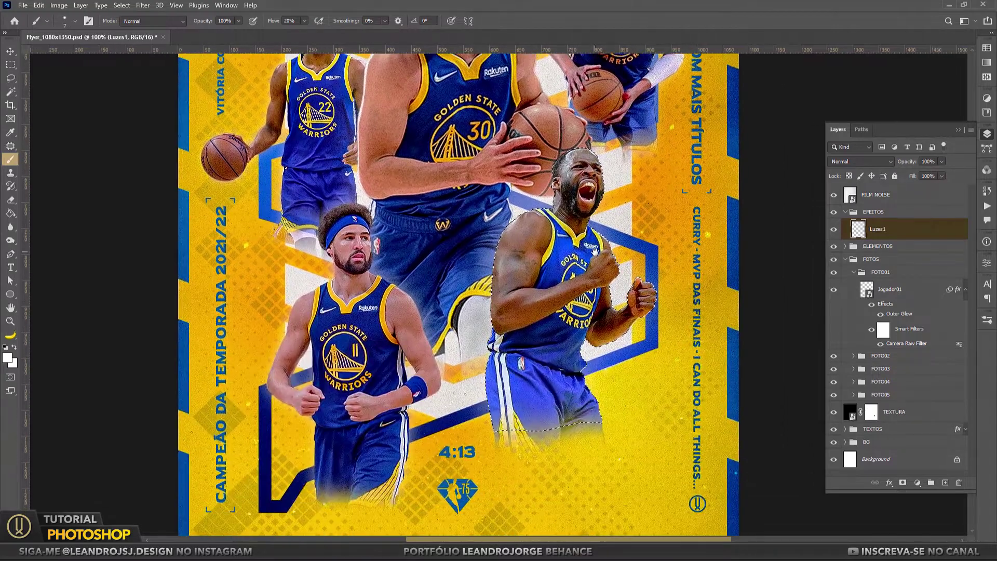
ctrl+click(548, 291)
scroll(548, 290, up, 1)
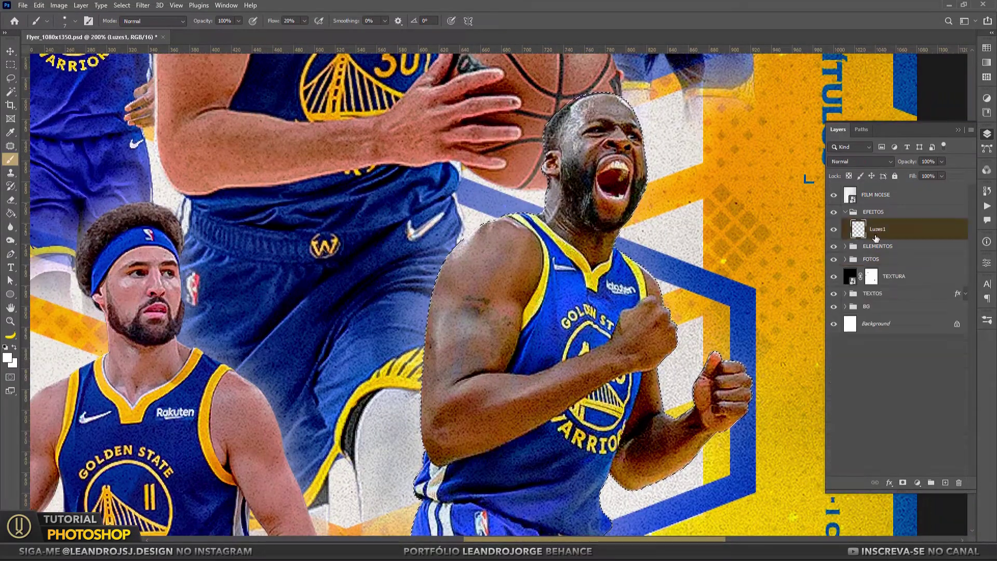
click(845, 259)
Bring the number 11 player into view, then zoom out to the whole flyer.
scroll(584, 242, up, 2)
scroll(528, 223, down, 2)
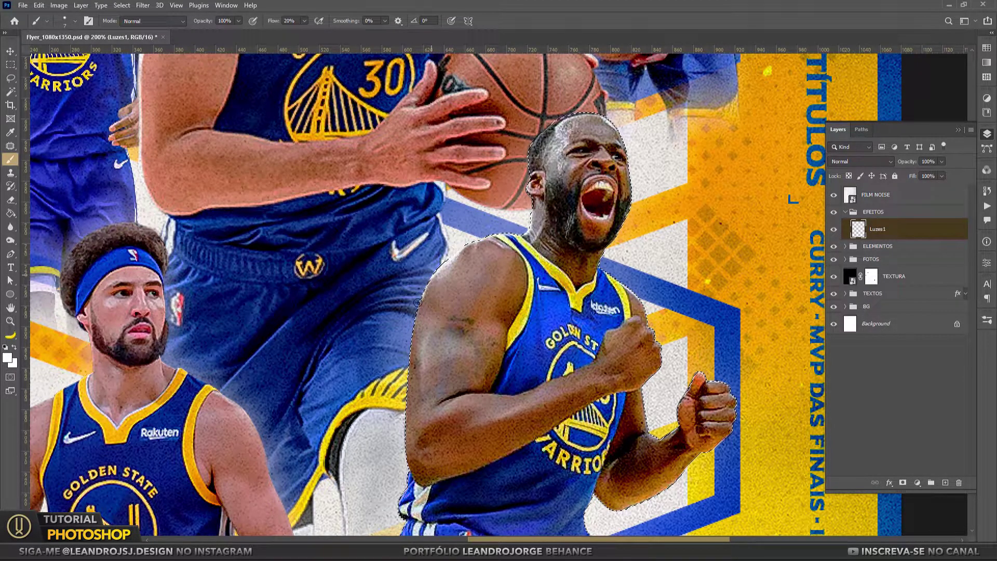
scroll(416, 238, down, 4)
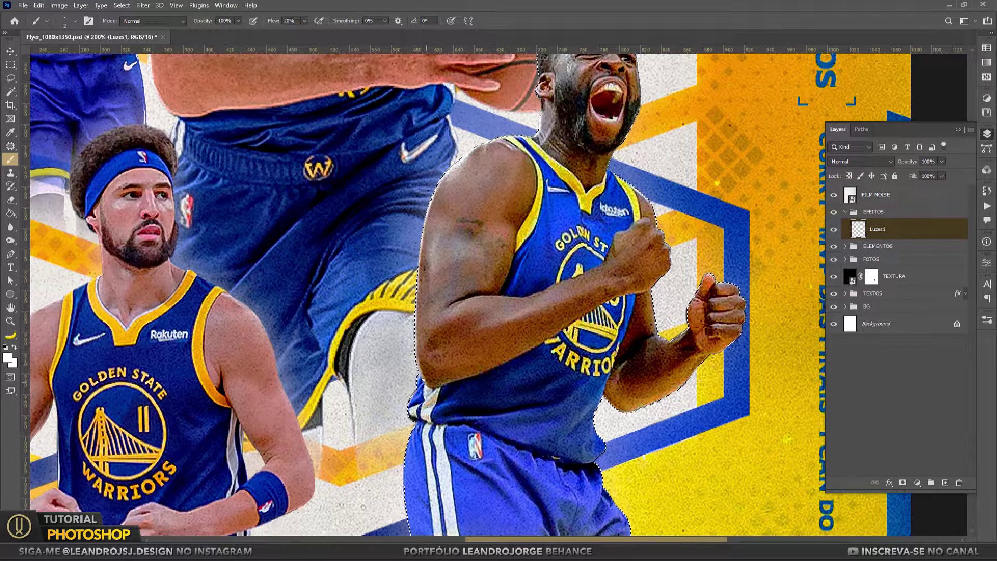
drag(252, 418, 522, 343)
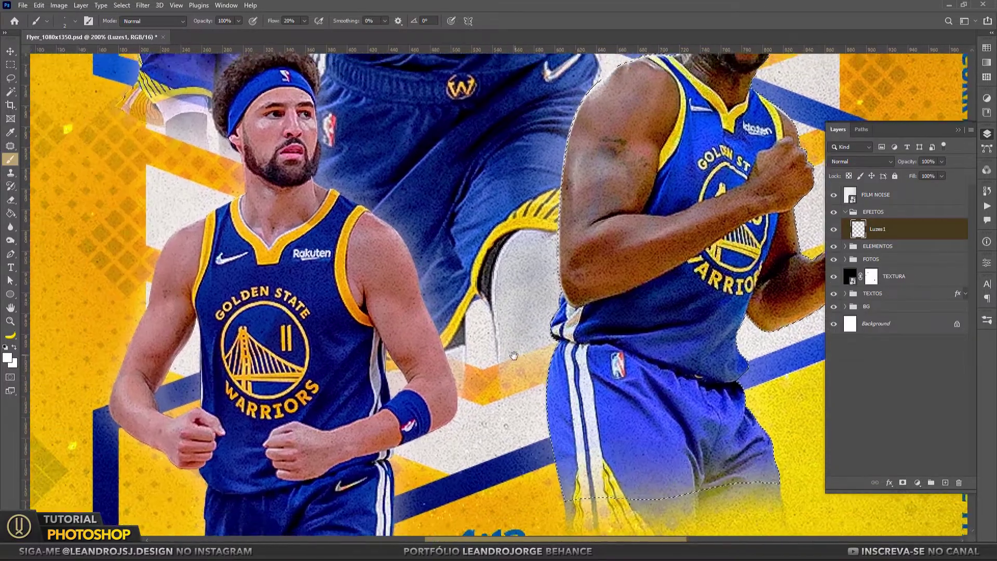
key(ctrl+minus)
key(ctrl+minus)
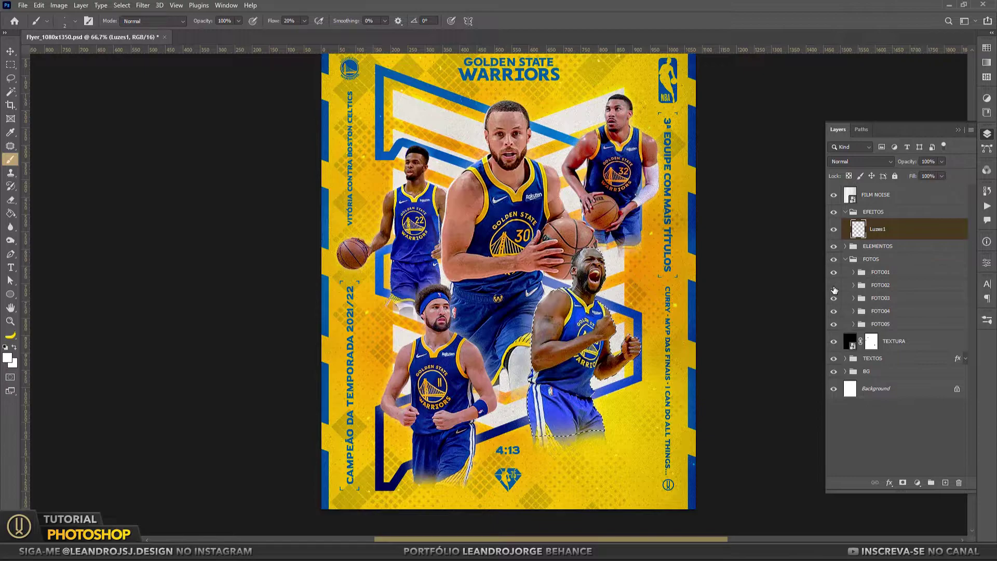
Load the Jogador02 (number 11) player's outline as a selection and zoom in to 200%.
click(854, 285)
ctrl+click(866, 302)
key(ctrl+plus)
key(ctrl+plus)
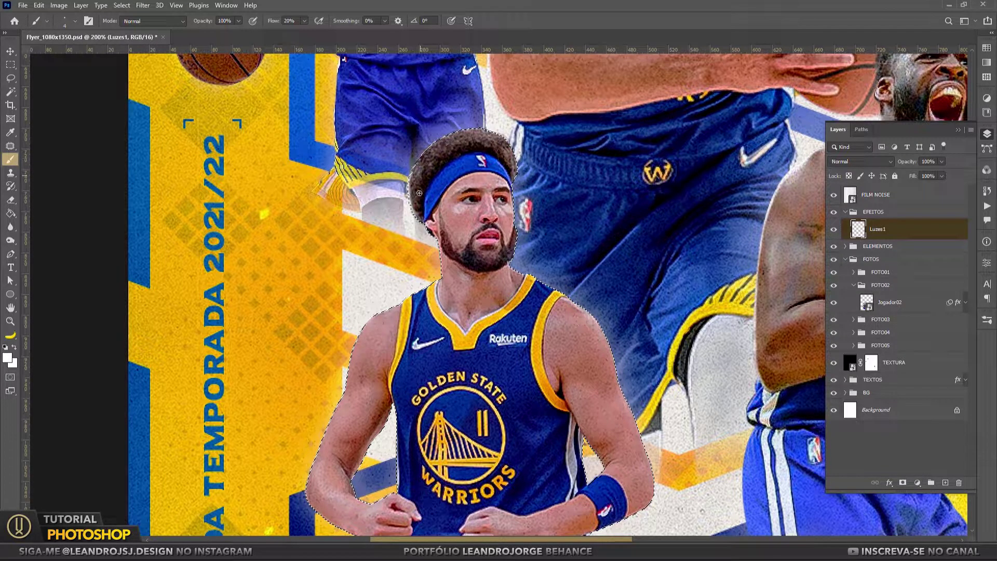
scroll(431, 184, down, 1)
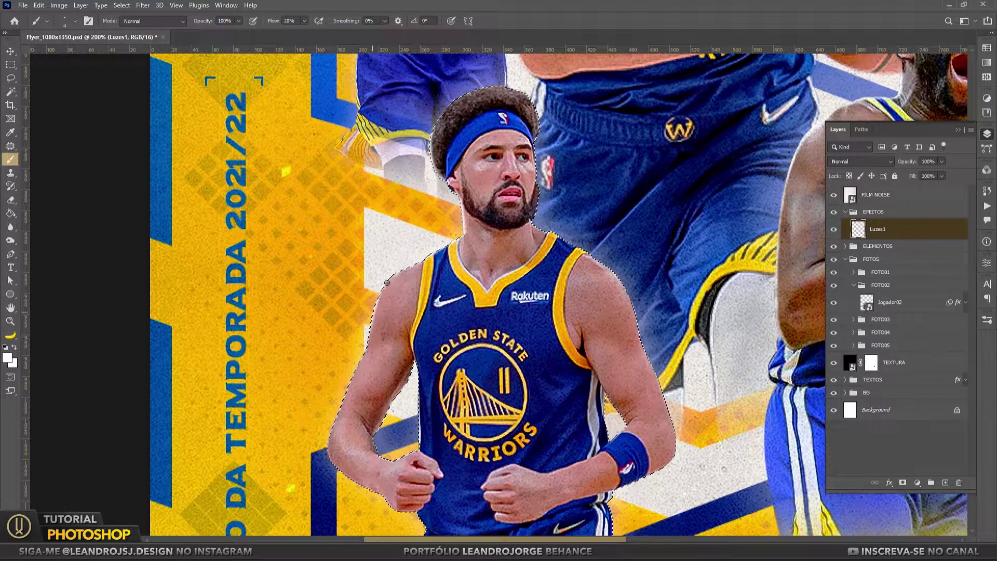
scroll(456, 299, down, 3)
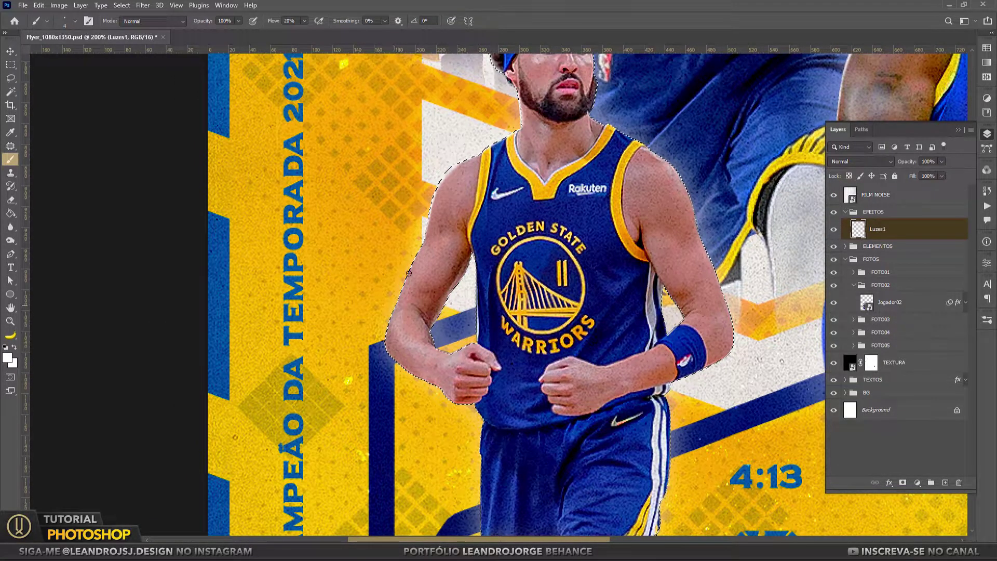
scroll(418, 279, down, 3)
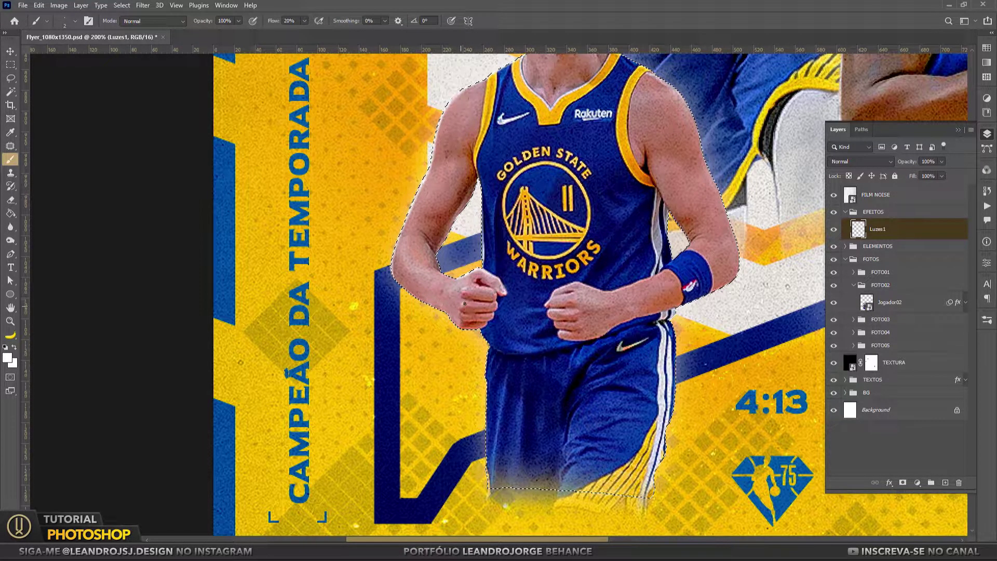
Pan around the selected number 11 player from head to lower body and torso.
drag(536, 213, 540, 286)
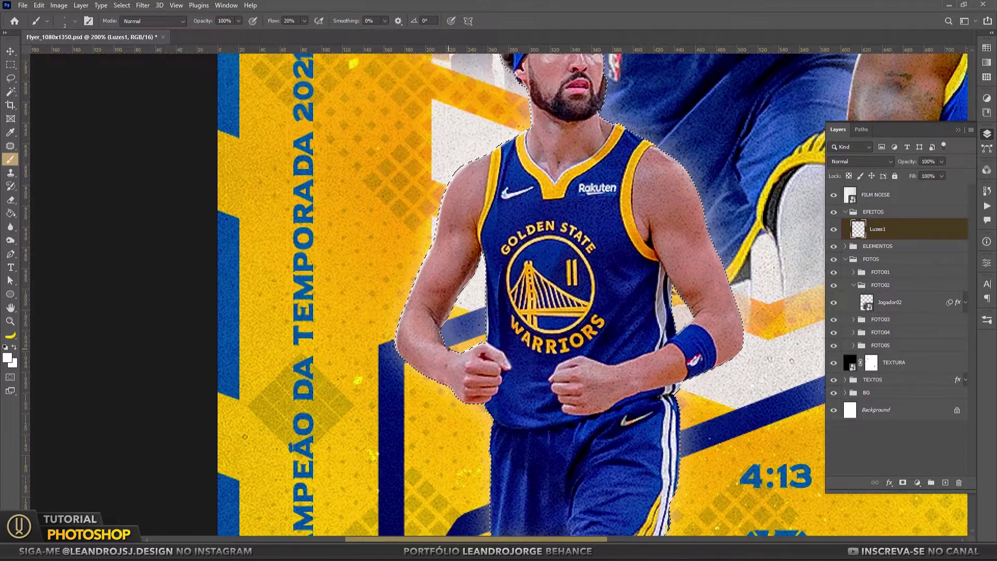
drag(602, 294, 543, 218)
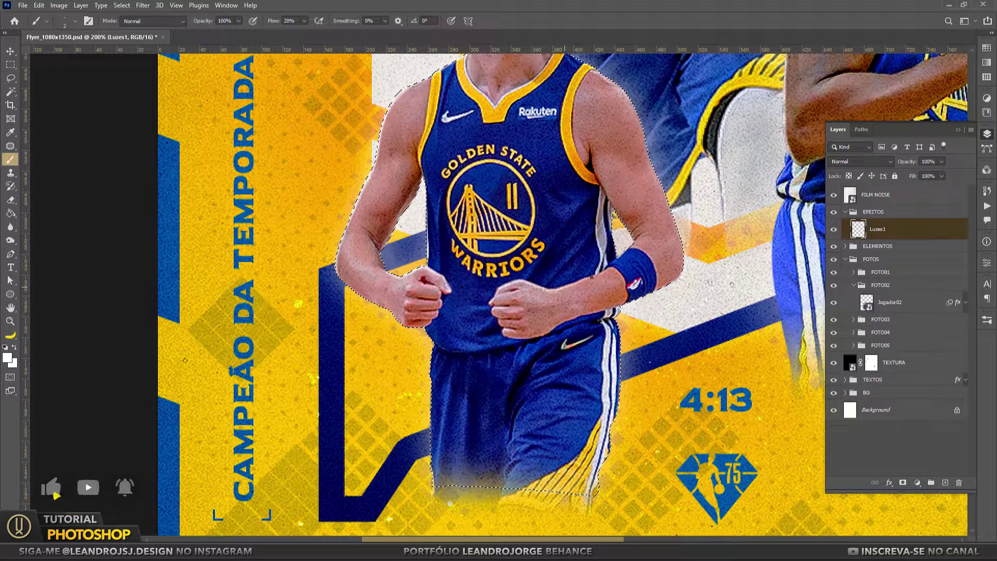
drag(552, 227, 575, 199)
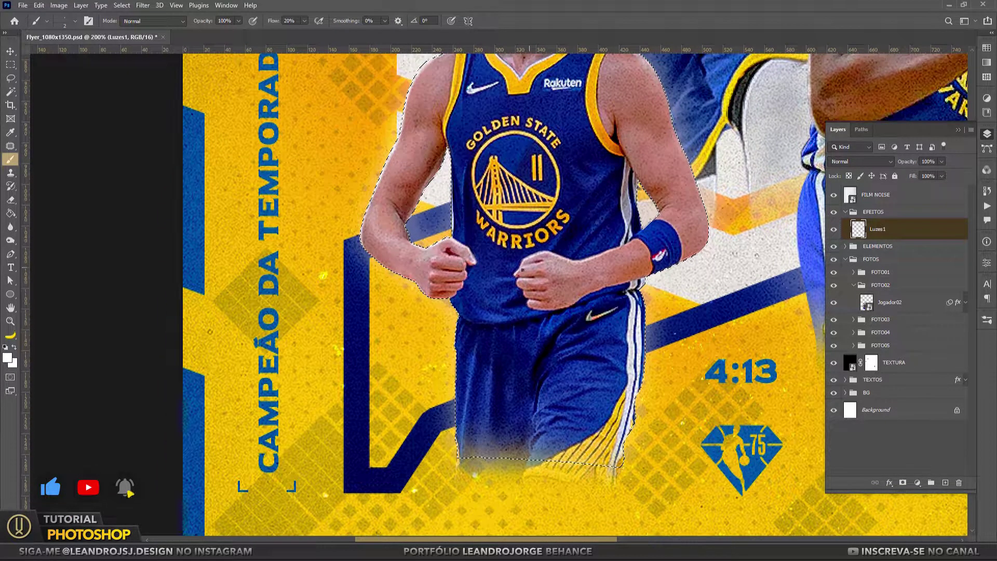
scroll(530, 267, up, 5)
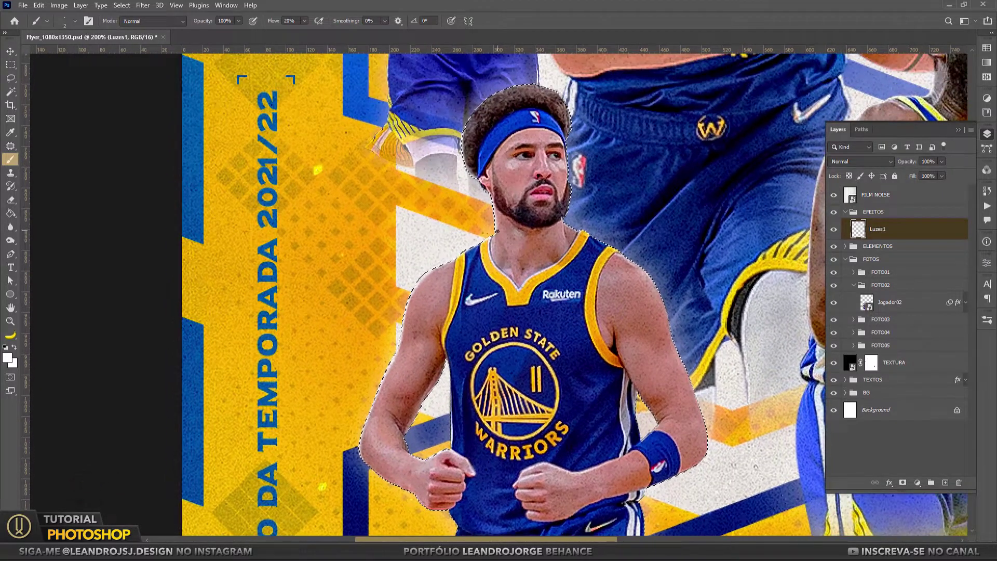
scroll(539, 206, down, 1)
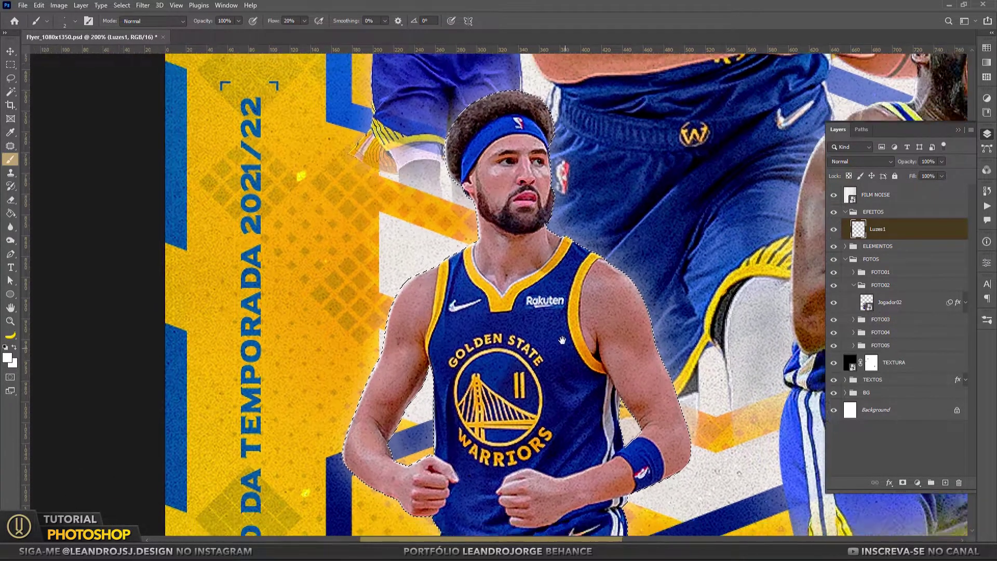
scroll(539, 207, down, 1)
scroll(538, 206, down, 1)
Zoom out to the whole flyer and collapse the number 11 player's layer group.
key(m)
drag(234, 230, 120, 254)
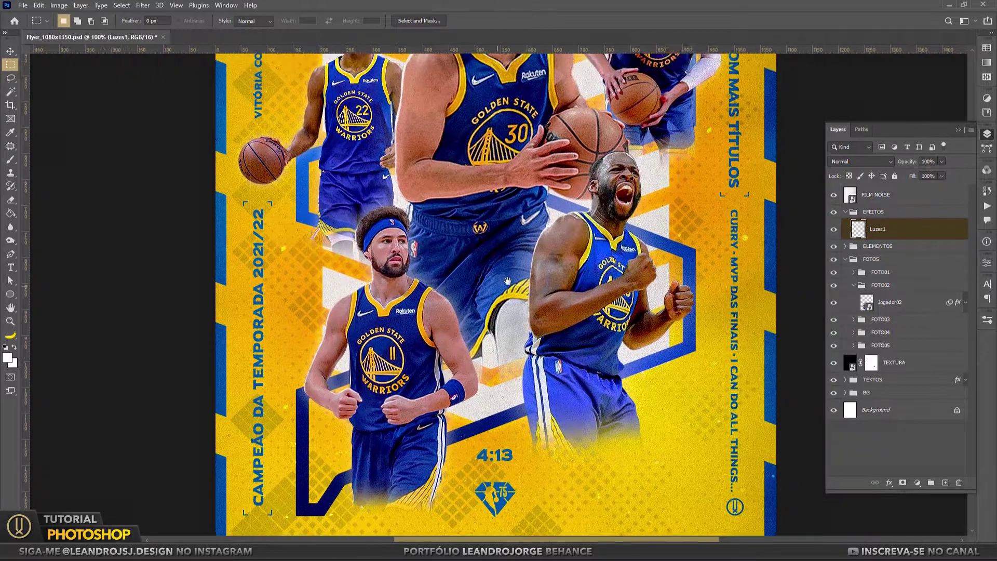
click(853, 285)
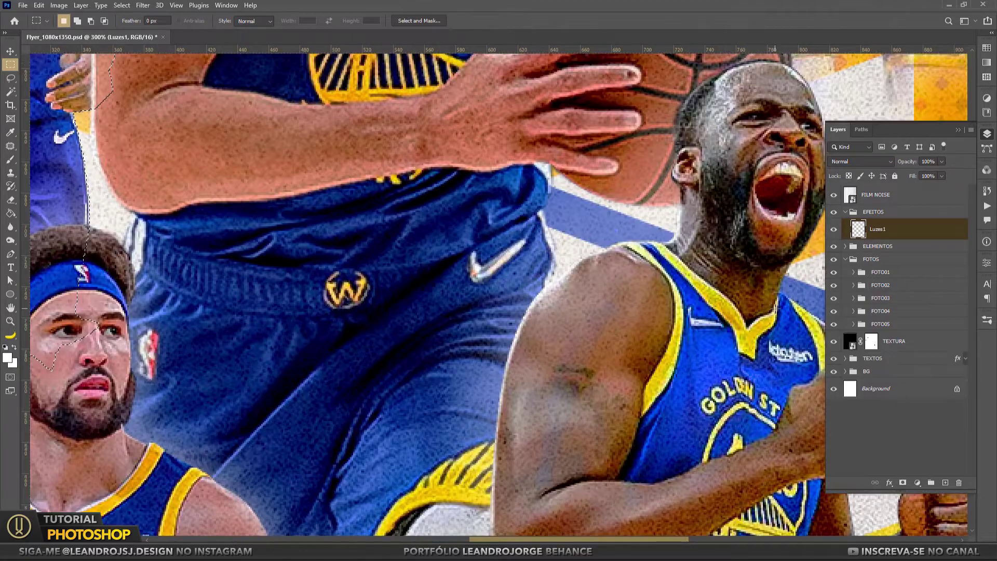
scroll(437, 191, down, 5)
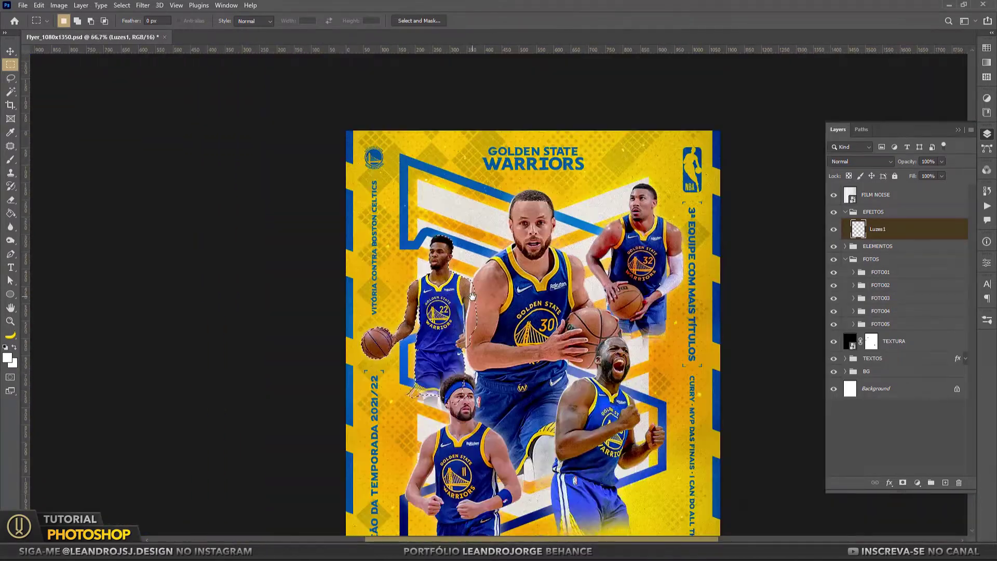
scroll(437, 191, up, 4)
Paint soft white rim light along the number 22 player's arm edge on Luzes1.
key(b)
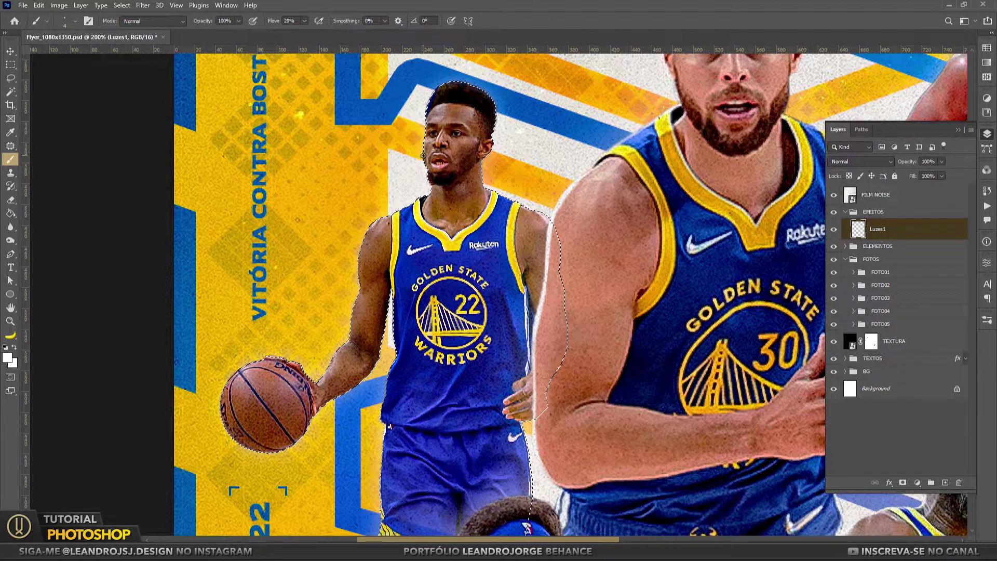
drag(358, 281, 358, 254)
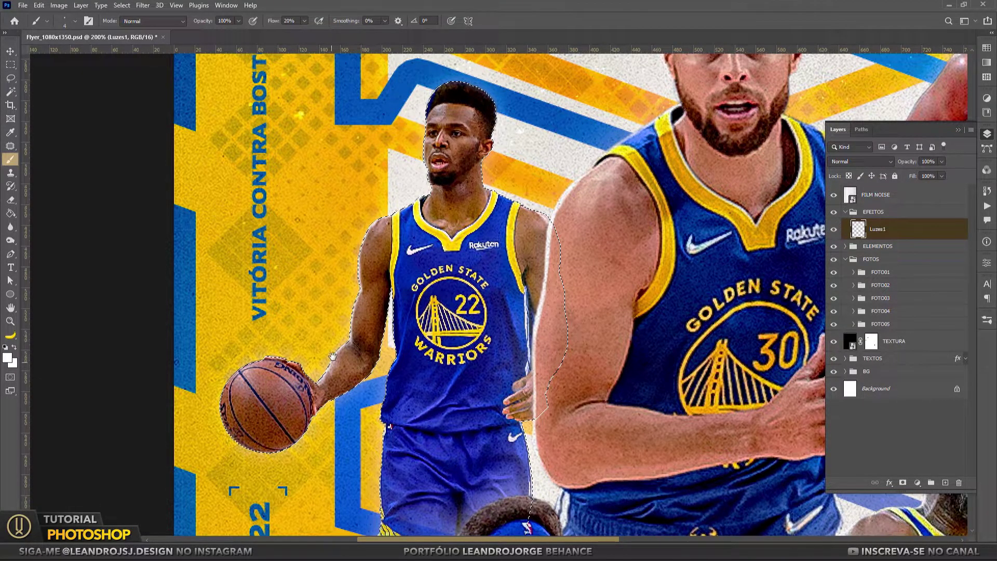
drag(332, 356, 382, 277)
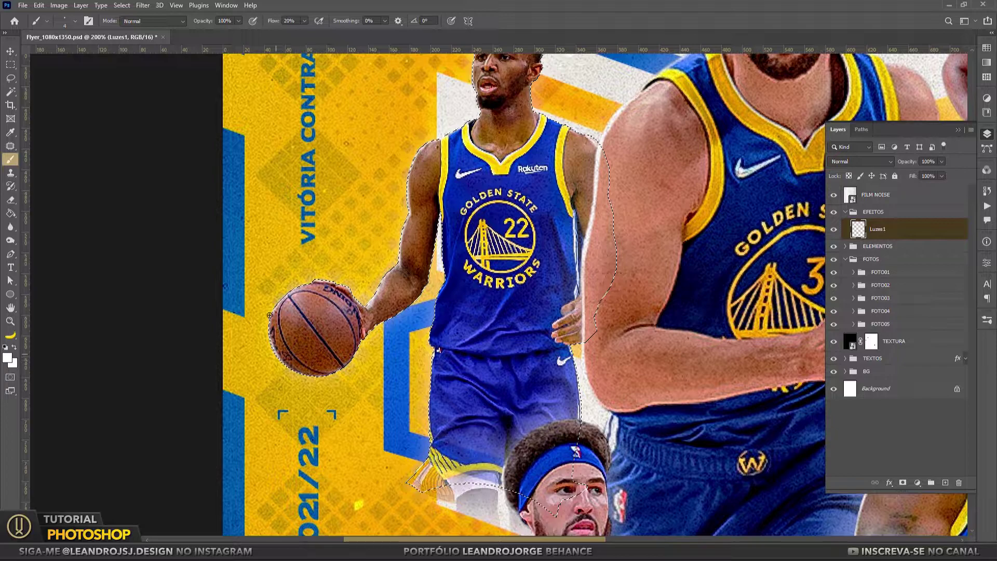
drag(481, 126, 370, 266)
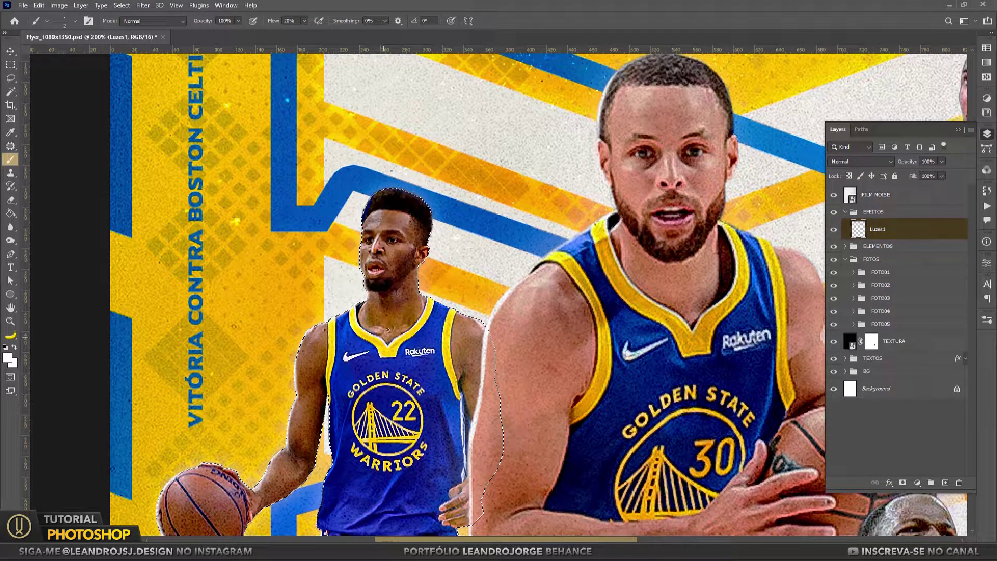
key(ctrl+minus)
Clear the selection, load the Jogador05 (number 32) player's outline, and zoom in on him.
click(11, 227)
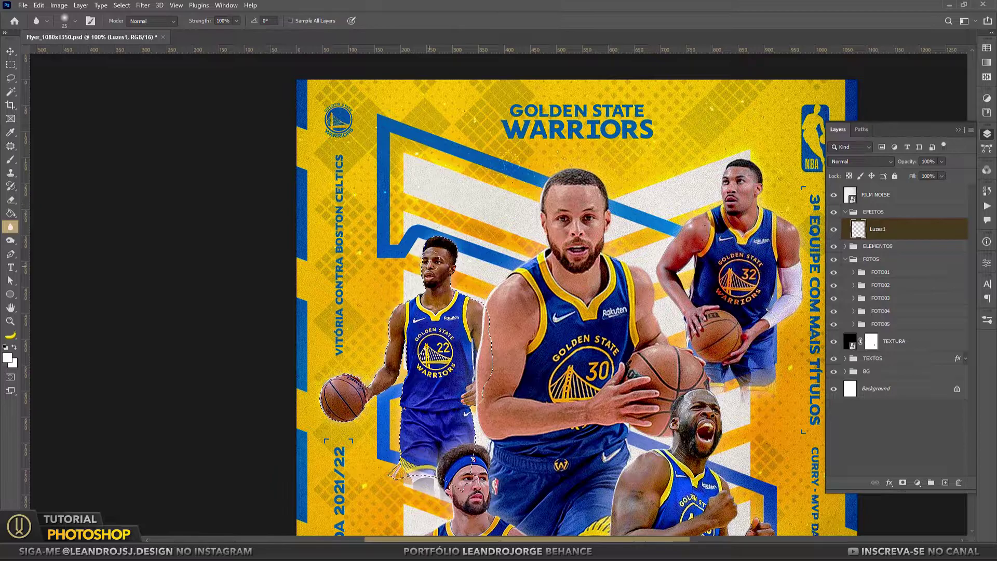
key(m)
key(Return)
mouse_move(634, 447)
mouse_down()
mouse_move(536, 332)
mouse_move(480, 433)
mouse_up()
click(853, 324)
ctrl+click(866, 384)
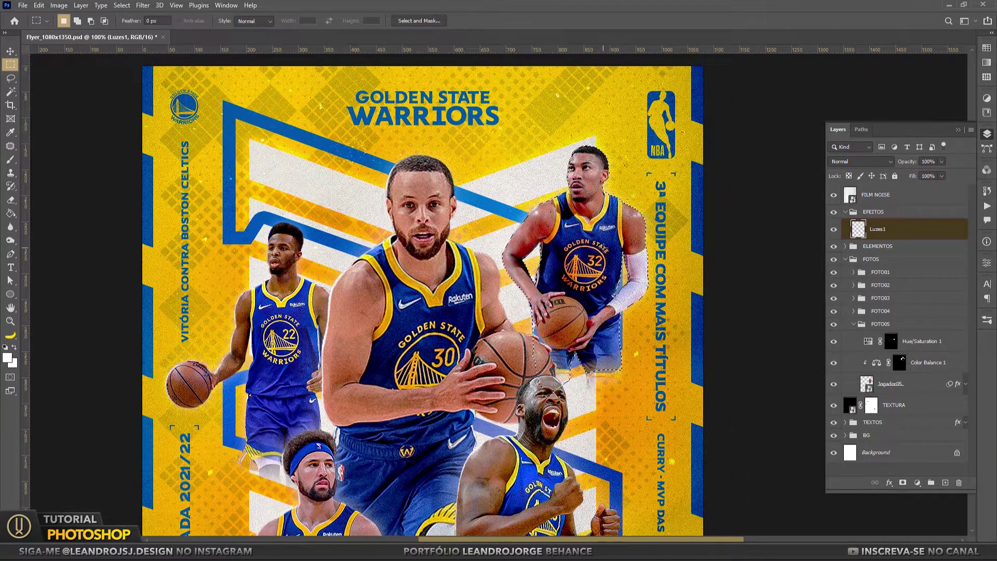
key(ctrl+plus)
drag(503, 192, 479, 259)
Paint white rim light along the number 32 player's arm, shoulder and neck edges.
key(b)
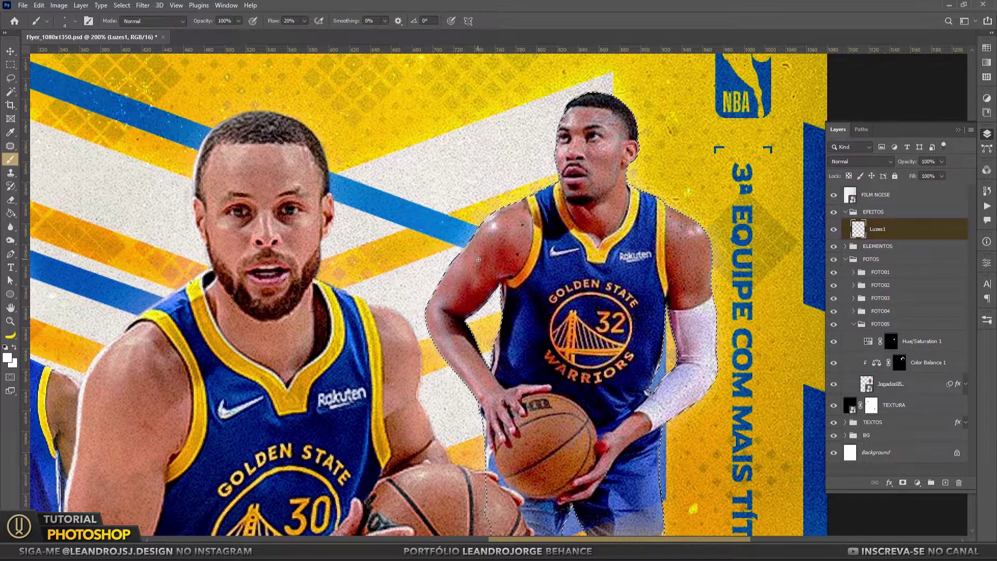
key(bracketright)
drag(437, 286, 470, 236)
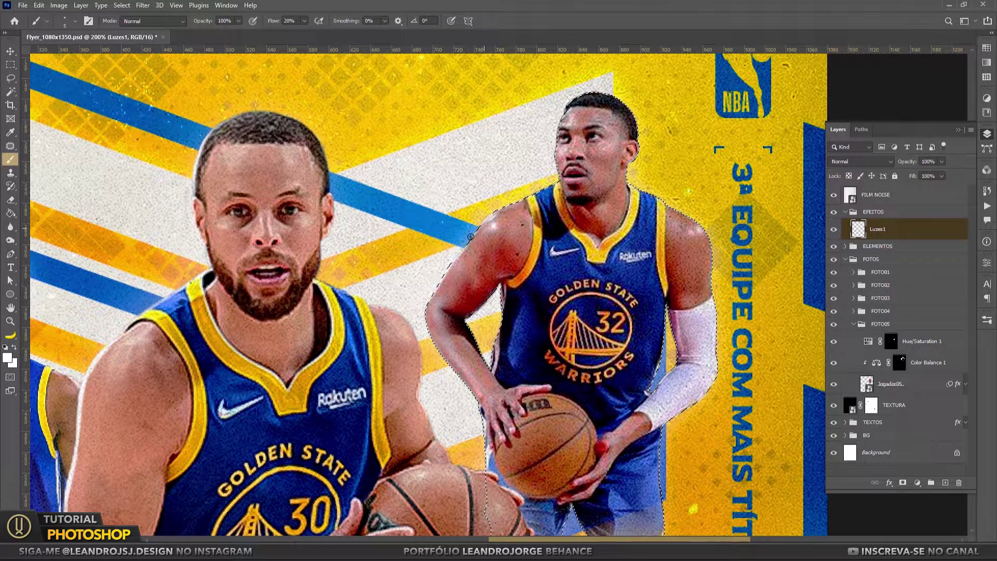
mouse_move(506, 205)
mouse_down()
mouse_move(552, 157)
mouse_move(566, 106)
mouse_up()
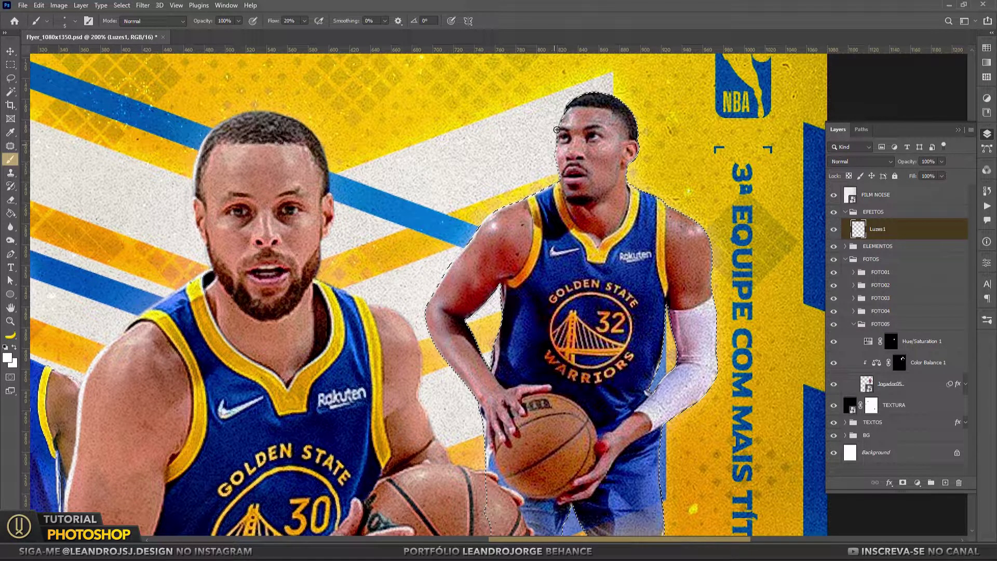
drag(426, 311, 429, 331)
scroll(457, 386, down, 4)
scroll(457, 386, down, 1)
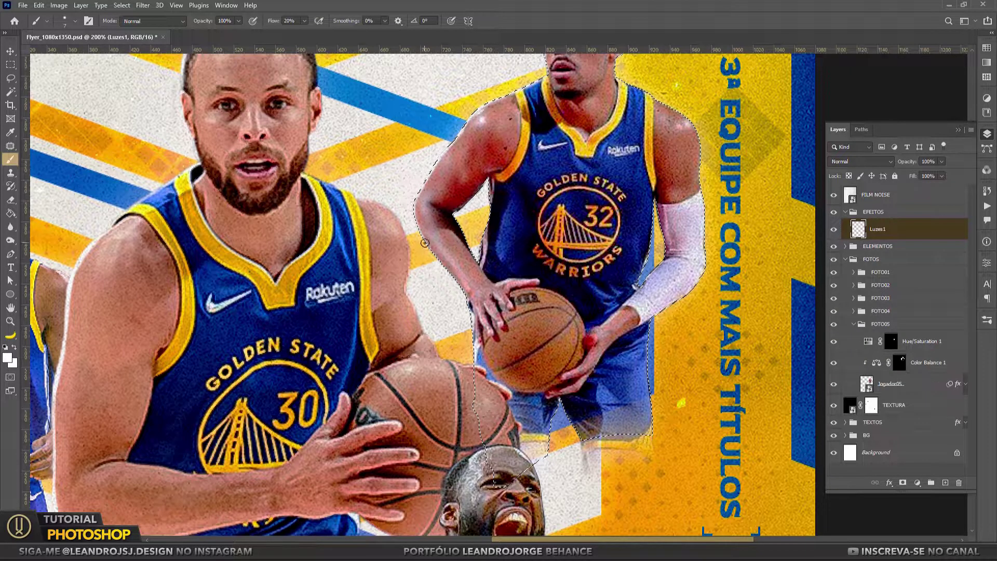
drag(425, 243, 467, 304)
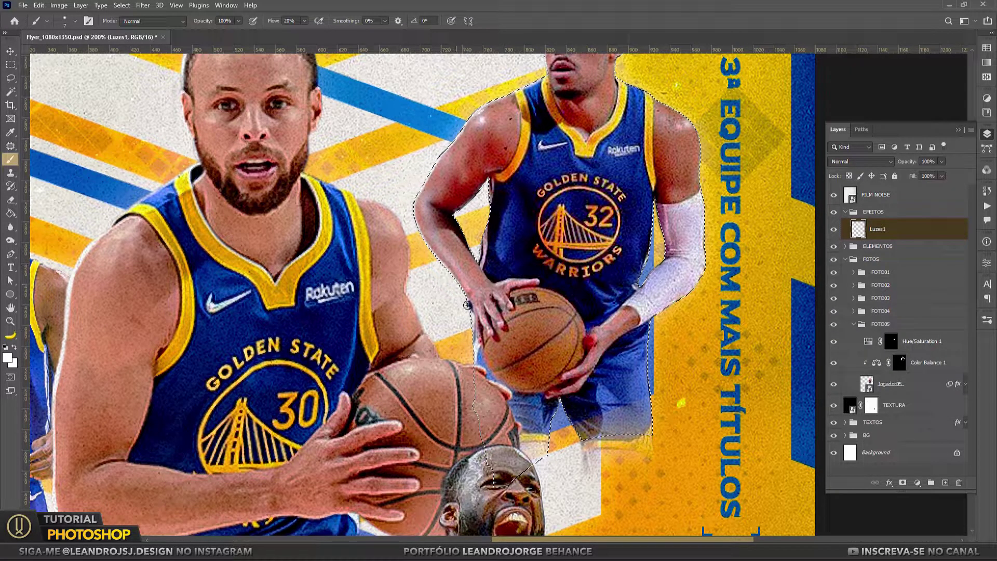
key(ctrl+minus)
key(ctrl+minus)
Deselect, convert Luzes1 to a smart object, and set it to Overlay blending.
key(m)
key(ctrl+d)
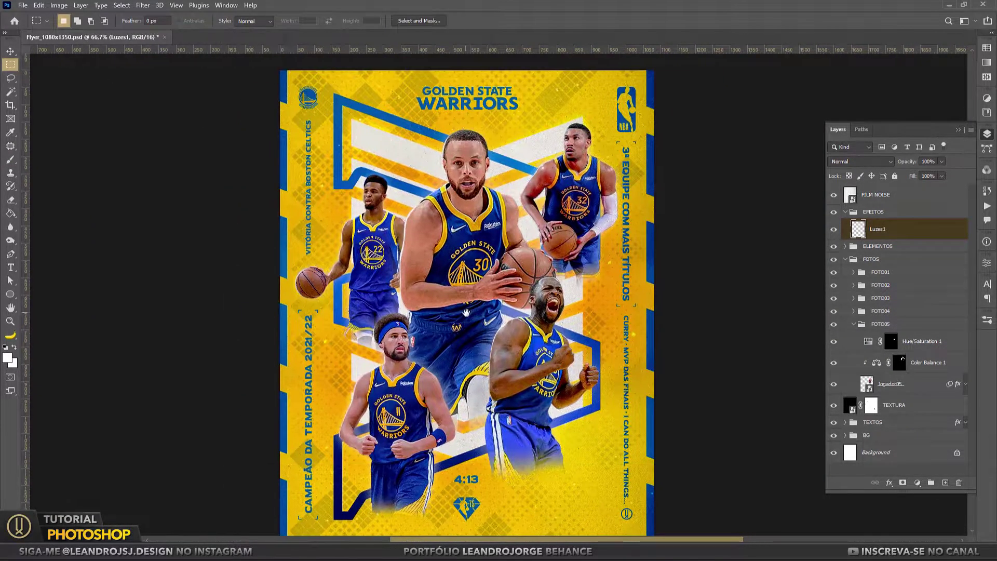
right_click(889, 233)
click(785, 247)
click(852, 162)
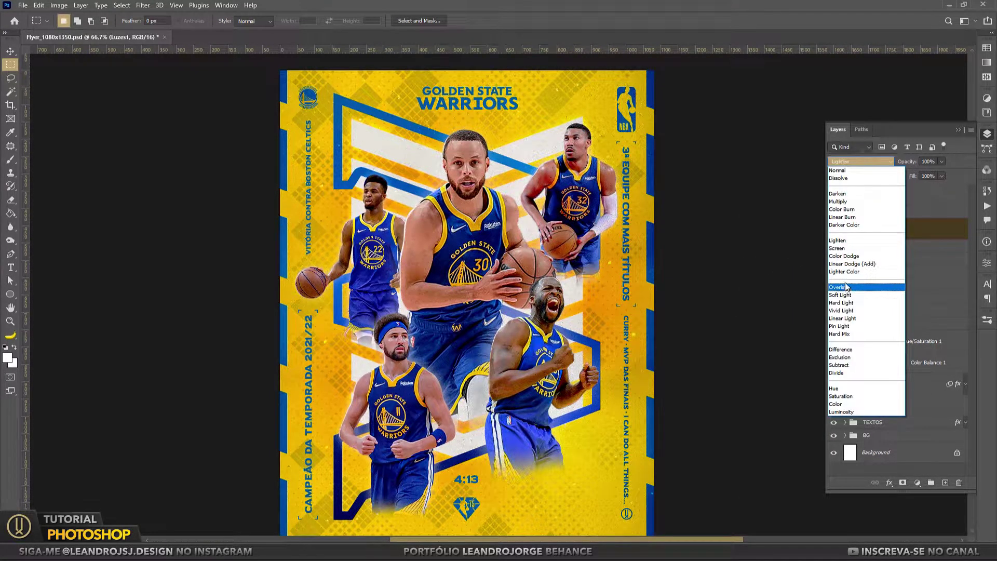
click(846, 287)
Apply a Gaussian Blur of about 2.2 px to Luzes1.
click(143, 5)
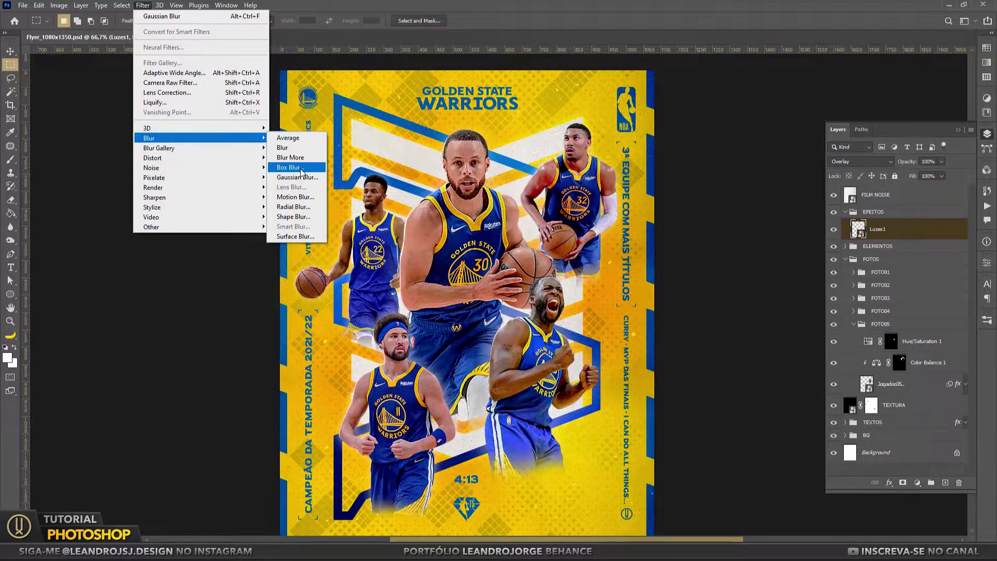
click(297, 177)
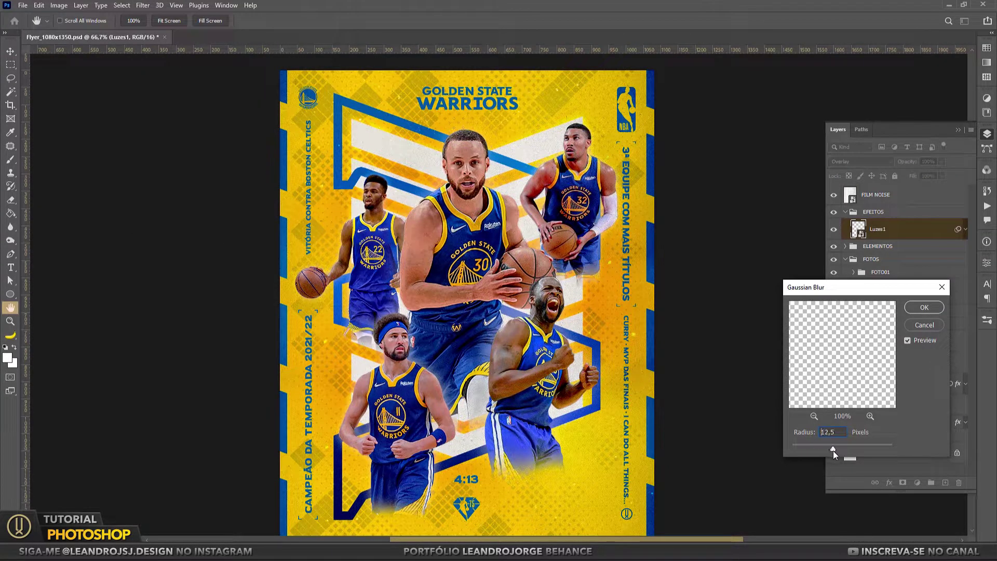
drag(833, 450, 827, 450)
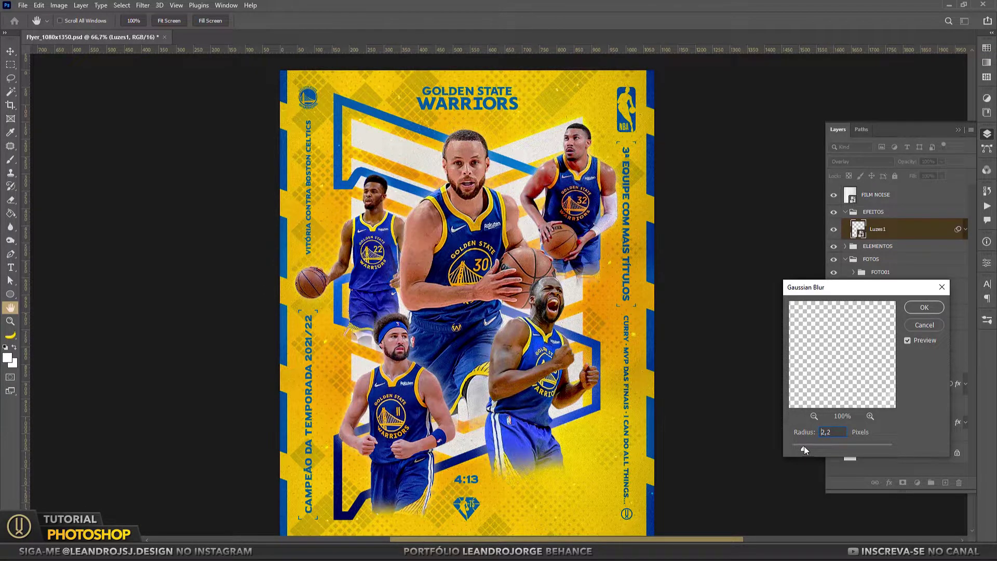
click(925, 307)
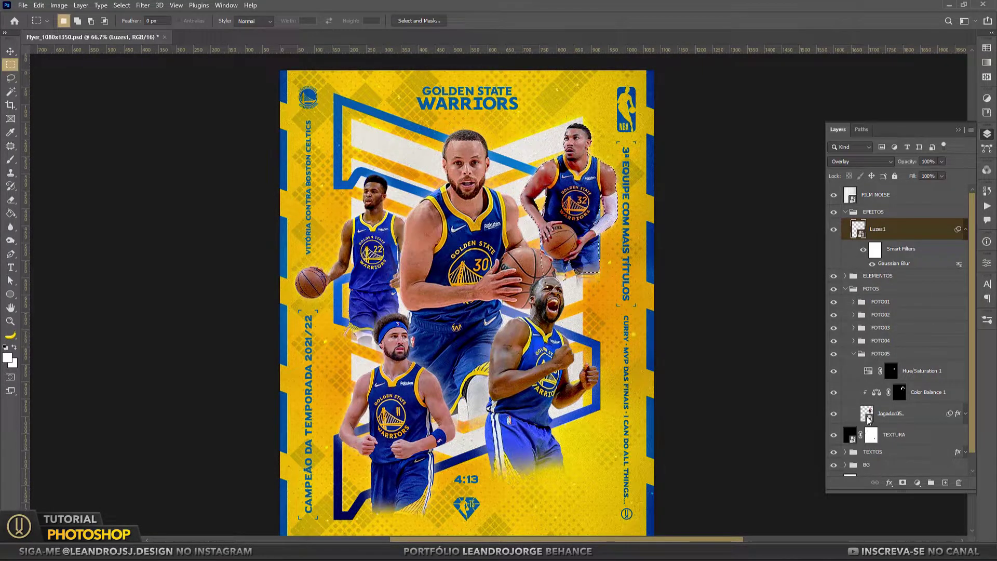
Load all four FOTO players' outlines and add them as a layer mask on Luzes1.
click(854, 341)
click(853, 328)
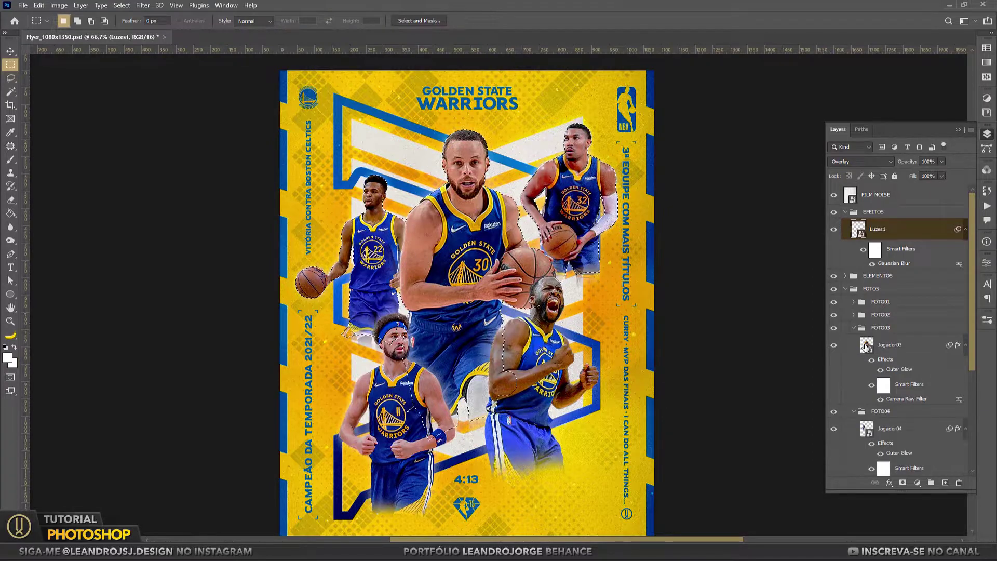
click(853, 314)
click(853, 302)
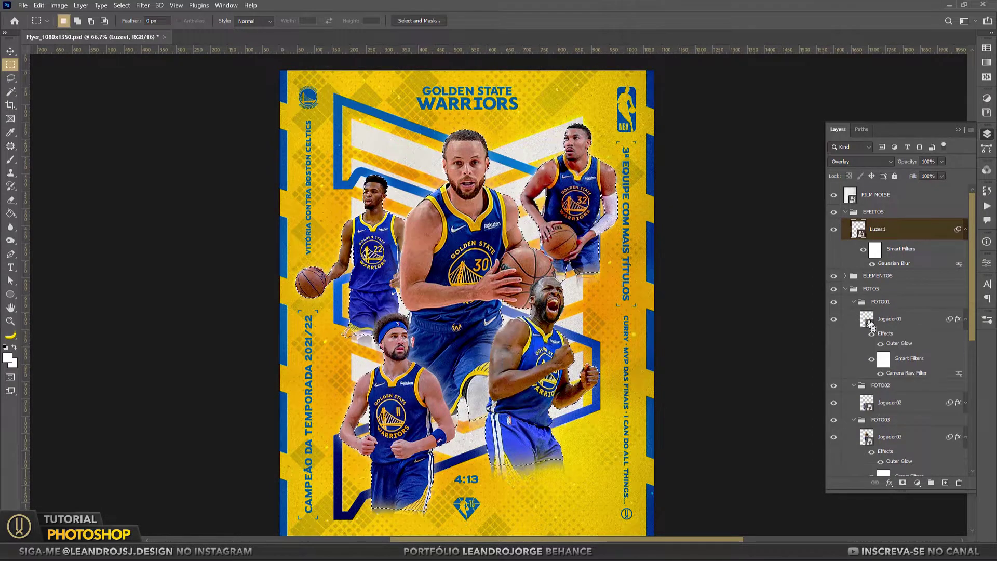
click(846, 289)
click(903, 482)
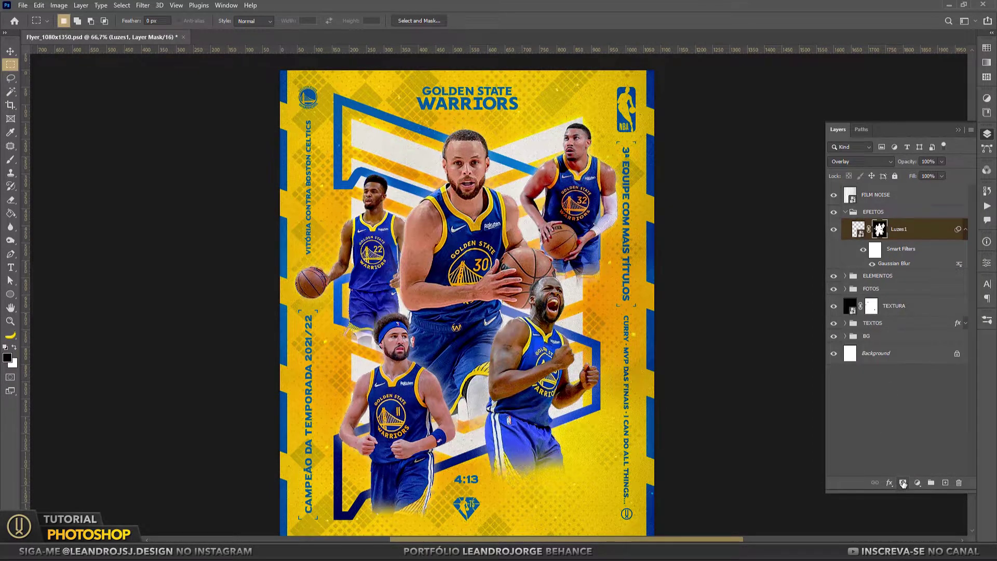
click(833, 229)
click(834, 229)
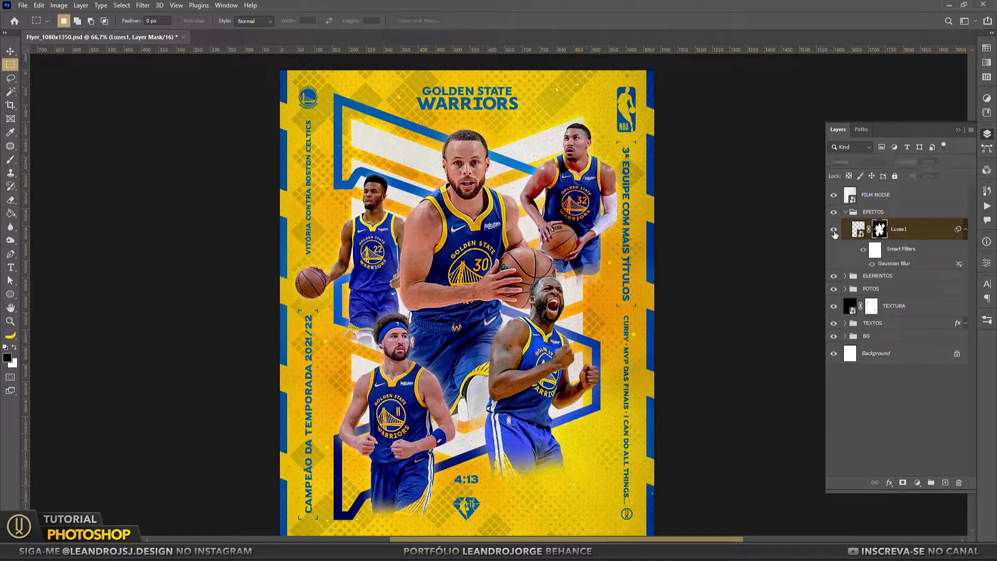
click(833, 229)
click(833, 229)
Add a new empty layer above Luzes1 named Luzes2.
key(v)
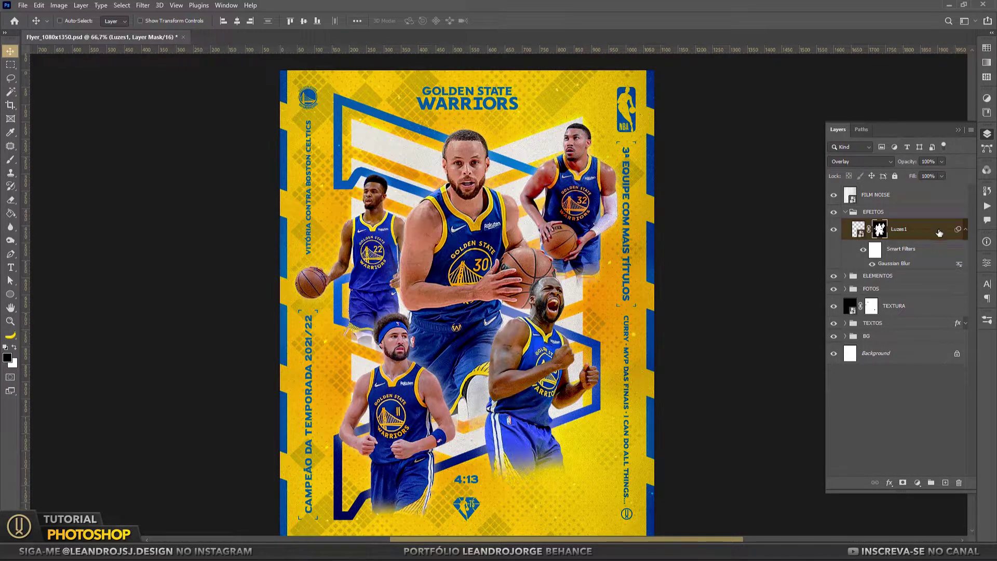
click(964, 229)
click(943, 483)
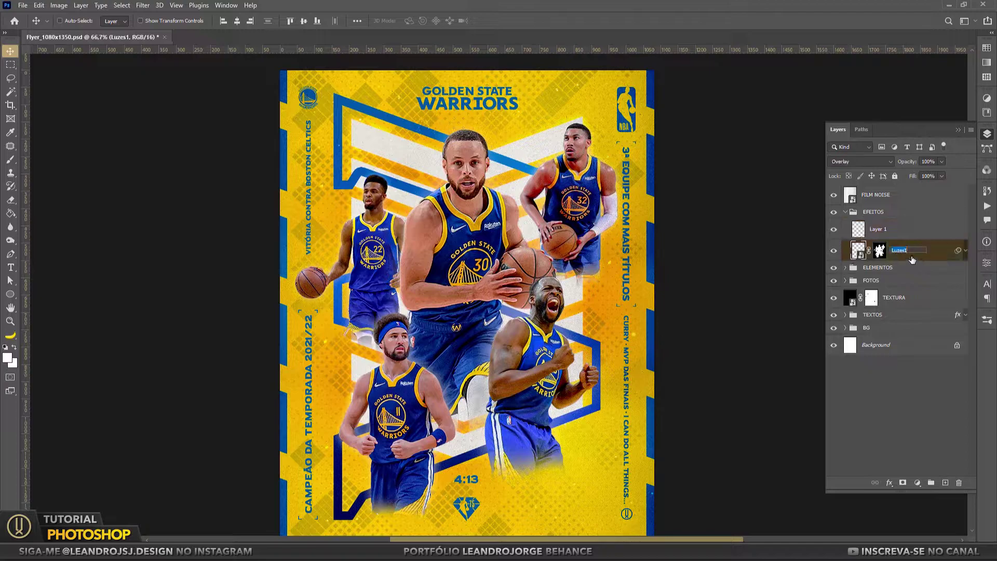
double_click(878, 229)
text(Luzes2)
key(Return)
Paint white brush dots on the left player's ball and Curry's ball.
key(b)
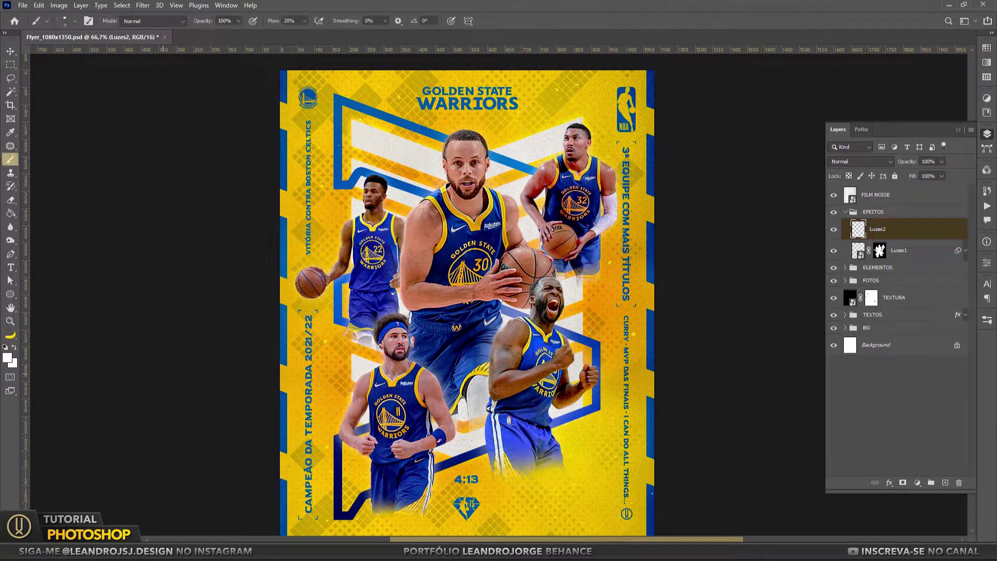
click(64, 21)
click(303, 300)
click(307, 278)
key(bracketright)
key(bracketright)
key(bracketright)
click(523, 262)
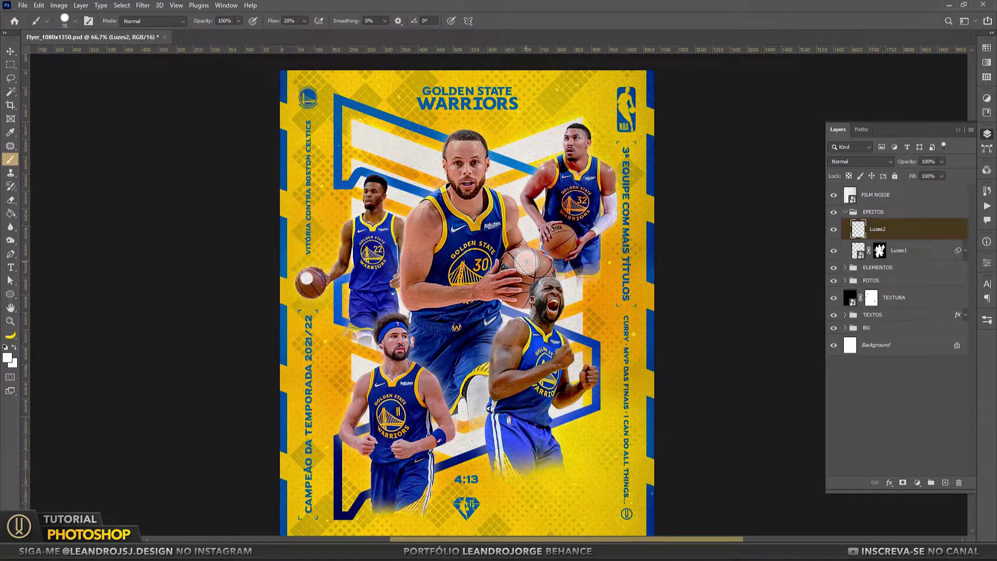
key(bracketright)
key(bracketleft)
key(bracketleft)
key(bracketleft)
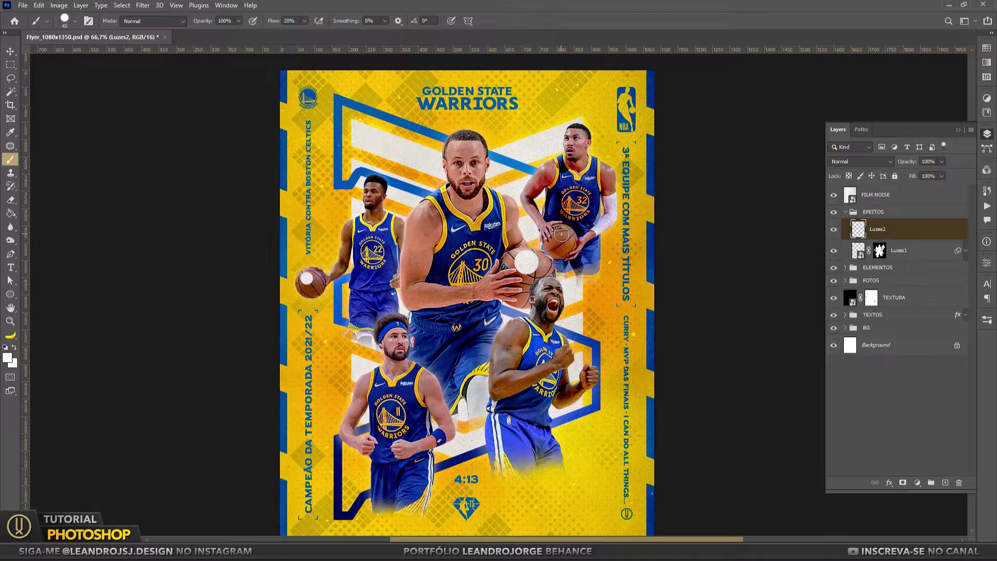
key(v)
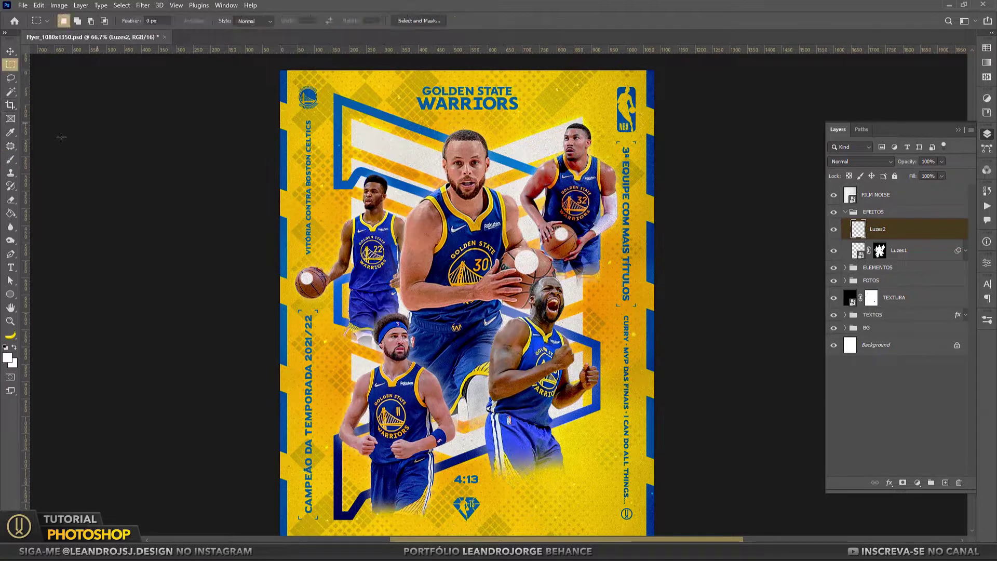
Convert Luzes2 to a smart object and apply a 12.5 px Gaussian Blur.
right_click(877, 230)
click(781, 252)
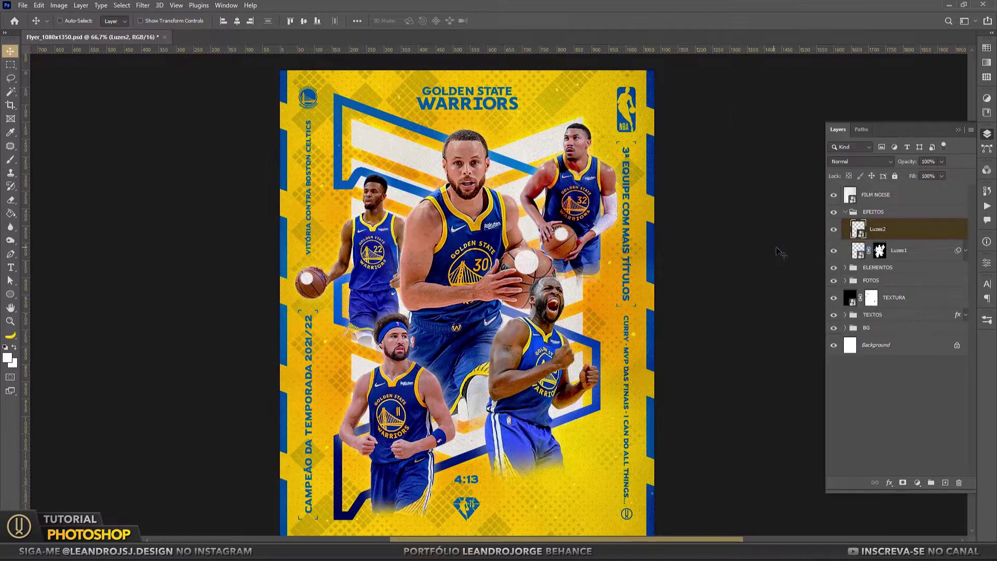
click(142, 6)
click(291, 179)
drag(851, 446, 842, 442)
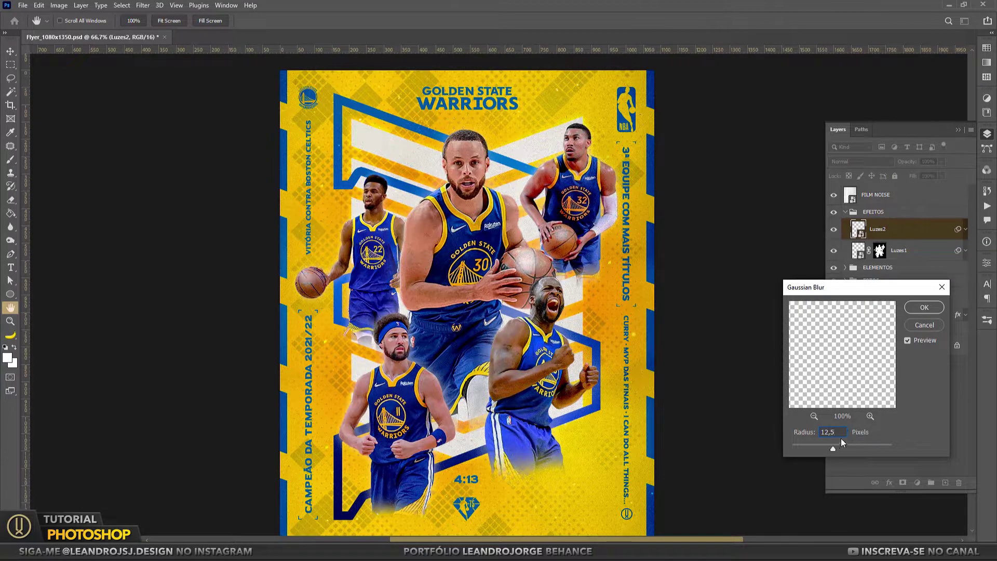
click(923, 307)
Set Luzes2 to Overlay blending at 60% opacity.
click(860, 161)
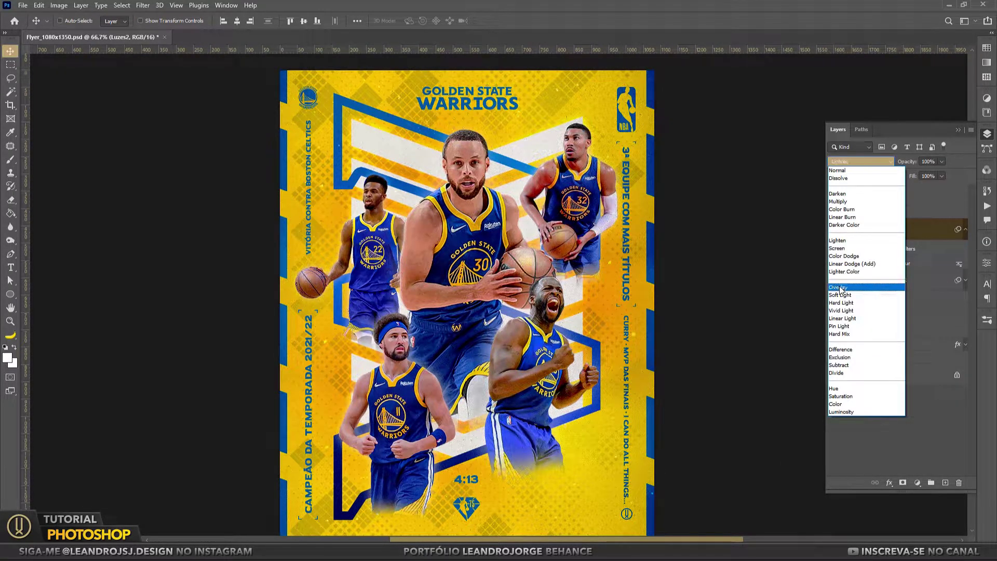
click(841, 288)
click(934, 161)
text(0)
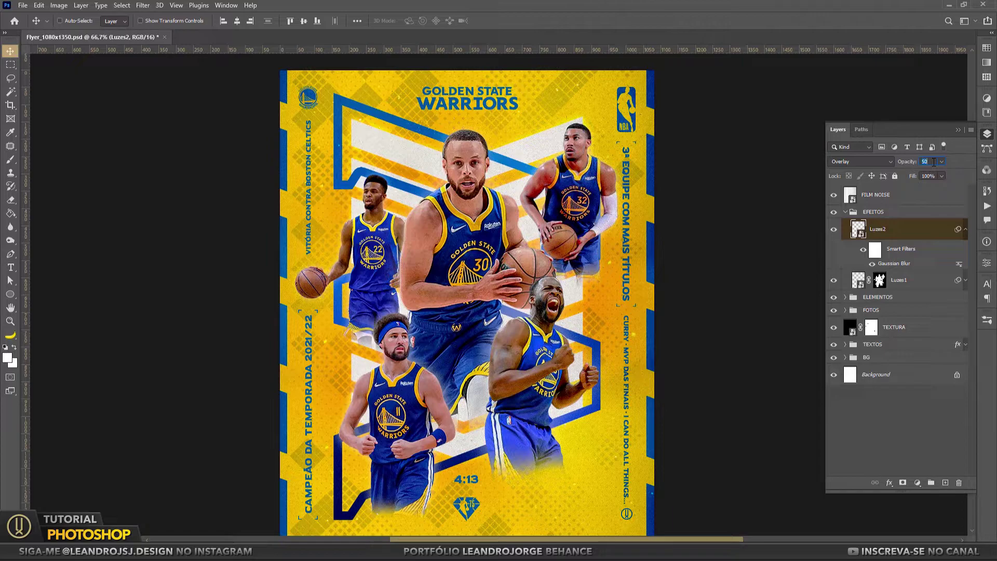
text(60)
key(Return)
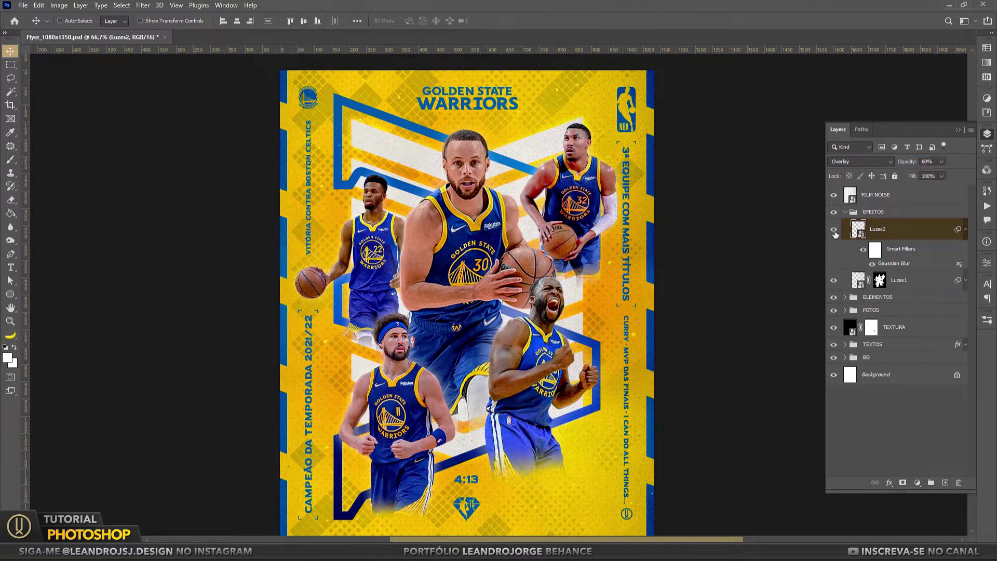
click(966, 229)
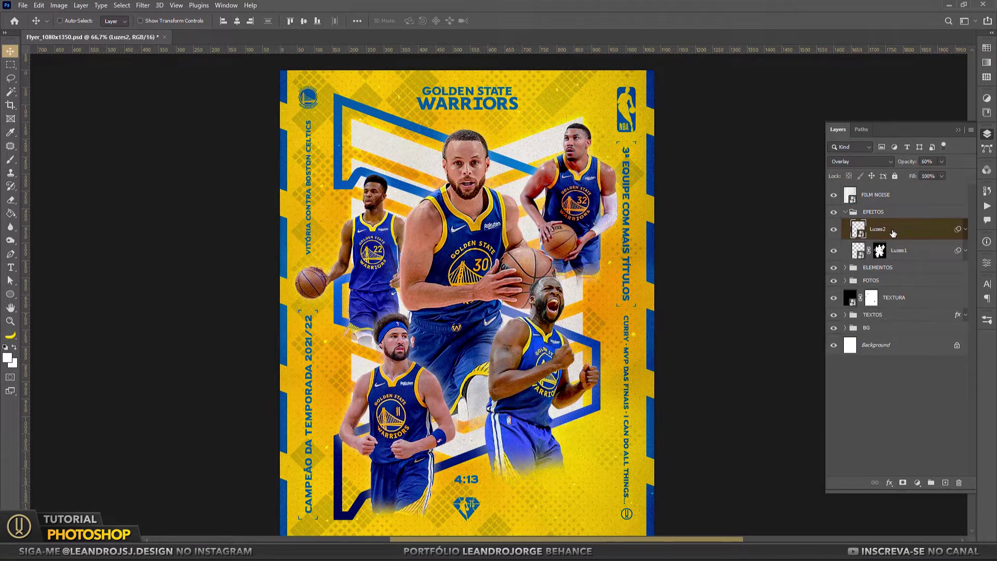
Fit the flyer to the window and make the 16/06 GSW stamp visible.
click(10, 320)
key(ctrl+0)
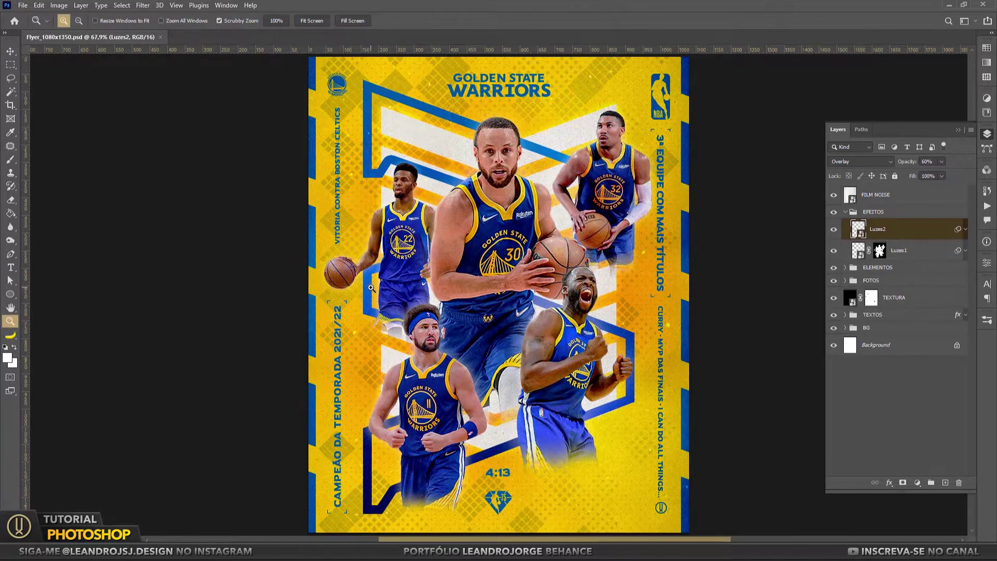
click(10, 52)
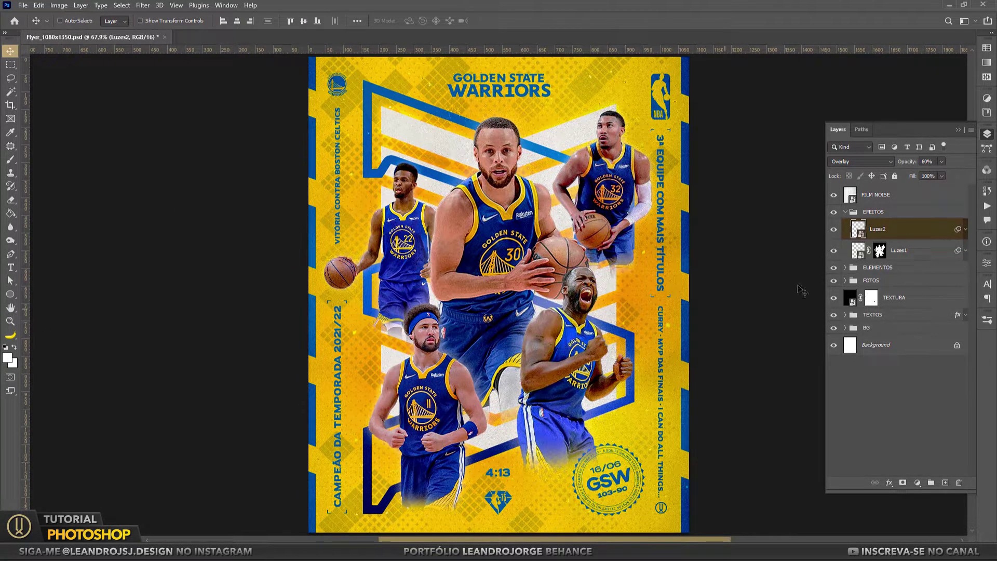
click(845, 212)
Give the TEXTOS group a dark blue-grey 3f4d5d Color Overlay.
double_click(925, 272)
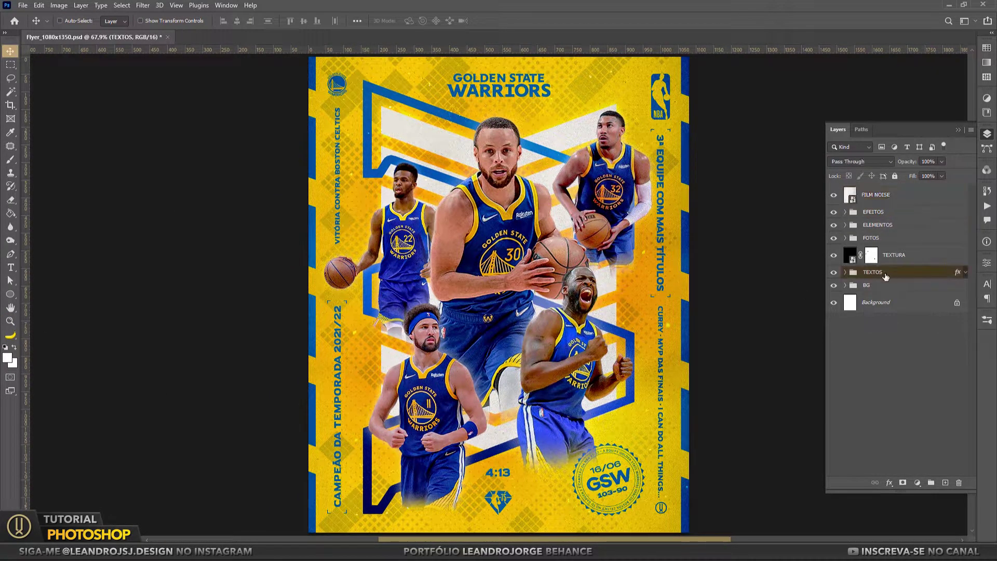
click(649, 217)
click(841, 113)
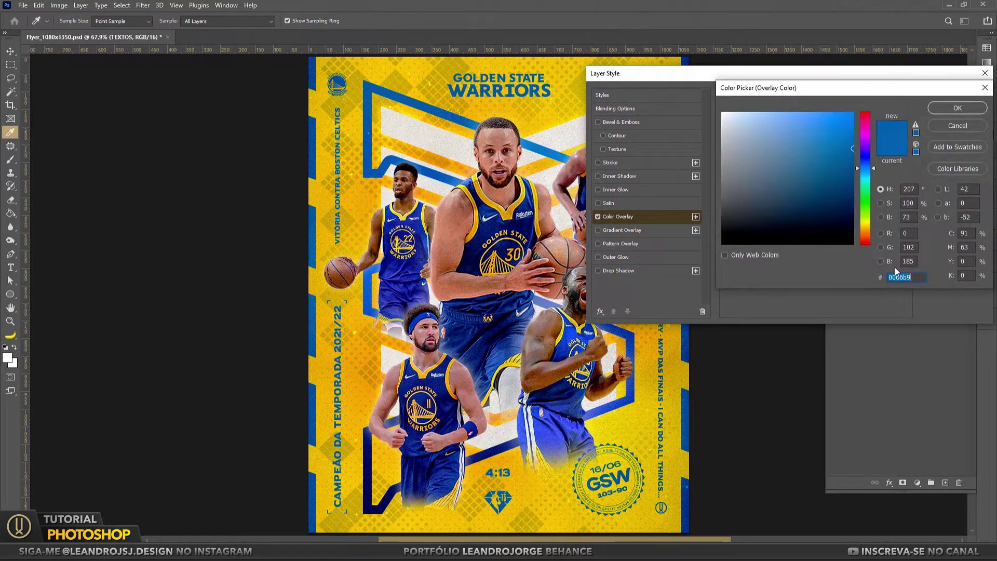
text(3f4d5d)
click(957, 108)
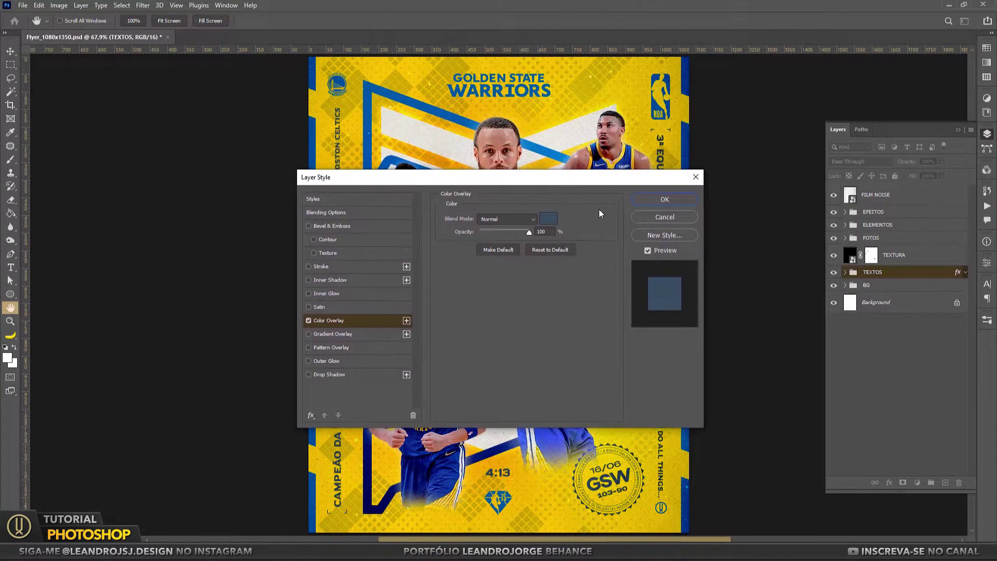
click(663, 200)
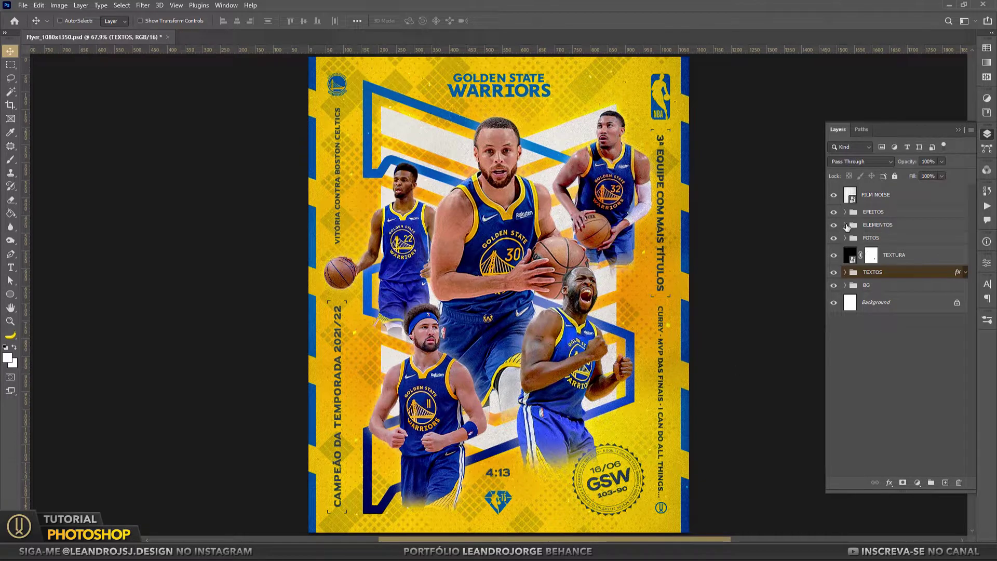
Move the GSW layer from ELEMENTOS into the TEXTOS group.
click(845, 225)
drag(887, 304, 875, 403)
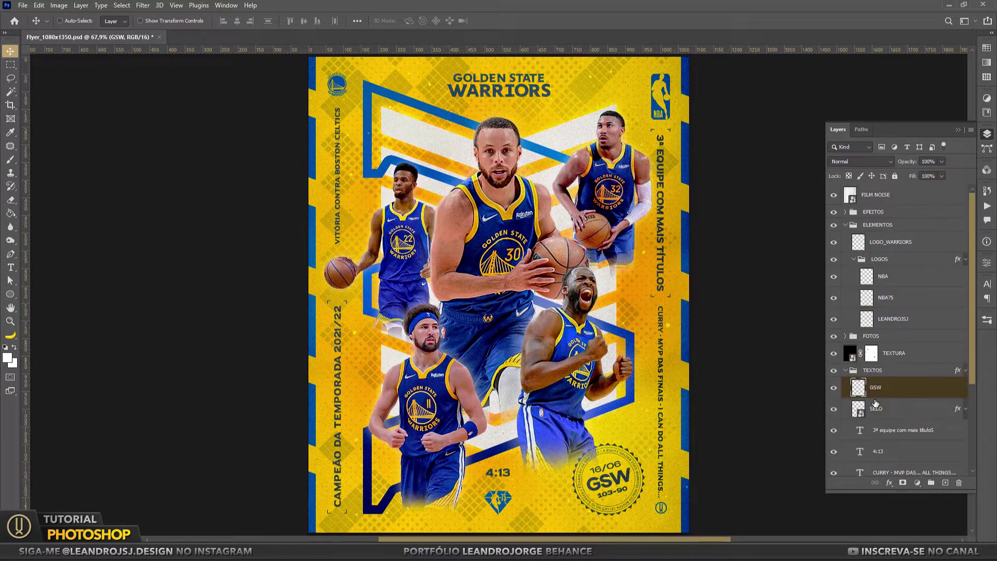
click(845, 224)
click(845, 273)
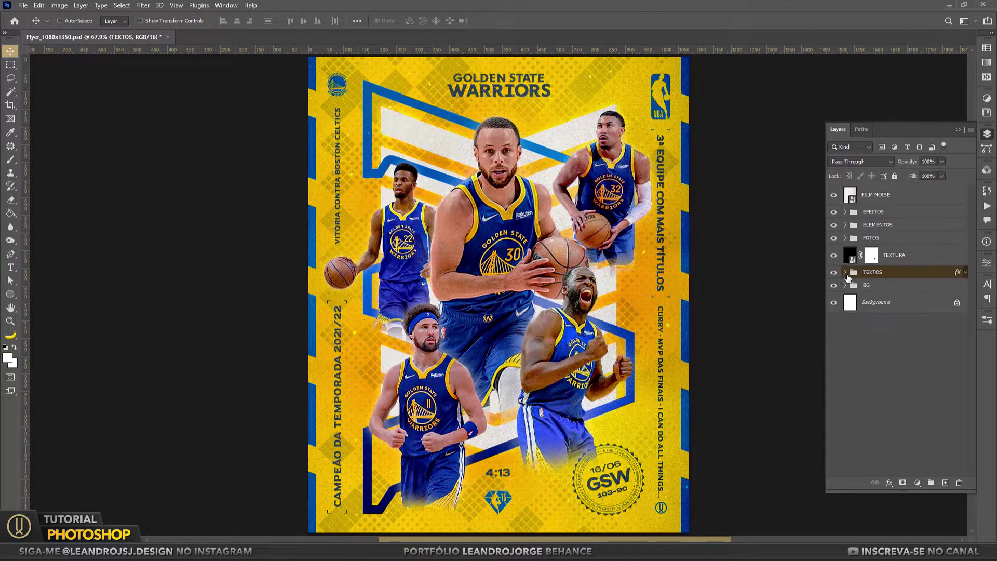
Scale the 4:13 text layer down to about 84%.
click(845, 272)
click(883, 353)
key(ctrl+t)
drag(516, 463, 511, 466)
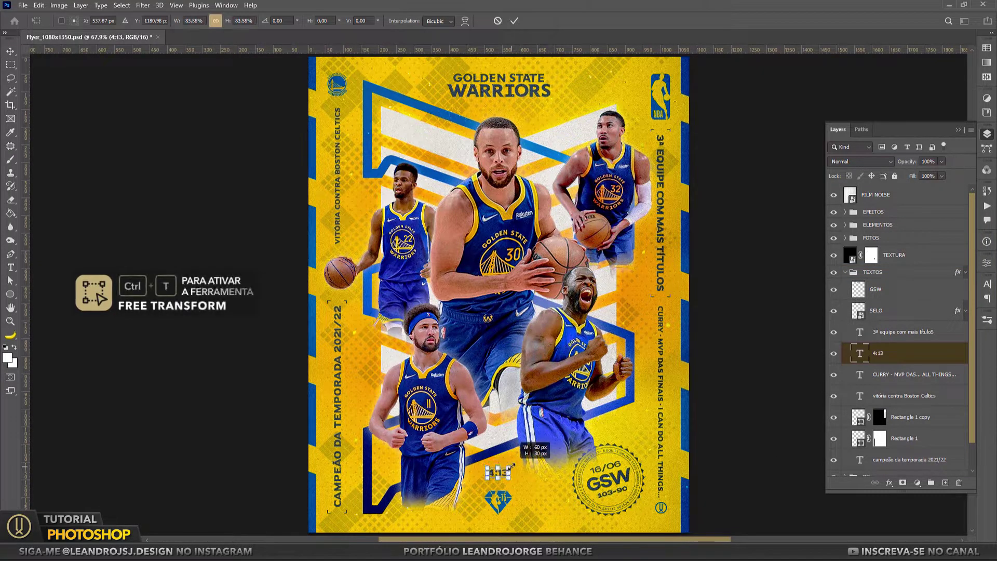
key(Return)
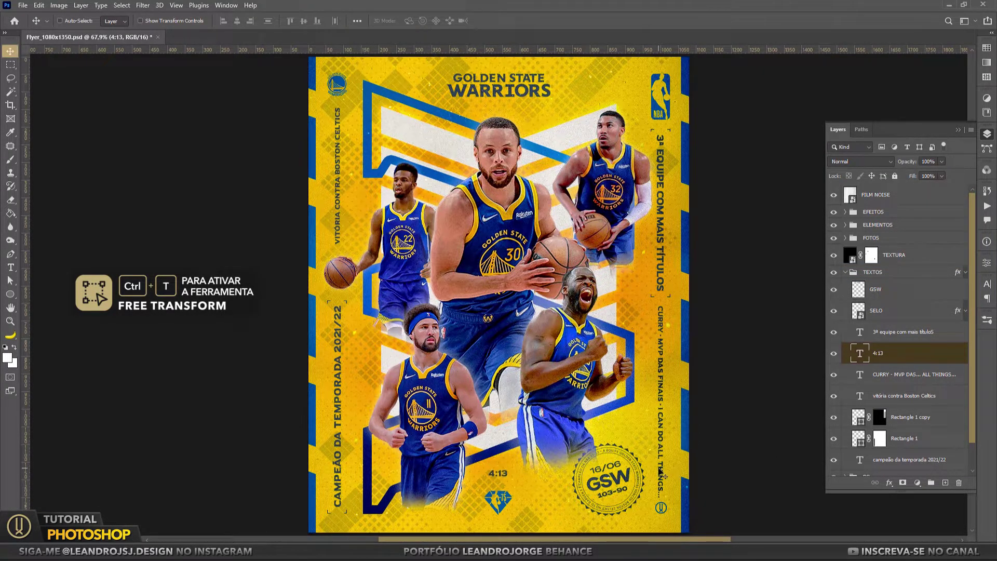
click(845, 272)
Label the layers from FILM NOISE down to just above Background yellow.
key(z)
click(877, 302)
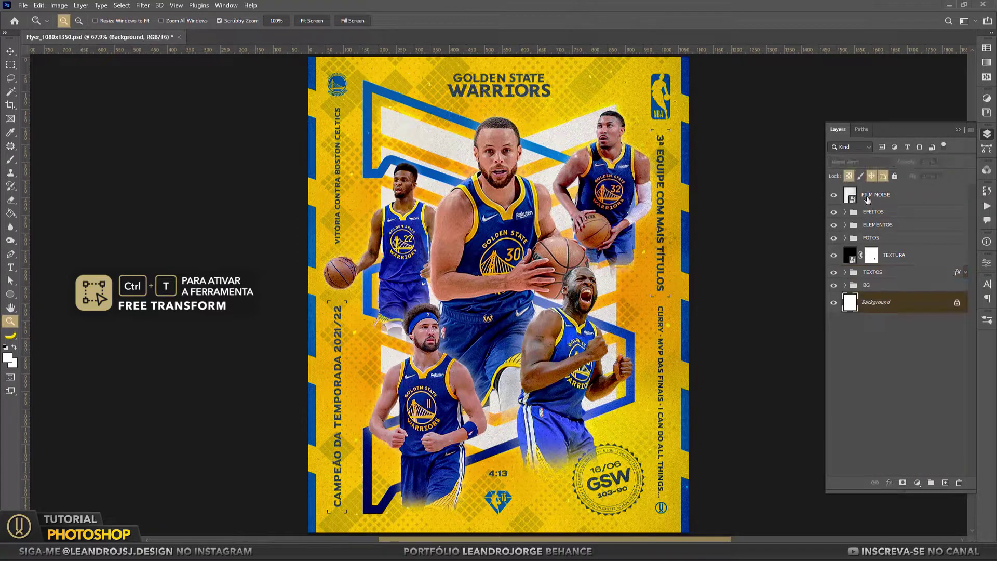
shift+click(869, 196)
ctrl+click(878, 304)
right_click(833, 195)
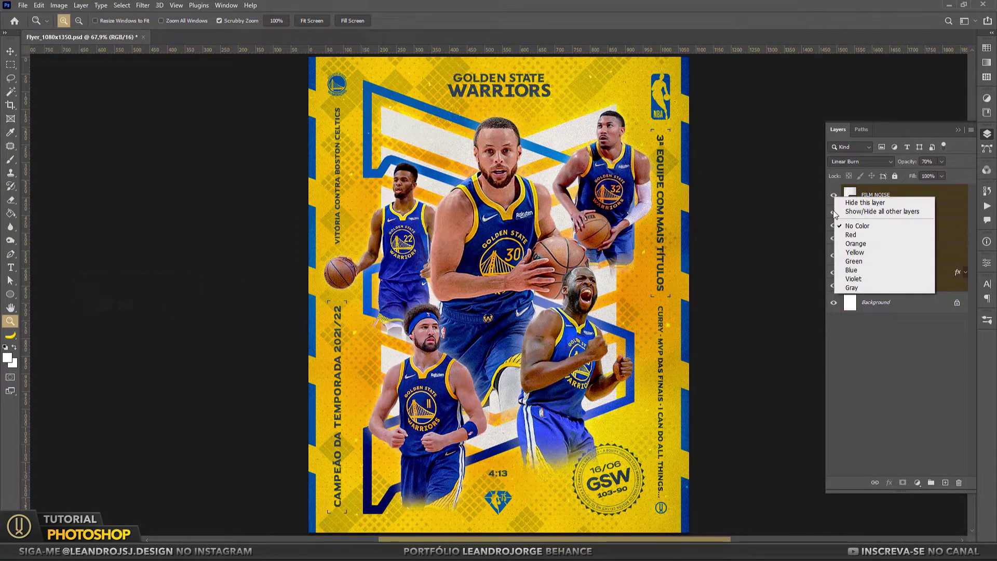
click(872, 251)
click(959, 131)
key(v)
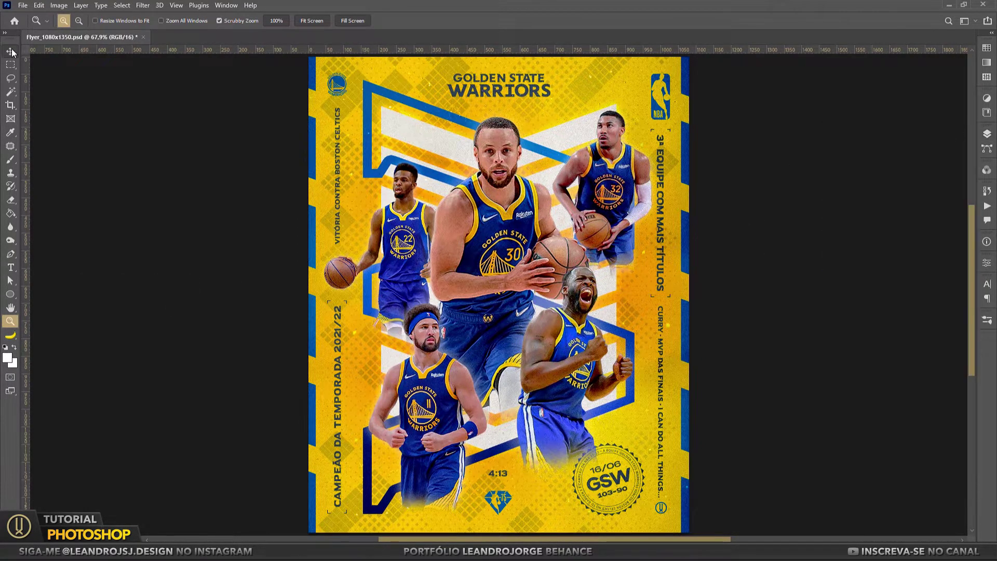